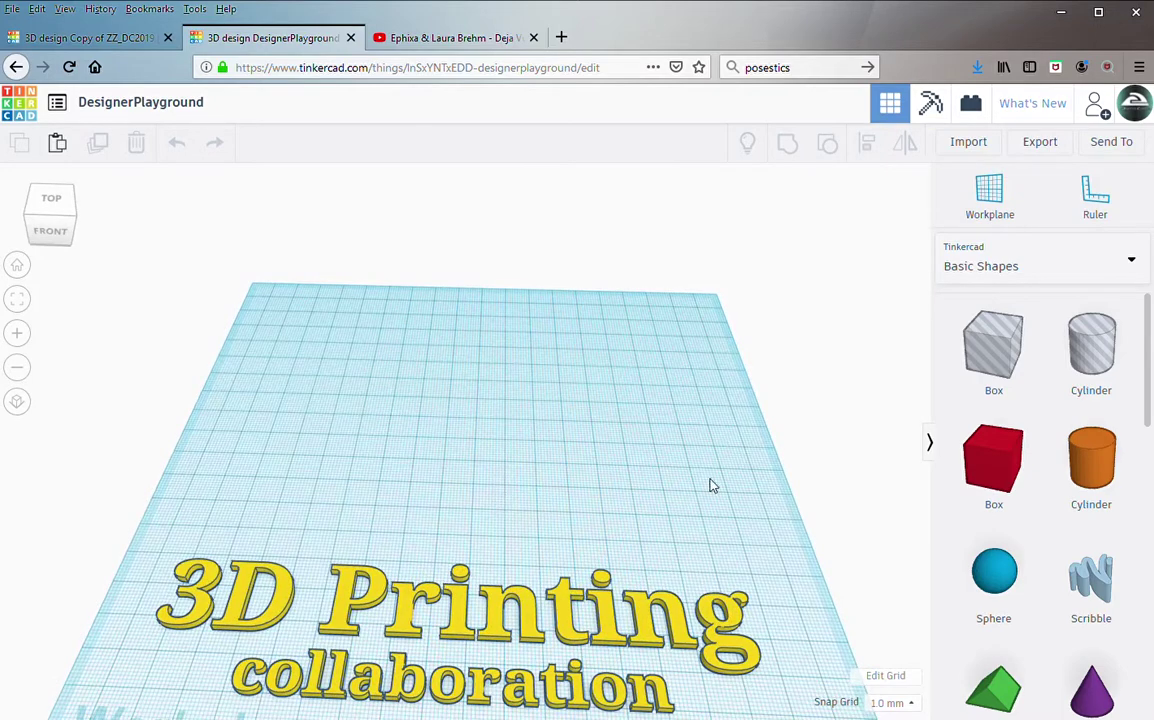
# Step: Place a solid box on the workplane behind the lettering and set its height to 3 mm
pyautogui.moveTo(1012, 470); pyautogui.dragTo(508, 478)
pyautogui.scroll(4, 535, 425)
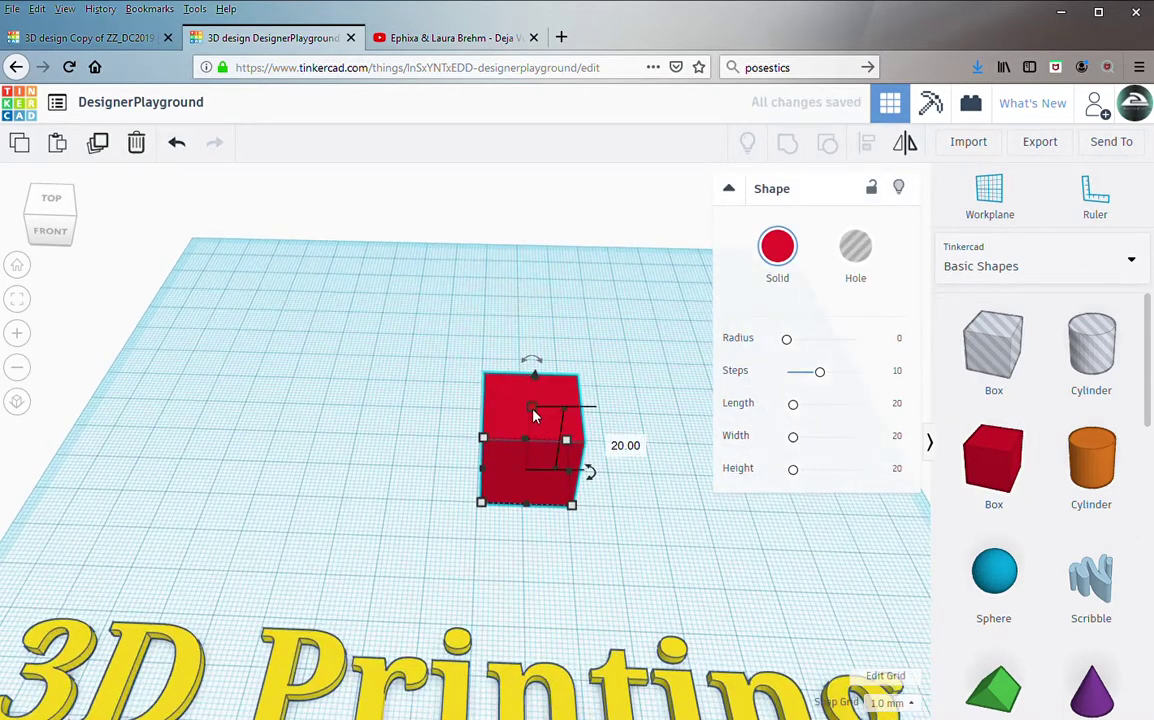
pyautogui.click(626, 446)
pyautogui.write('3')
pyautogui.press('Return')
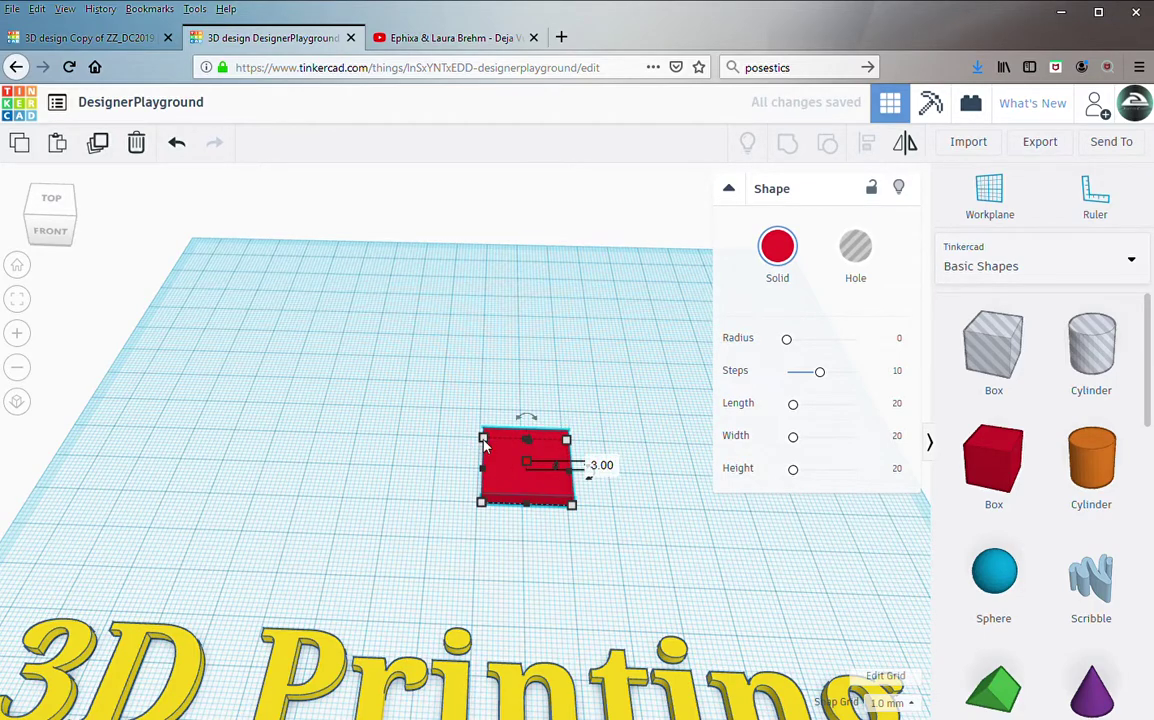
# Step: Set the red box's footprint to 50 mm wide and 10 mm deep
pyautogui.click(407, 470)
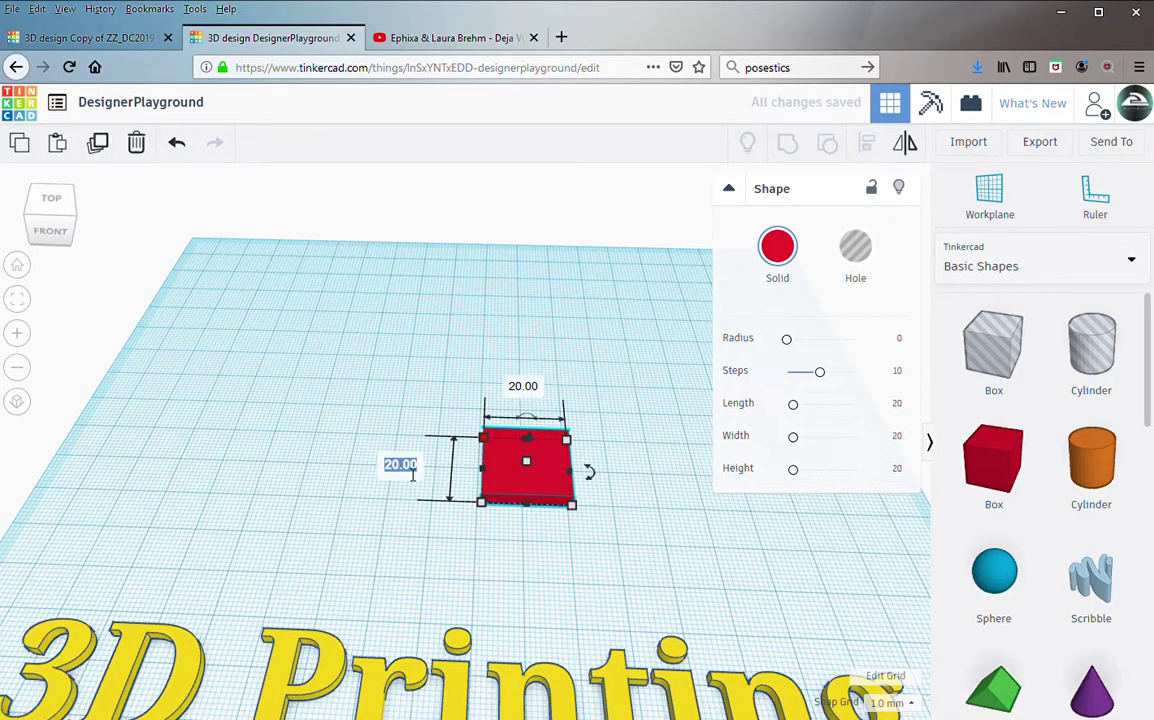
pyautogui.write('10')
pyautogui.press('Tab')
pyautogui.write('50')
pyautogui.press('Return')
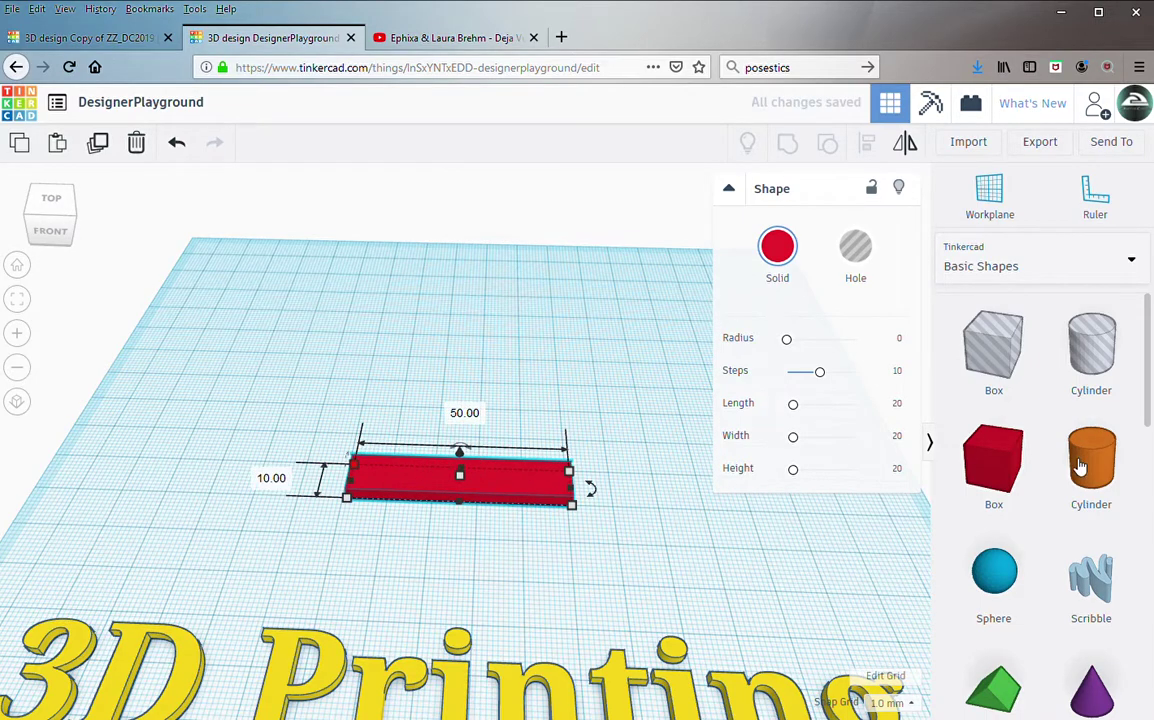
# Step: Place a round roof behind the red bar and rotate it upright with its curved side facing left
pyautogui.scroll(-3, 1030, 450)
pyautogui.click(600, 398)
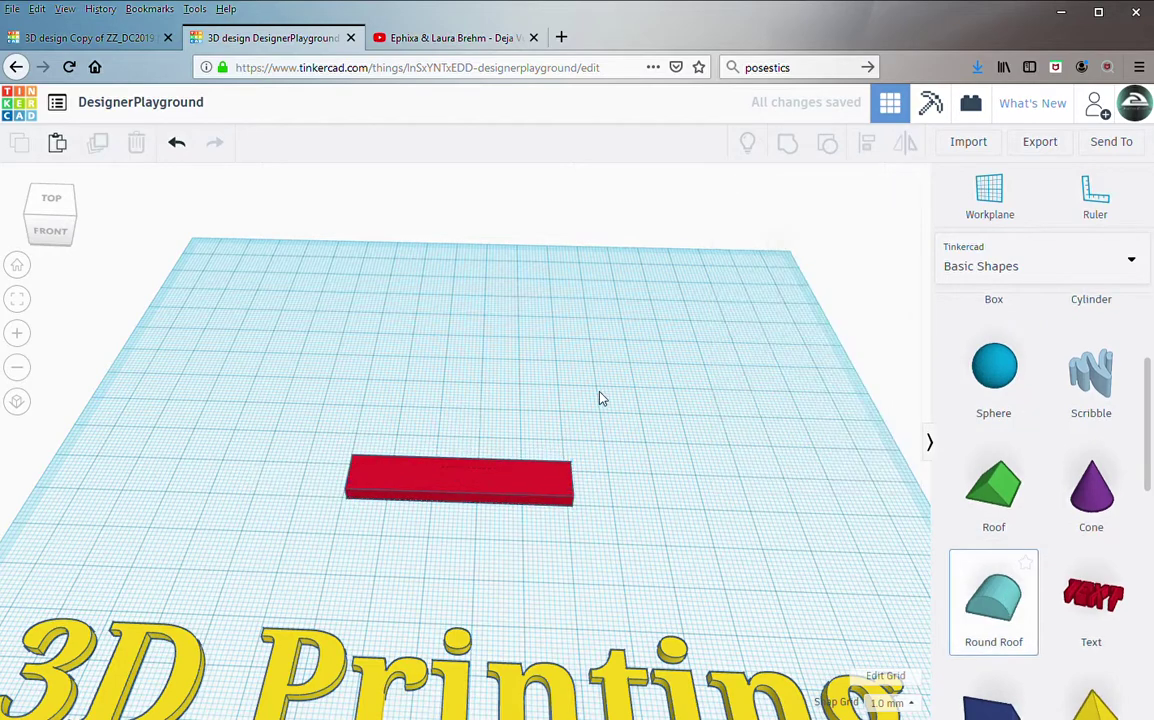
pyautogui.click(507, 394)
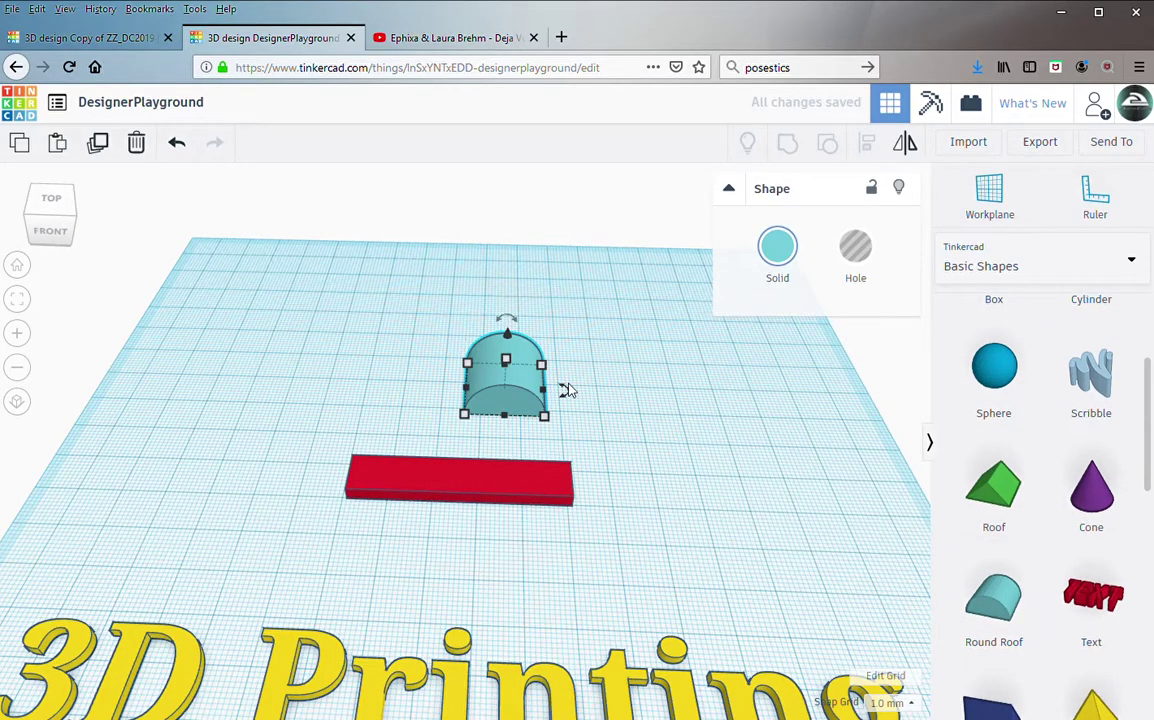
pyautogui.moveTo(563, 400); pyautogui.dragTo(505, 447)
pyautogui.moveTo(507, 325); pyautogui.dragTo(450, 340)
pyautogui.click(620, 405)
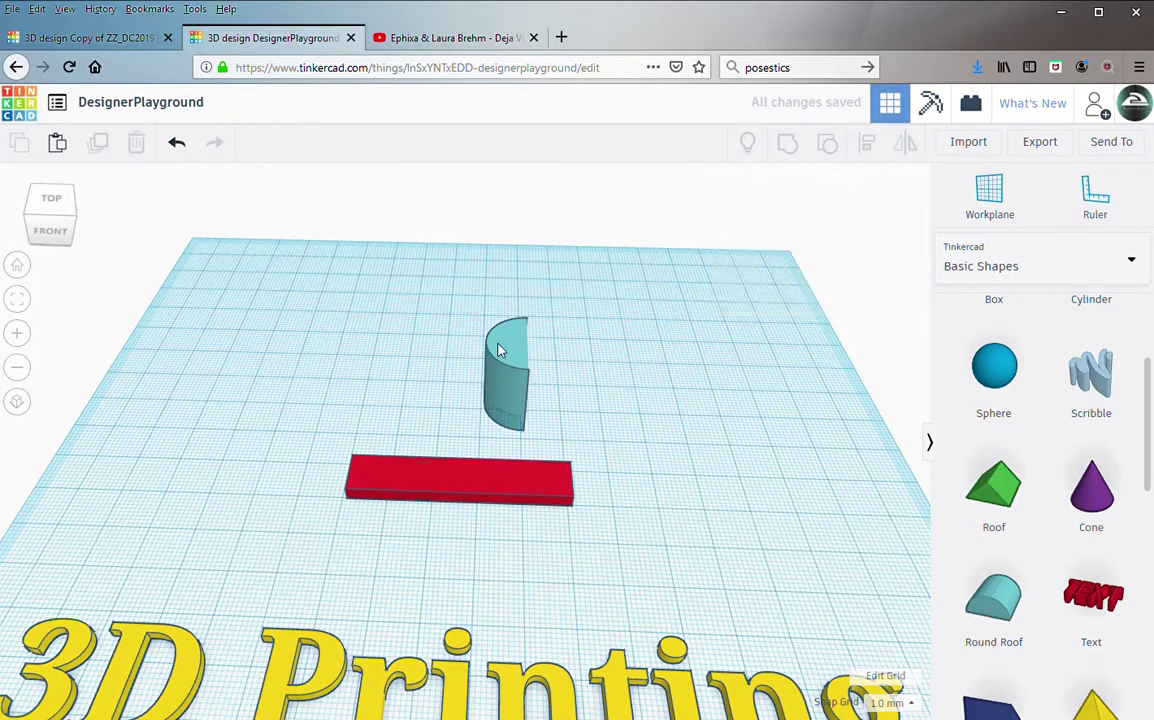
# Step: Resize the upright round roof to 5 mm wide, 10 mm deep and 3 mm high
pyautogui.click(519, 412)
pyautogui.click(607, 392)
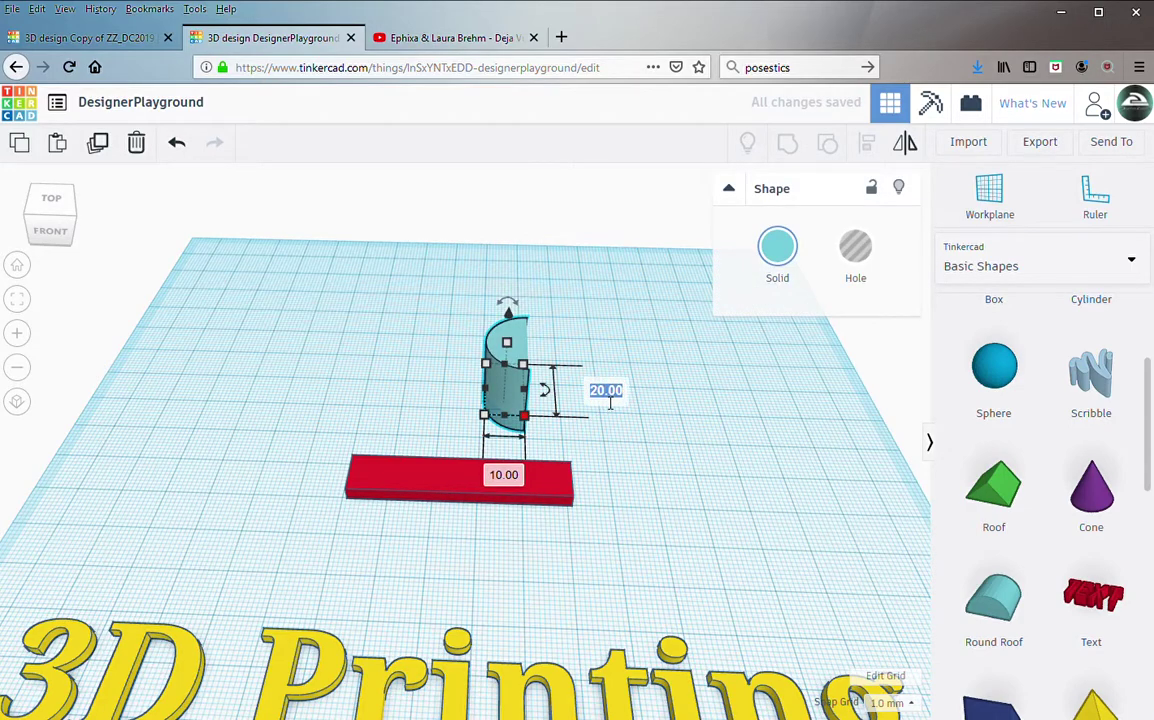
pyautogui.write('10')
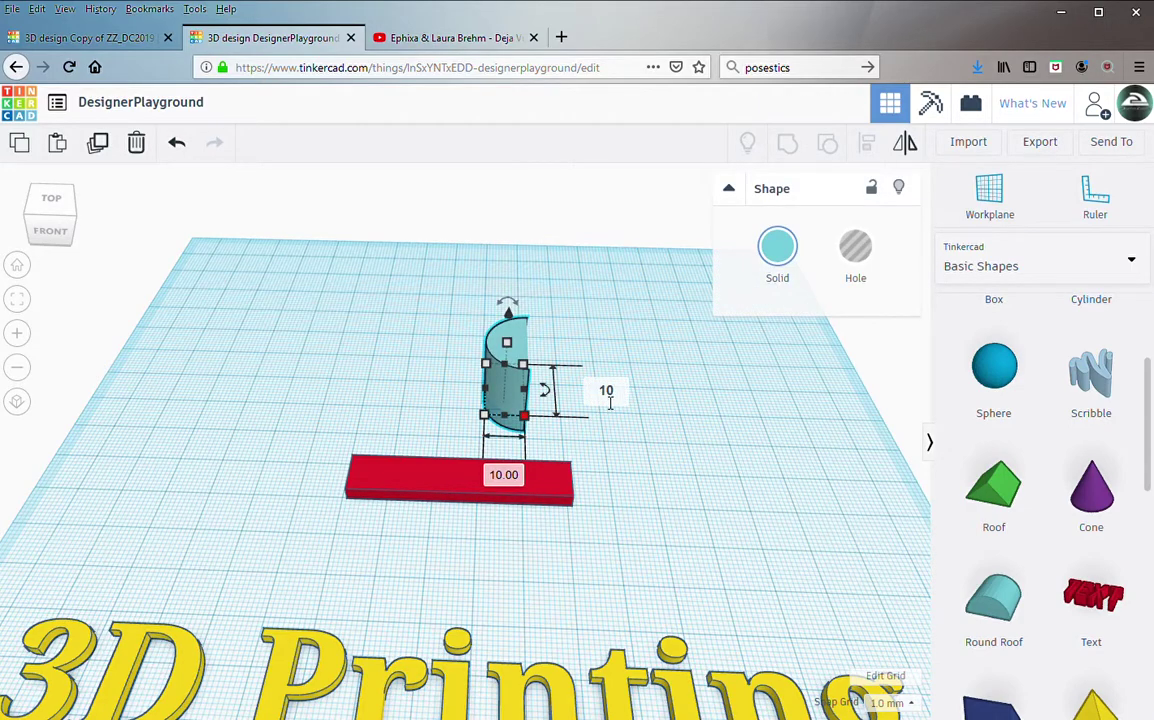
pyautogui.press('Tab')
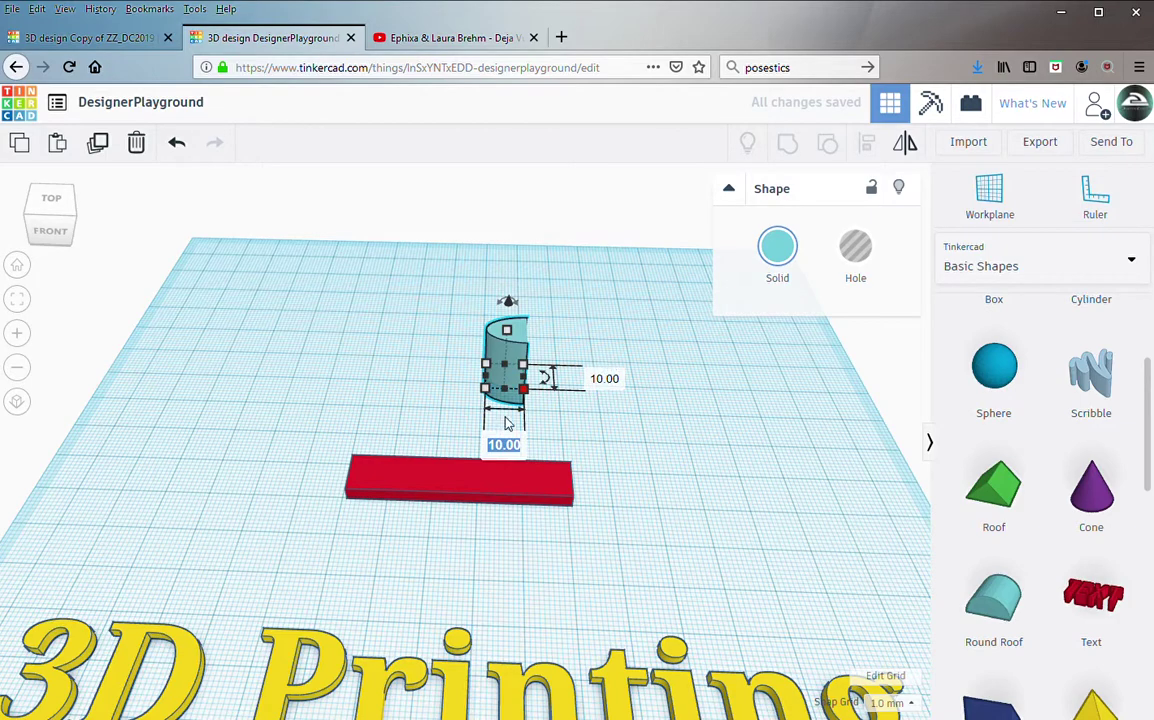
pyautogui.press('Return')
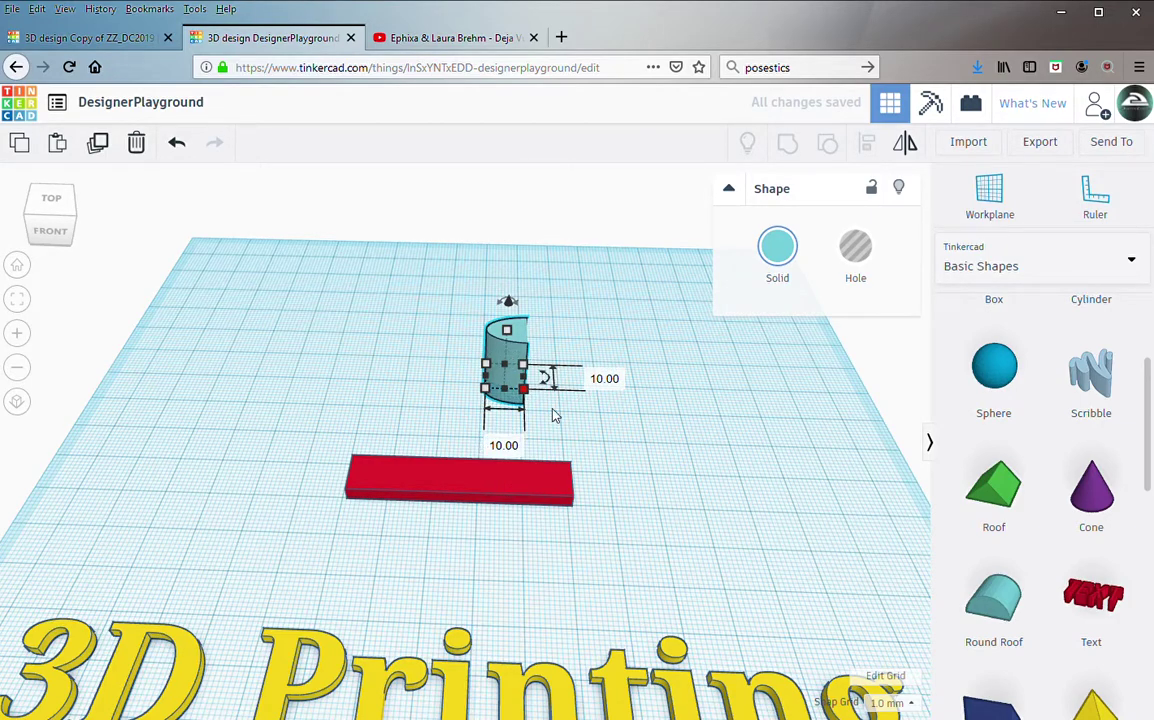
pyautogui.click(504, 446)
pyautogui.write('5')
pyautogui.press('Return')
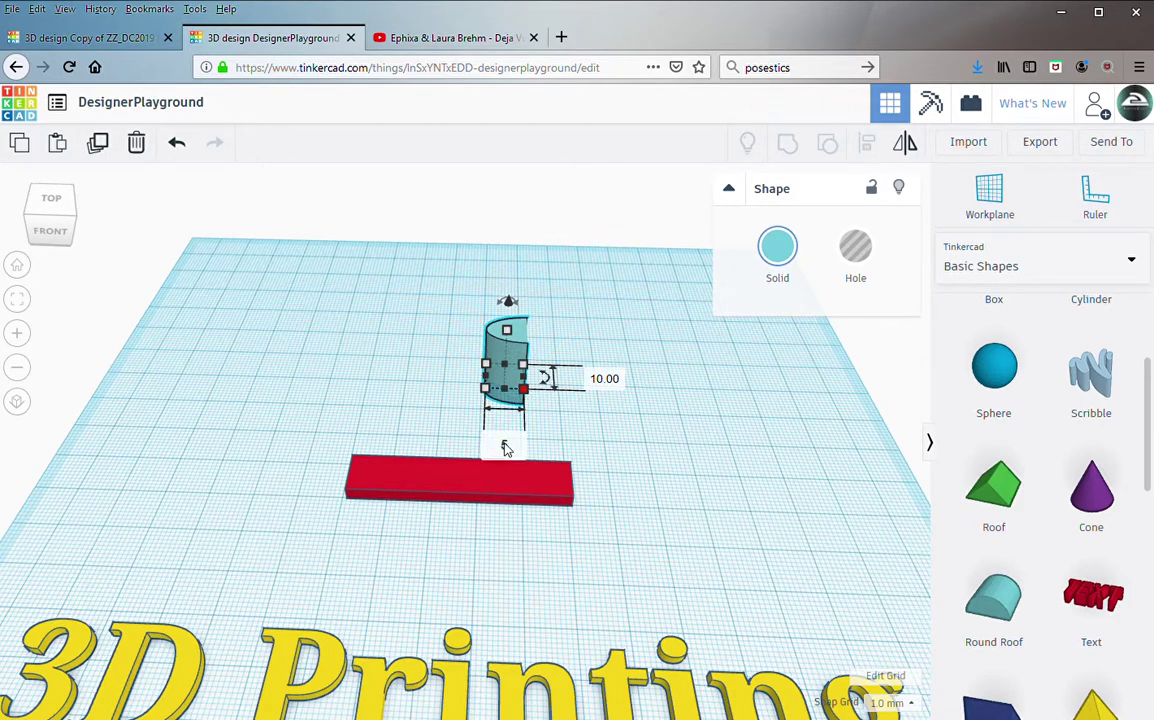
pyautogui.click(574, 361)
pyautogui.write('3')
pyautogui.press('Return')
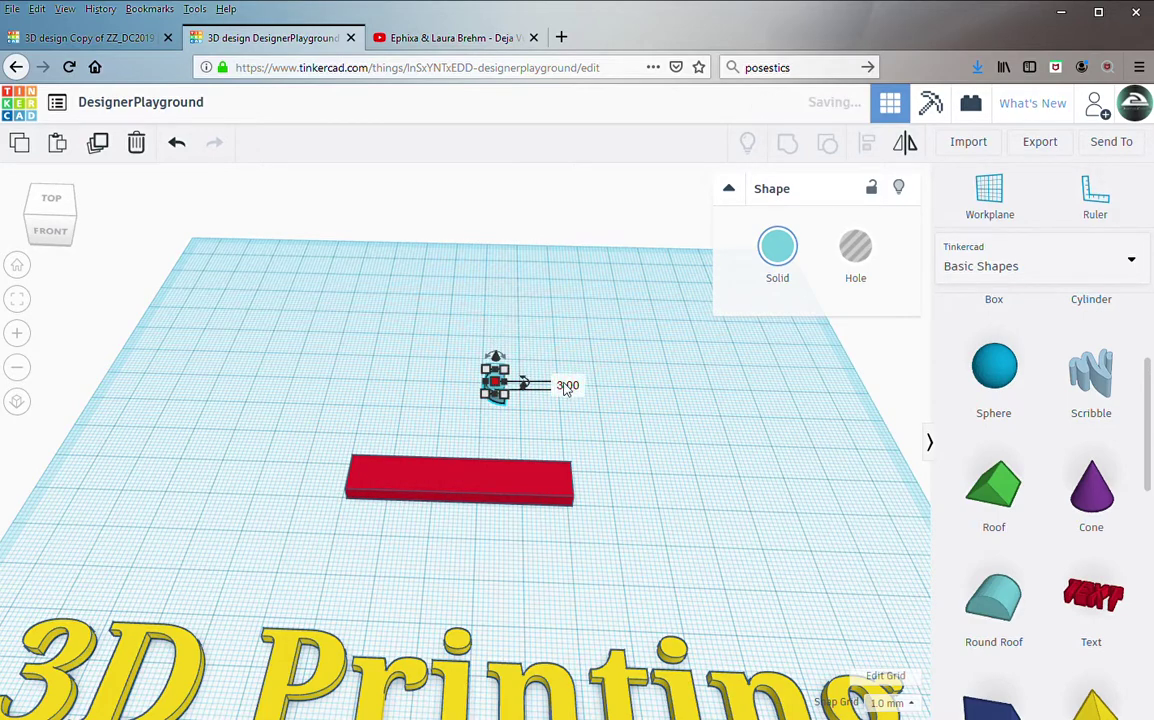
# Step: Align the round roof and the red bar at their bottoms, left ends and front edges
pyautogui.keyDown('shift'); pyautogui.click(530, 494); pyautogui.keyUp('shift')
pyautogui.press('l')
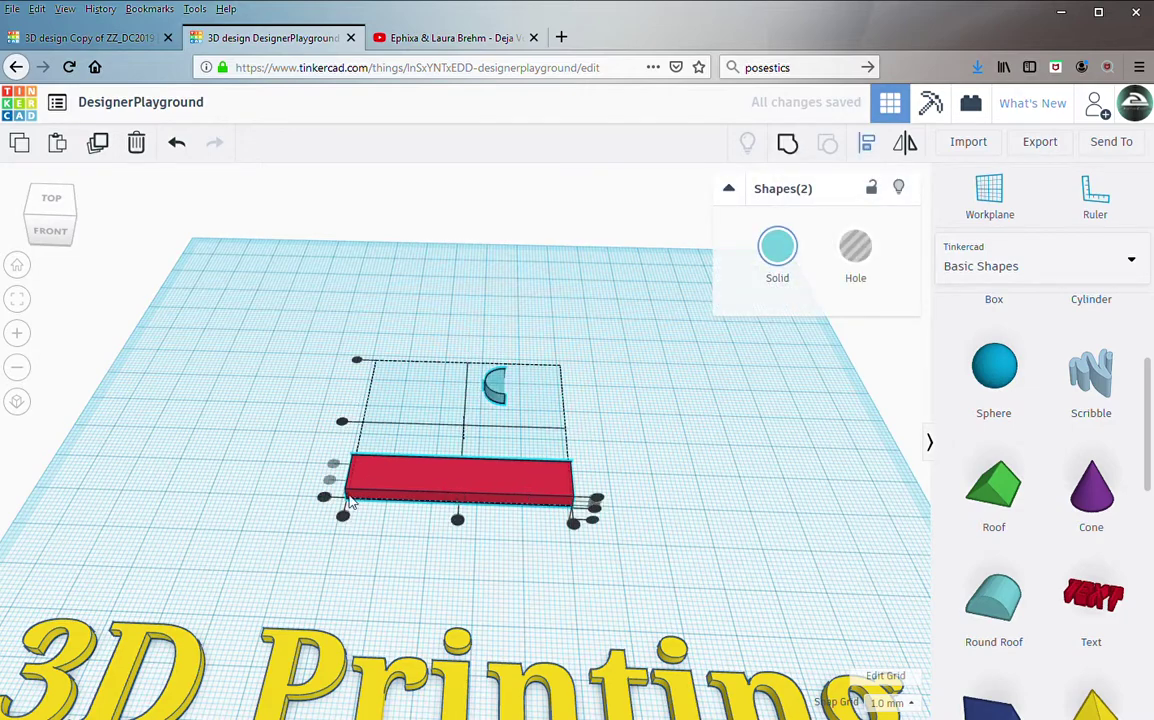
pyautogui.click(592, 516)
pyautogui.click(343, 521)
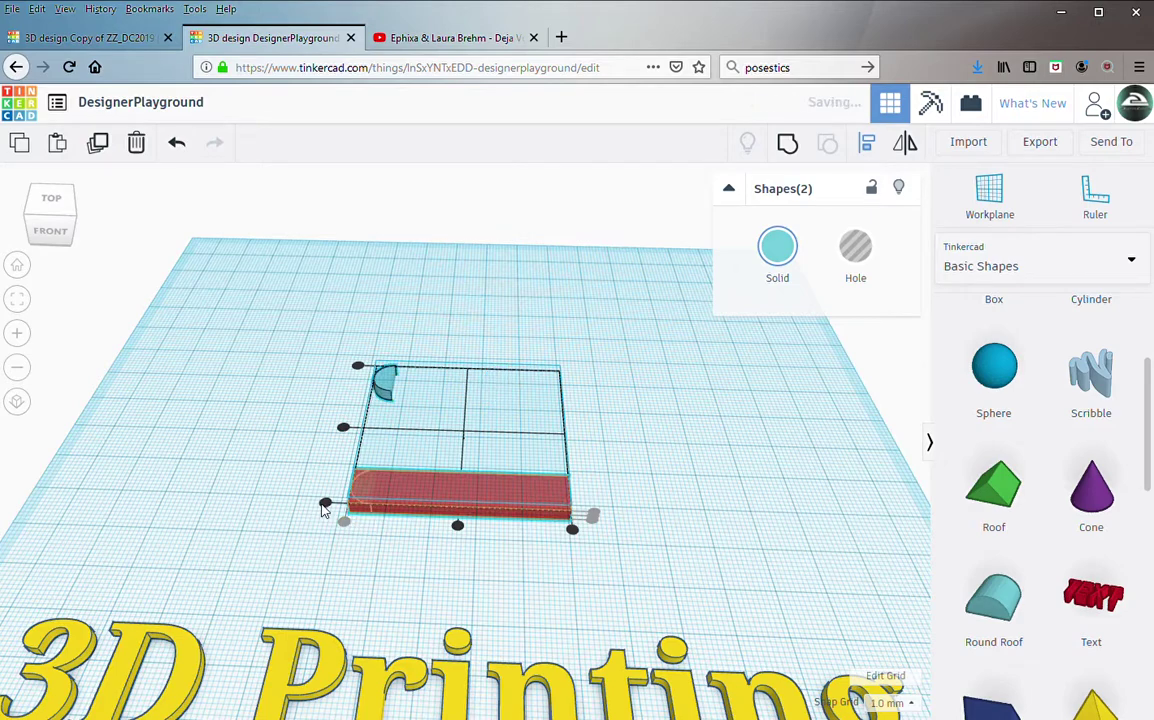
pyautogui.click(325, 502)
pyautogui.press('Escape')
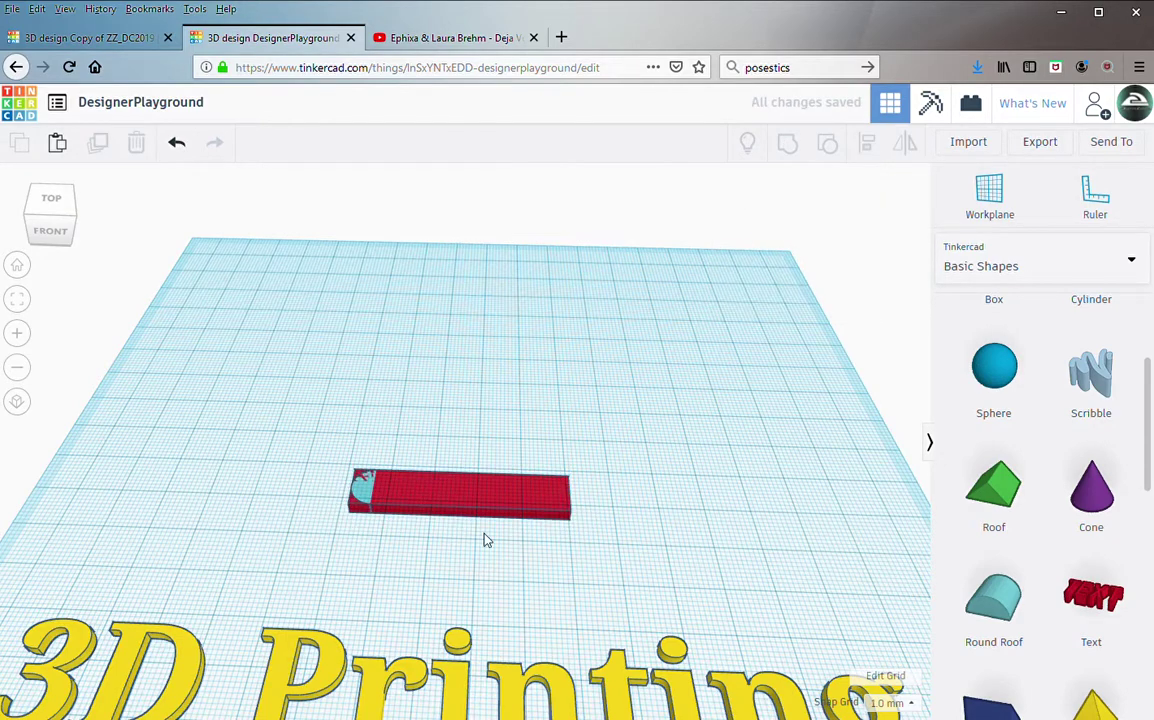
# Step: Set the snap grid to 5.0 mm and shift the red bar one grid step right, flush against the round roof
pyautogui.click(470, 505)
pyautogui.click(900, 704)
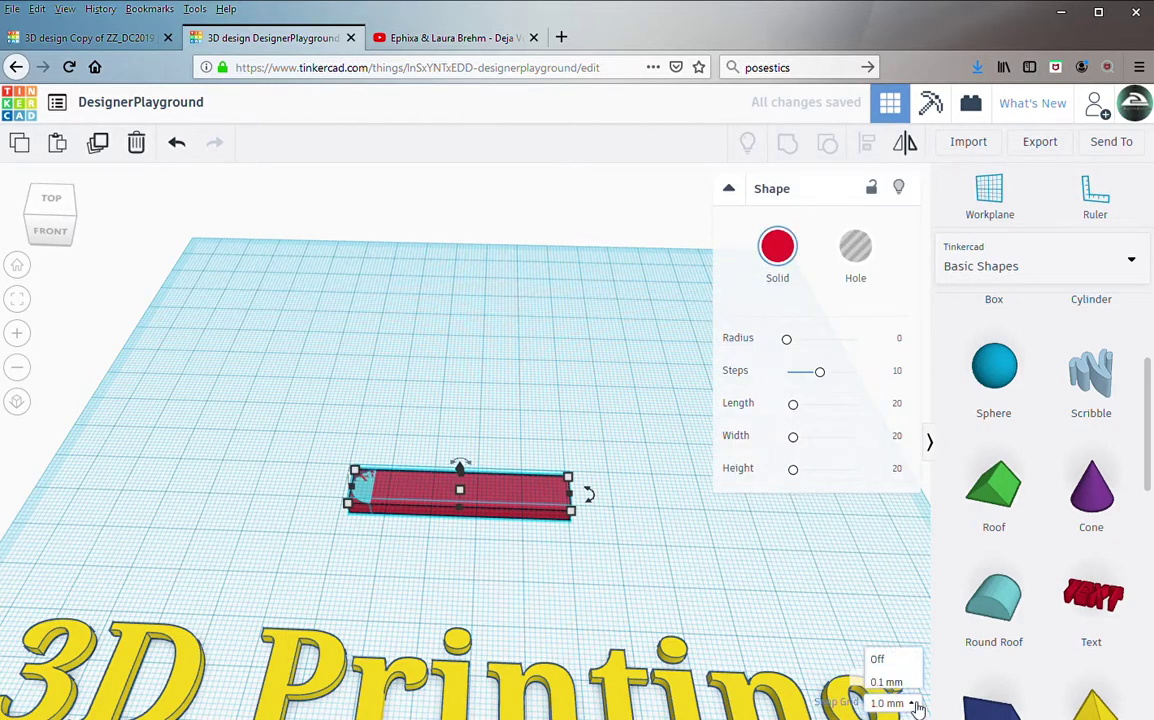
pyautogui.click(891, 655)
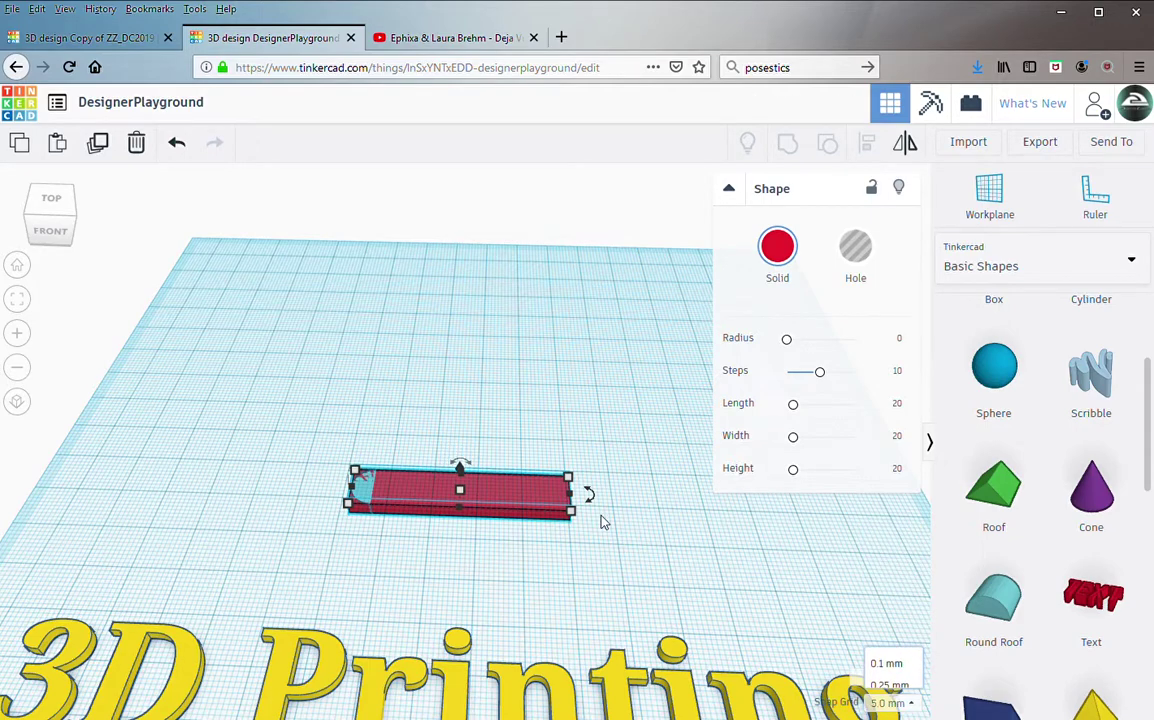
pyautogui.press('Right')
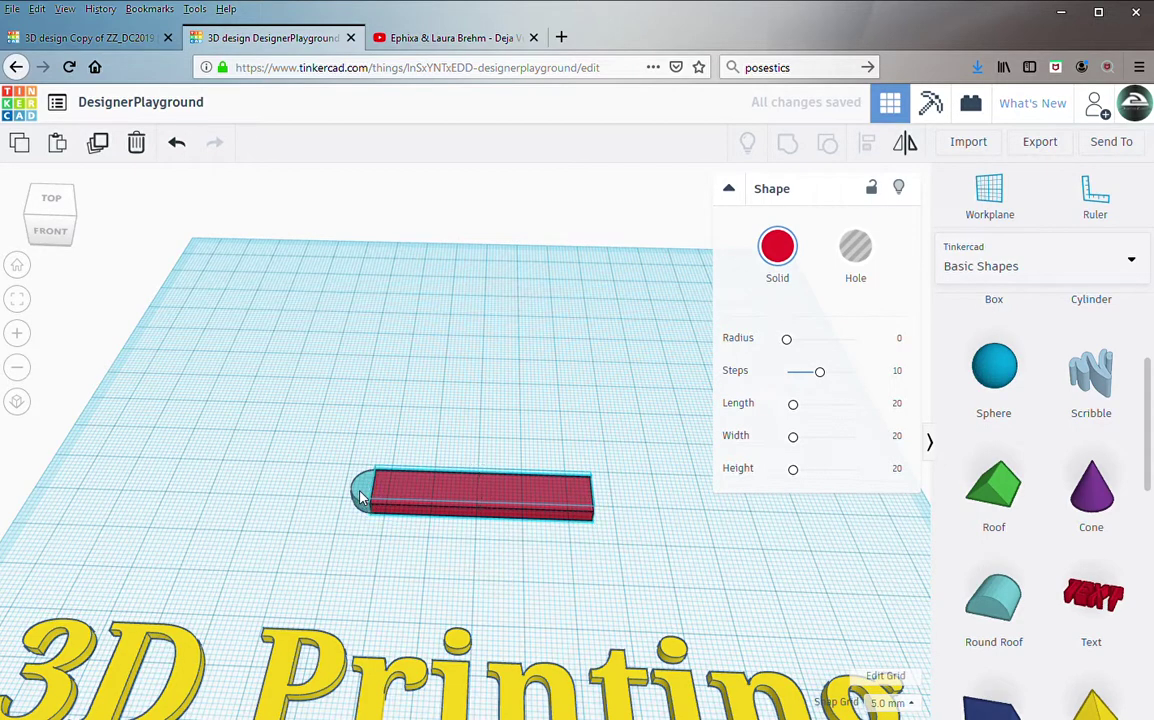
# Step: Raise the bar and its round end together onto the workplane, and place a copy of the pair behind them
pyautogui.keyDown('shift'); pyautogui.click(345, 460); pyautogui.keyUp('shift')
pyautogui.moveTo(472, 470); pyautogui.dragTo(471, 449)
pyautogui.click(641, 565)
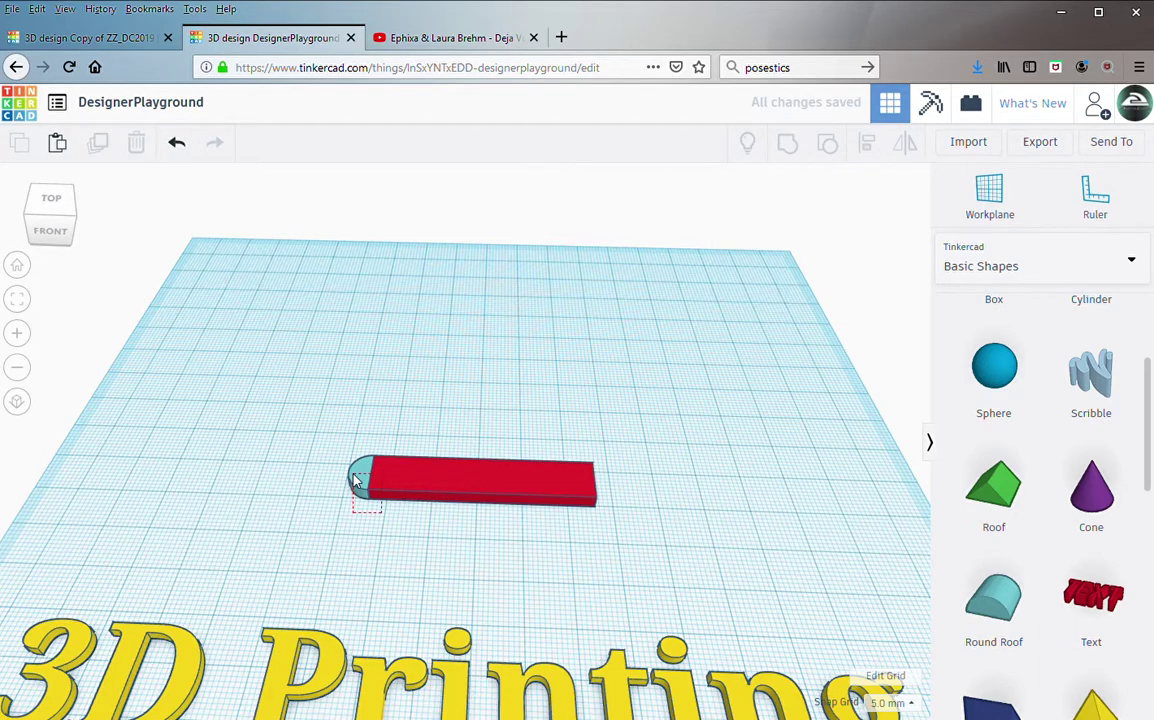
pyautogui.hotkey('ctrl', 'a')
pyautogui.keyDown('alt'); pyautogui.moveTo(572, 482); pyautogui.dragTo(648, 414); pyautogui.keyUp('alt')
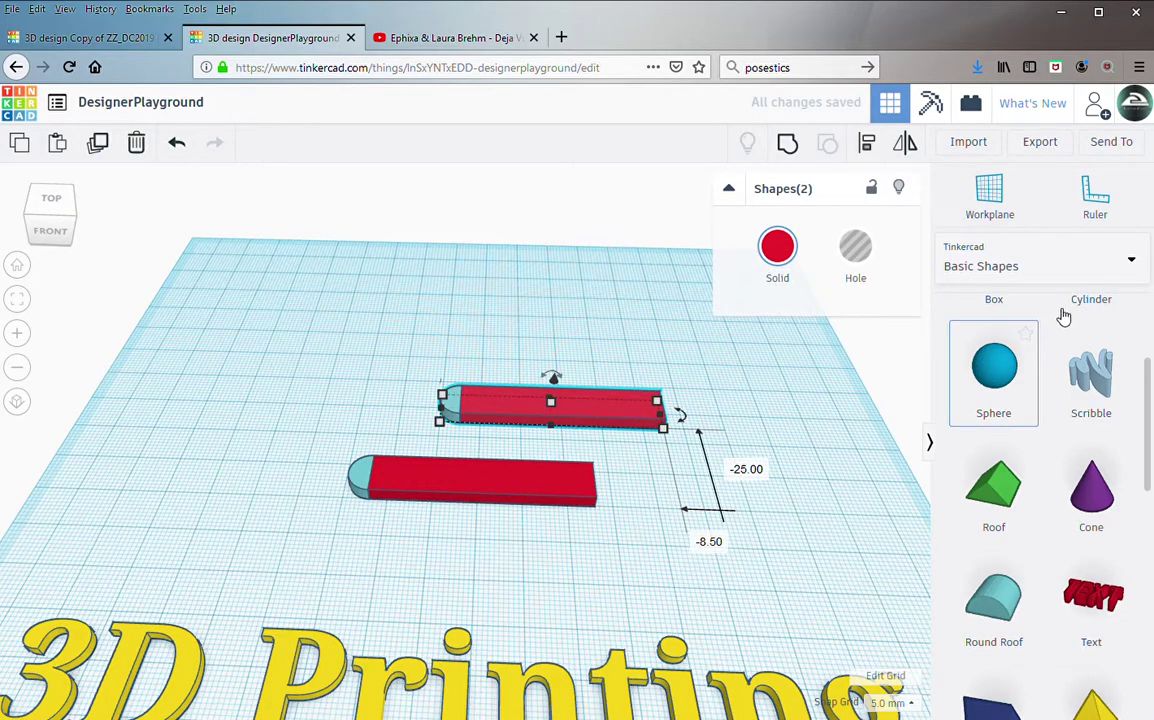
# Step: Place a sliced cylinder from the Favorites shapes on the workplane beside the two bars
pyautogui.click(1132, 262)
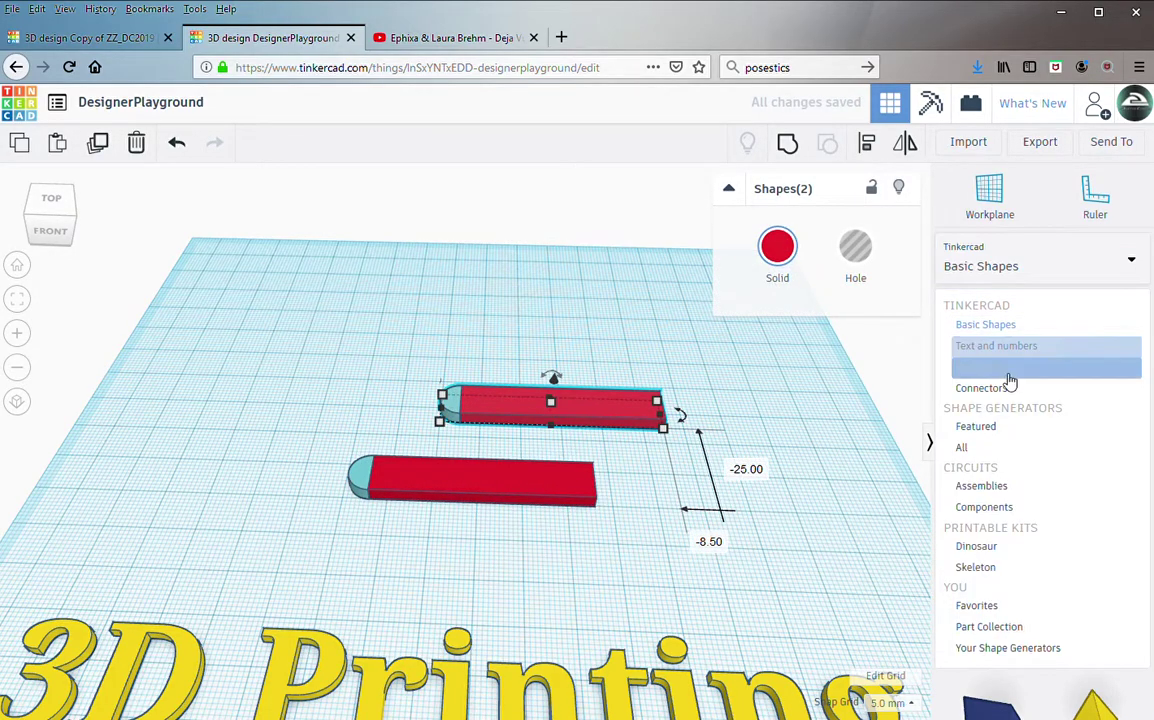
pyautogui.click(985, 606)
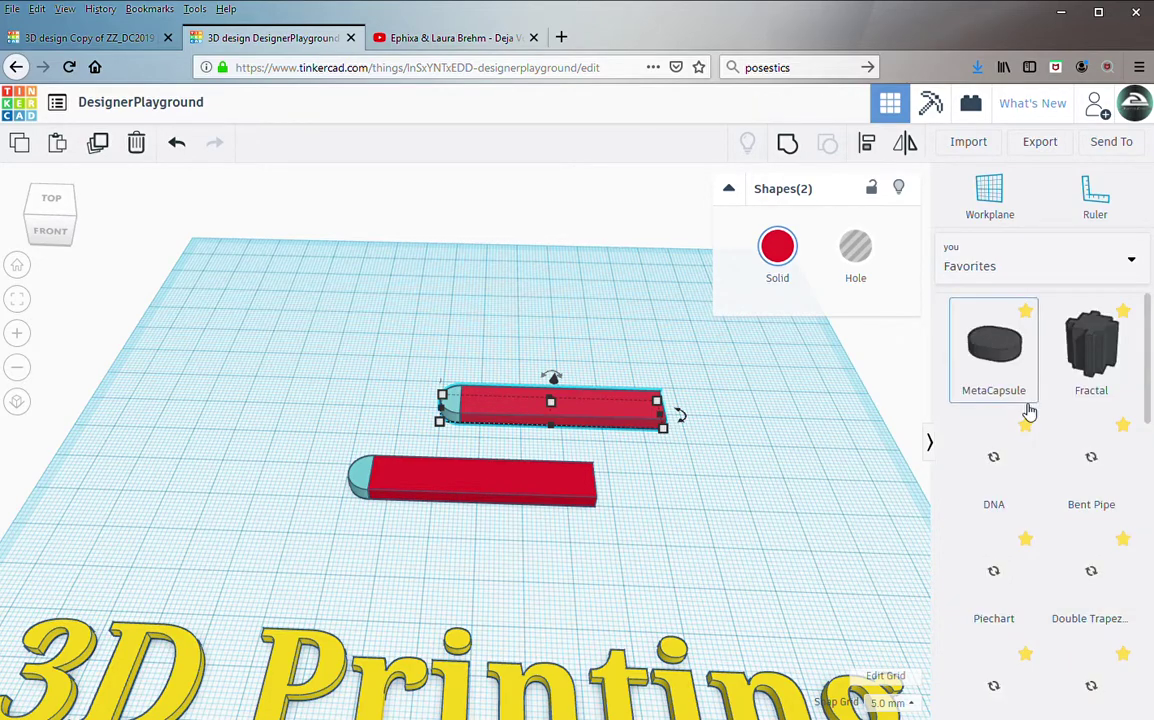
pyautogui.scroll(-5, 1015, 460)
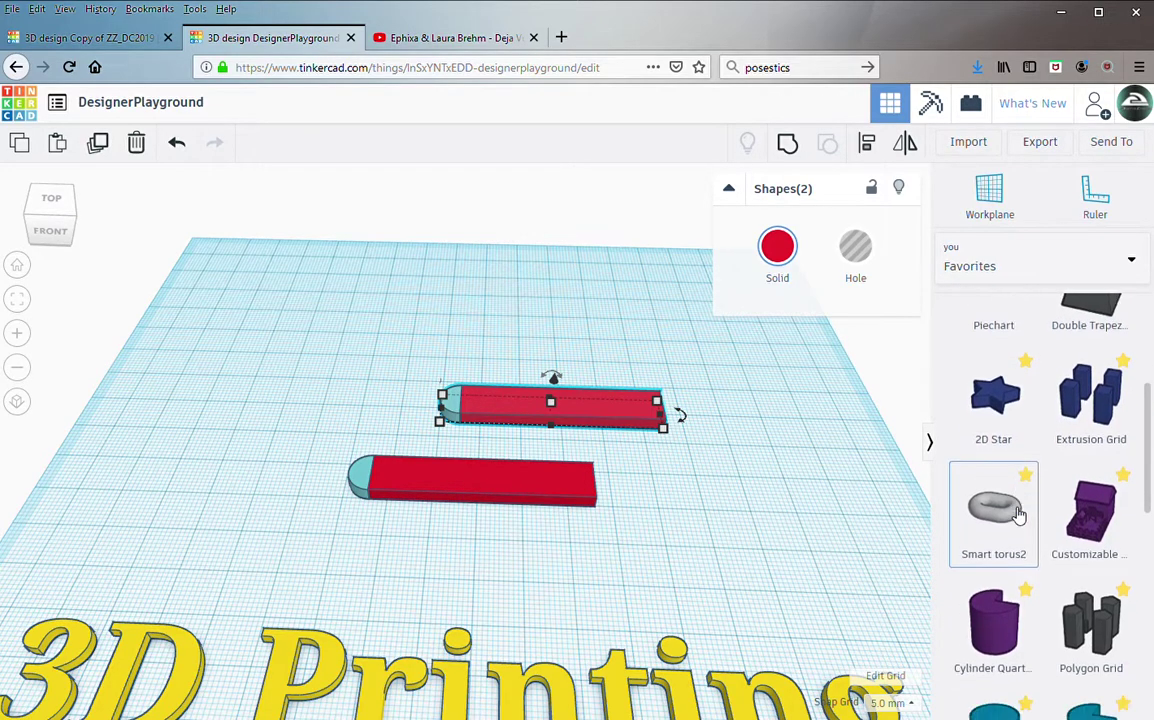
pyautogui.scroll(-1, 1017, 560)
pyautogui.moveTo(994, 675); pyautogui.dragTo(310, 420)
# Step: Set the sliced cylinder's footprint to 4 by 4 mm and turn it into a hole
pyautogui.click(441, 422)
pyautogui.write('4')
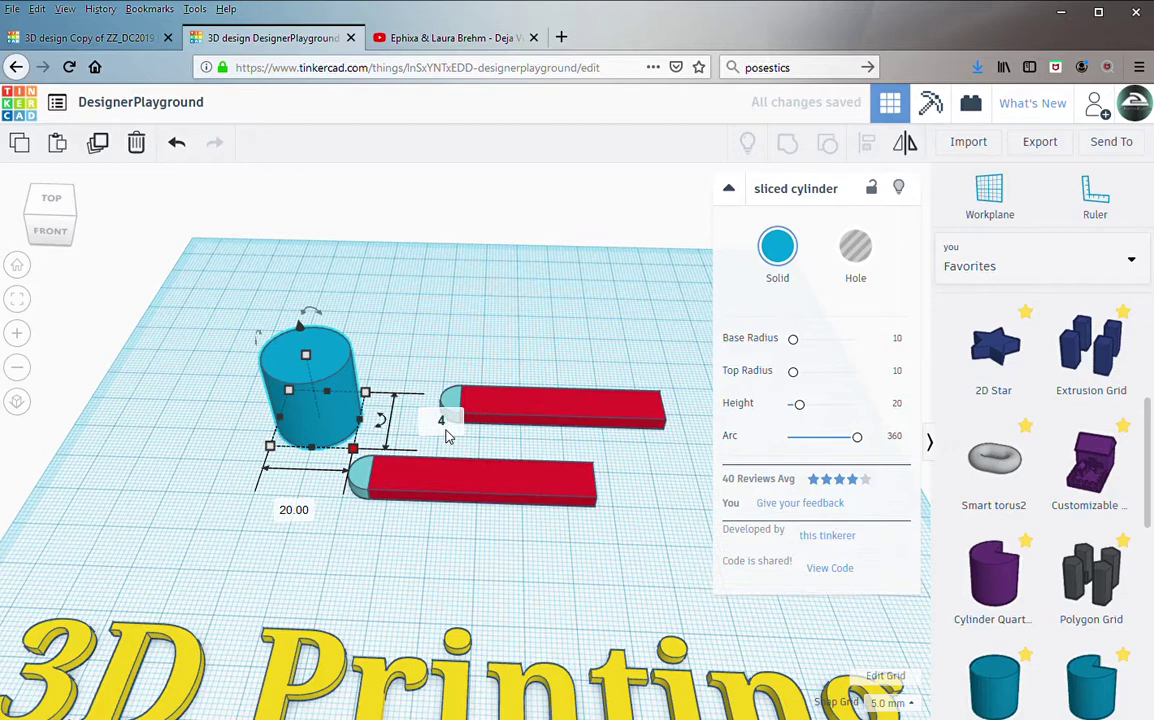
pyautogui.press('Tab')
pyautogui.write('4')
pyautogui.press('Return')
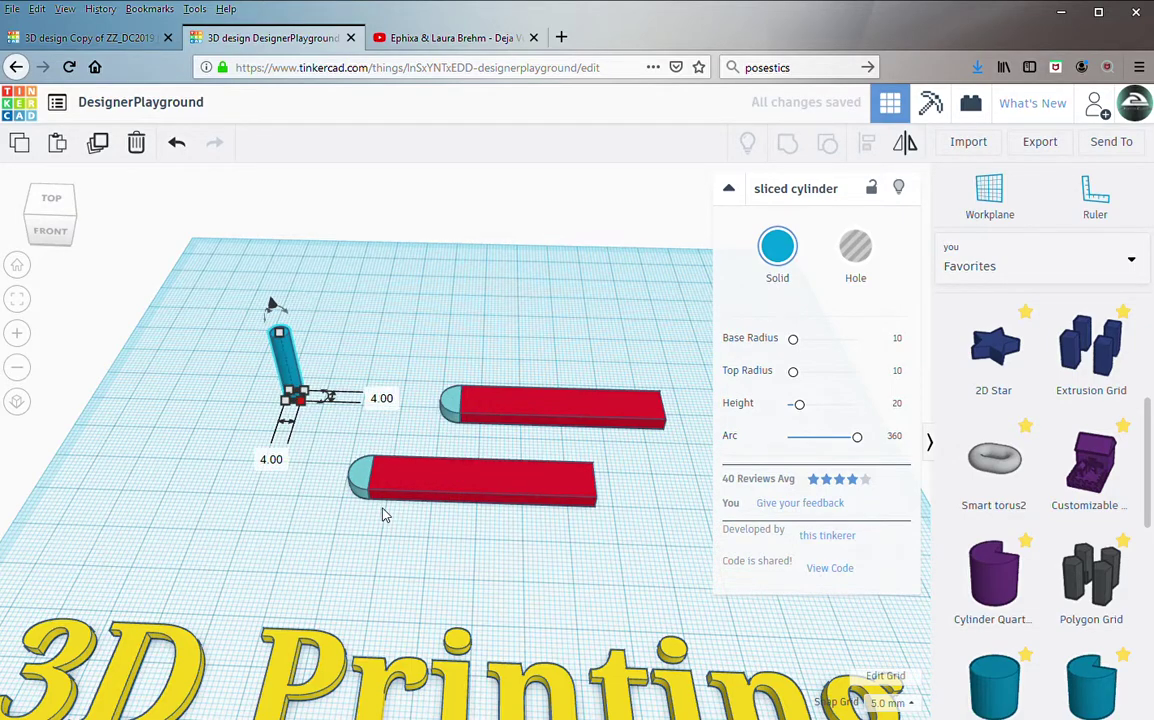
pyautogui.click(855, 247)
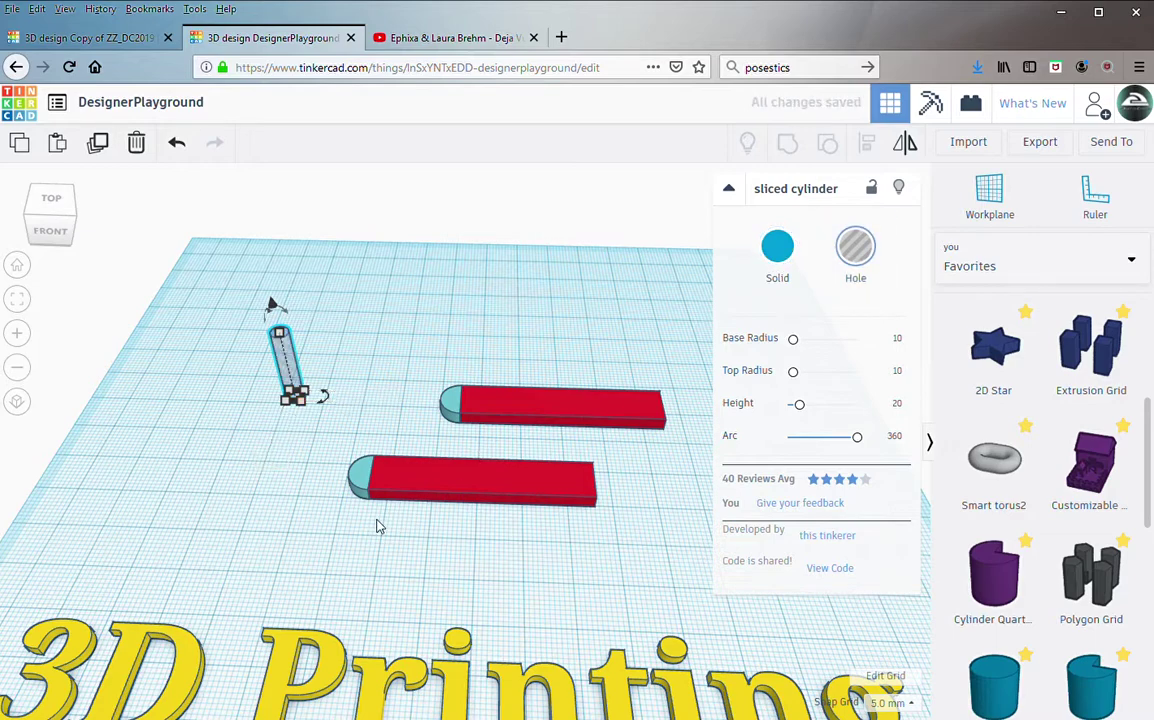
pyautogui.moveTo(362, 512); pyautogui.dragTo(362, 512)
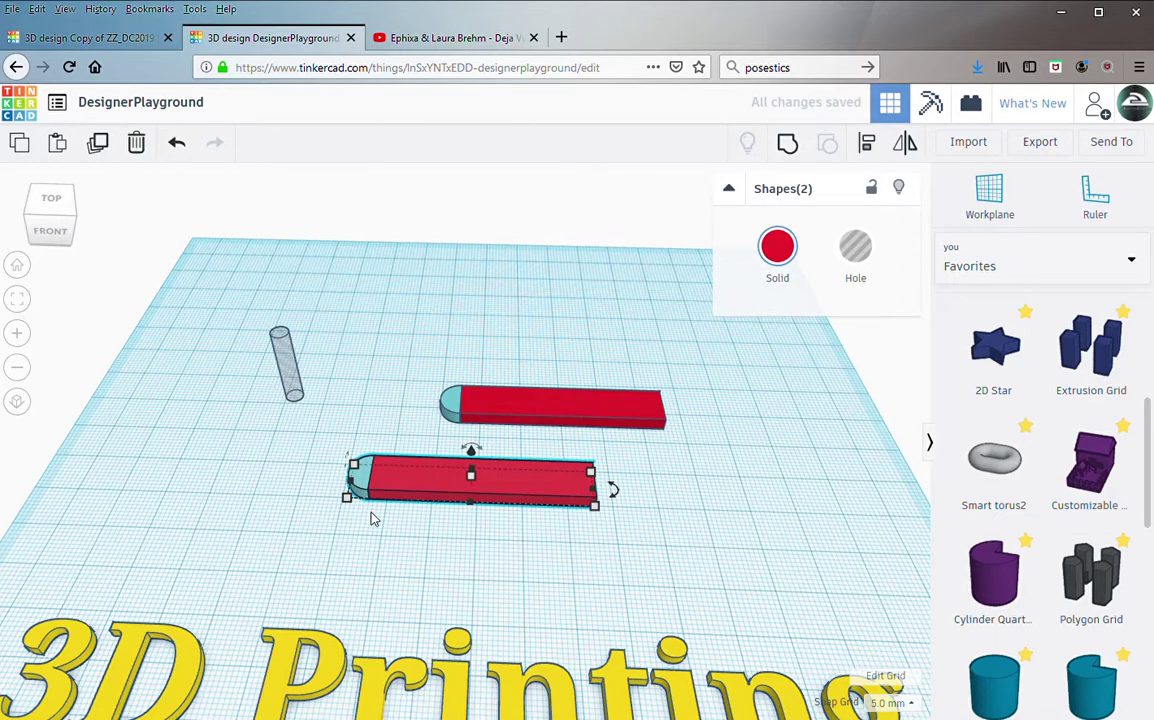
pyautogui.hotkey('ctrl', 'g')
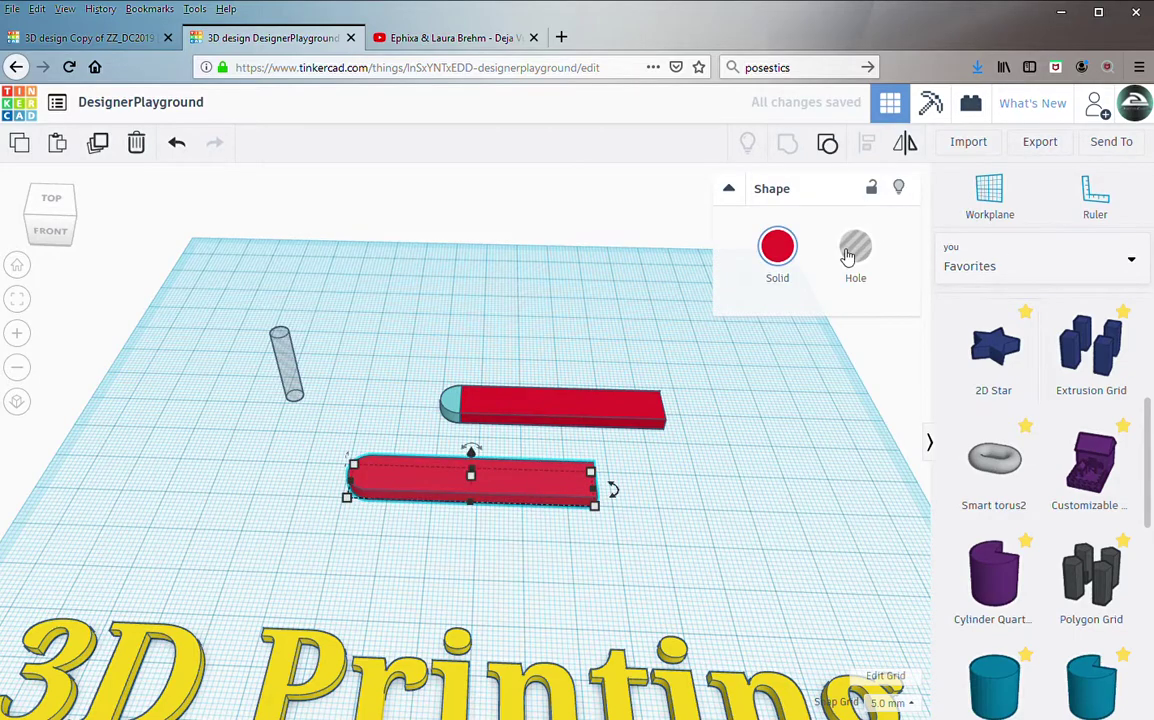
pyautogui.click(778, 250)
pyautogui.click(964, 367)
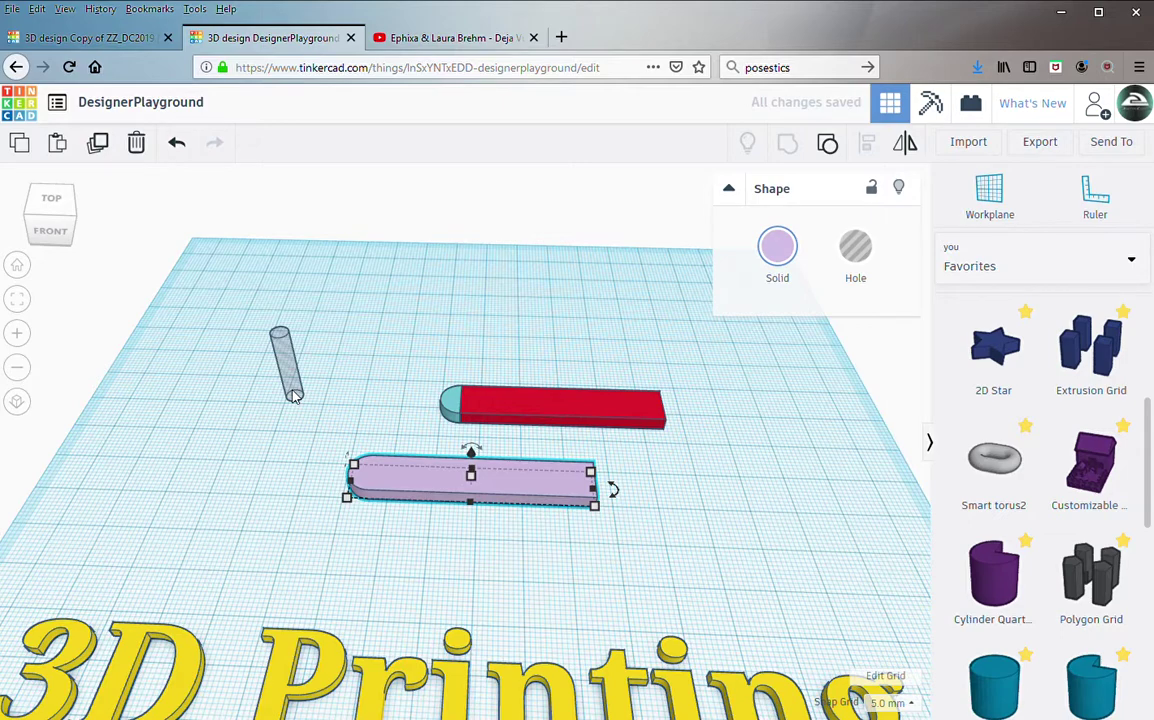
pyautogui.click(827, 142)
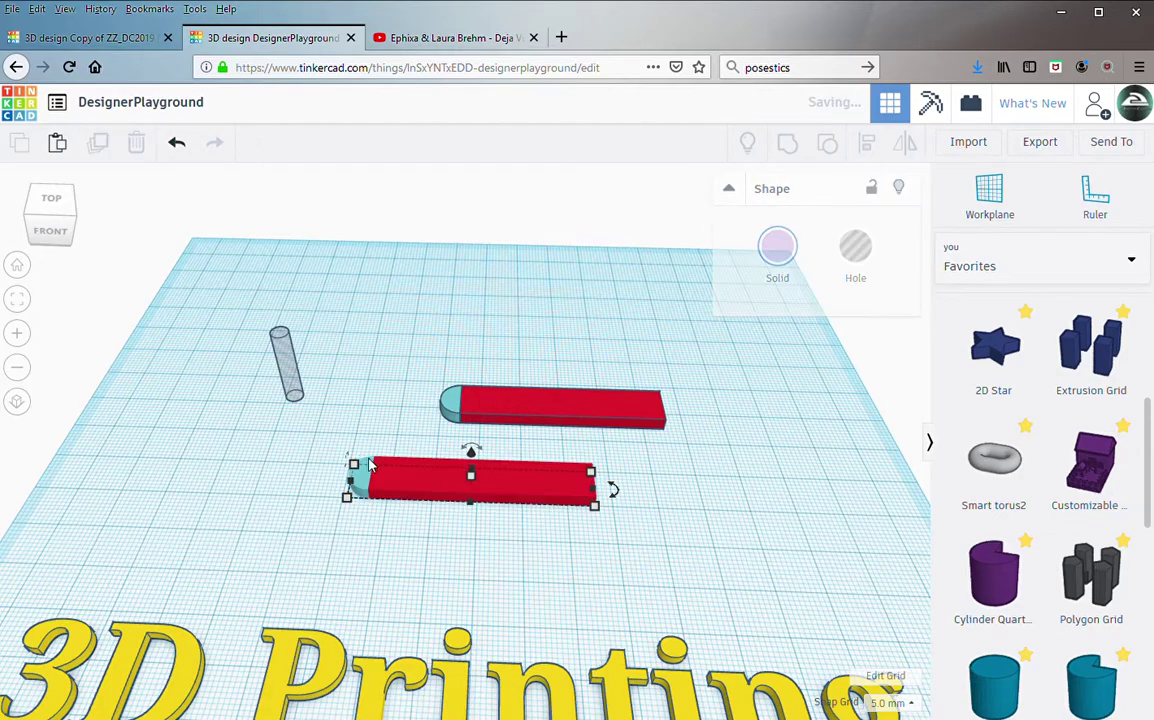
pyautogui.click(318, 430)
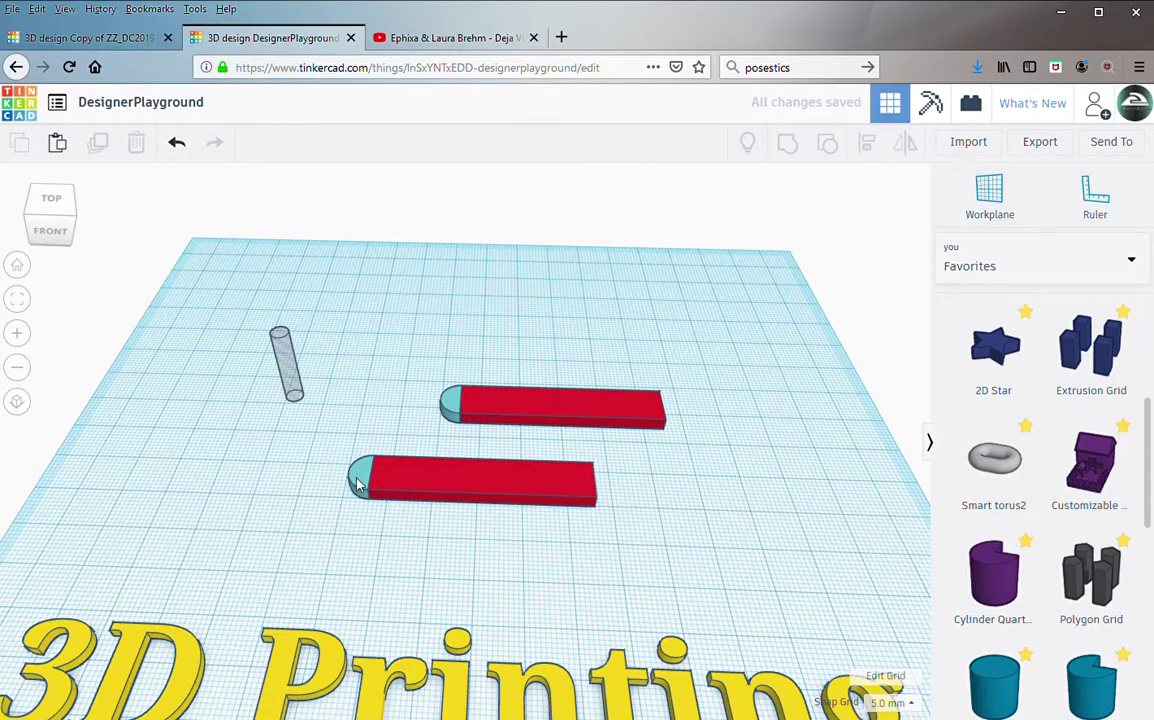
# Step: Center the cylinder hole on the front bar's round end, both across its width and its depth
pyautogui.click(280, 345)
pyautogui.keyDown('shift'); pyautogui.click(358, 476); pyautogui.keyUp('shift')
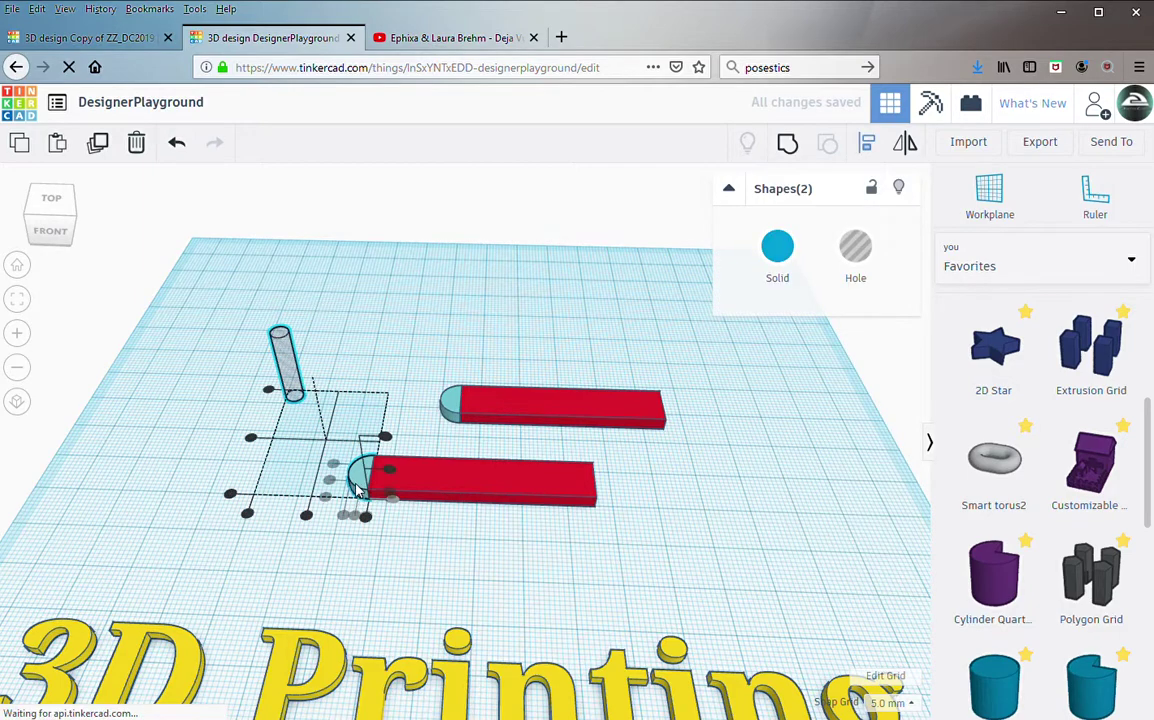
pyautogui.click(354, 514)
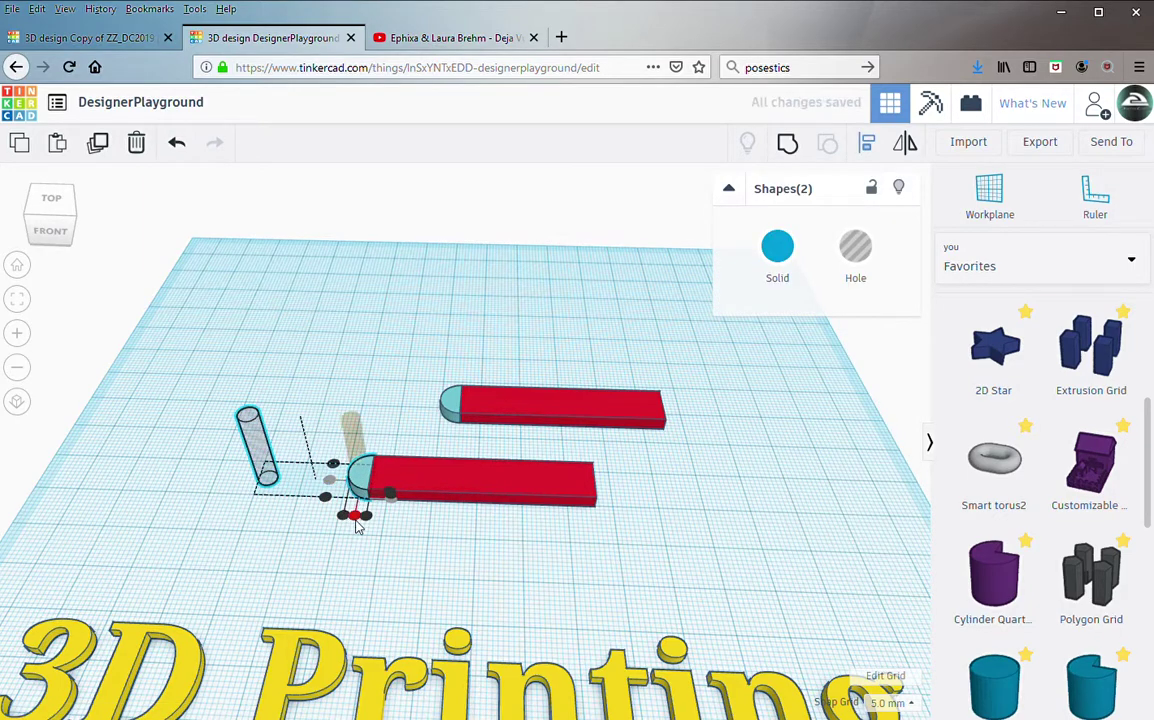
pyautogui.click(360, 561)
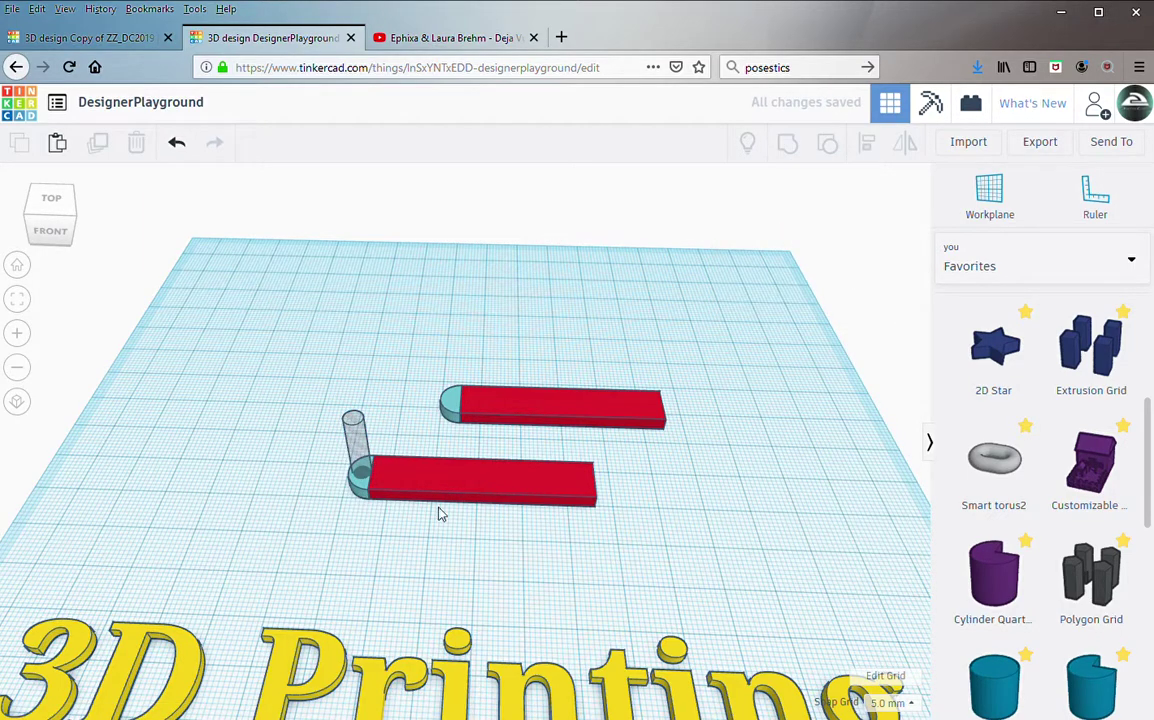
# Step: Set the snap grid to 1.0 mm and move the cylinder hole 2 mm along the front bar, away from its rounded tip
pyautogui.click(360, 448)
pyautogui.click(890, 703)
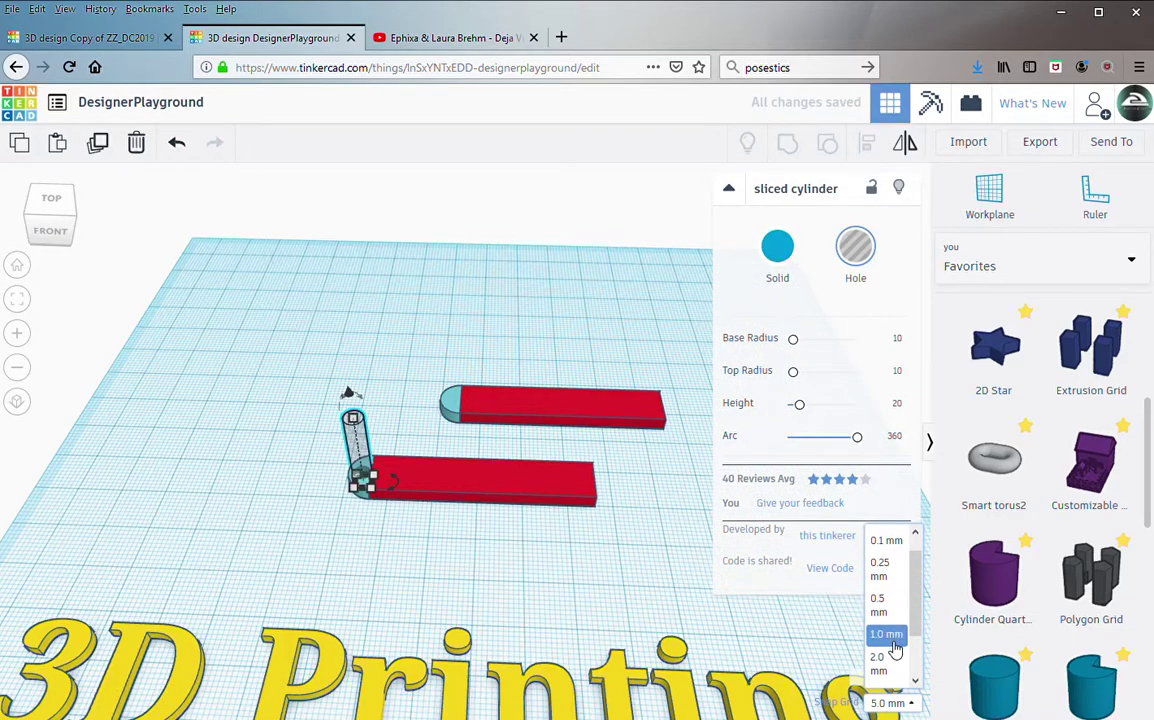
pyautogui.click(886, 633)
pyautogui.press('Right')
pyautogui.press('Right')
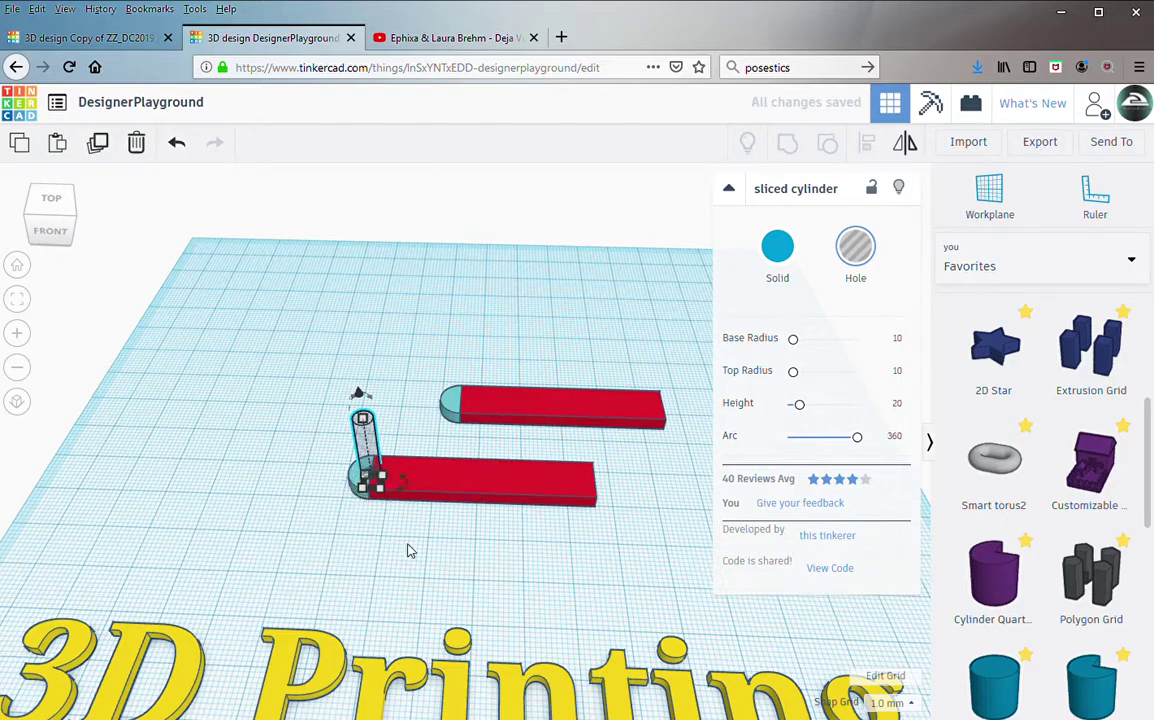
pyautogui.click(378, 510)
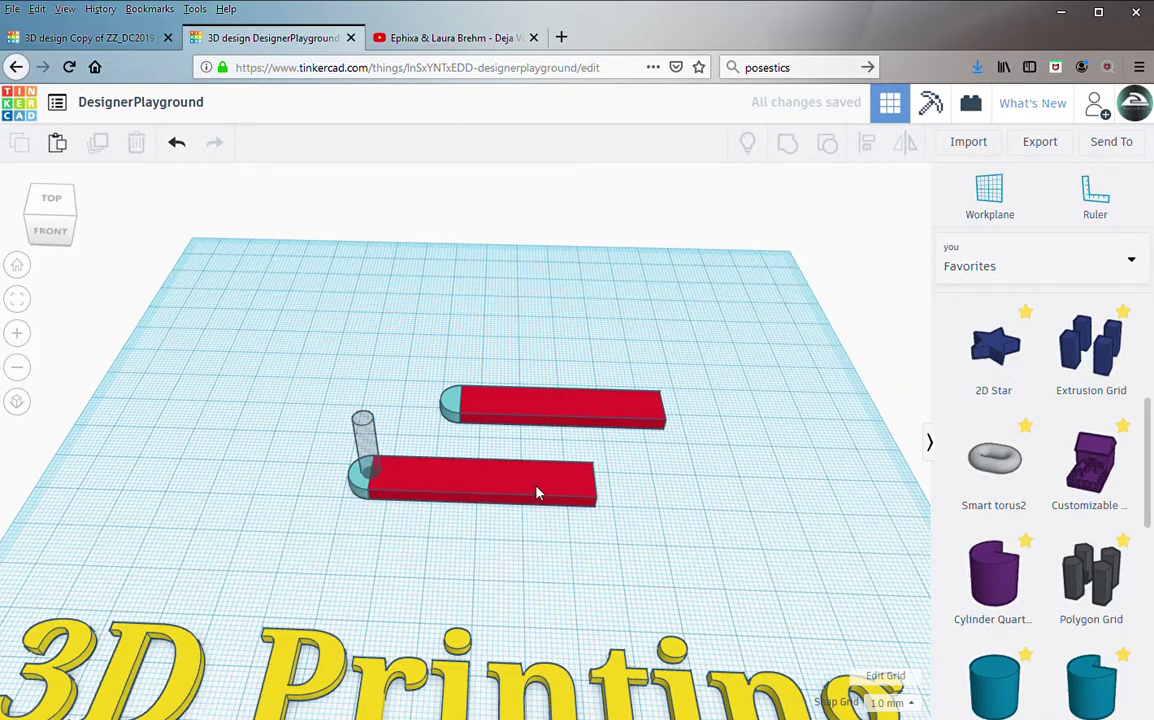
# Step: Group the front bar with its round end and color the combined shape light purple
pyautogui.click(362, 440)
pyautogui.keyDown('shift'); pyautogui.click(480, 485); pyautogui.keyUp('shift')
pyautogui.press('h')
pyautogui.press('s')
pyautogui.click(777, 246)
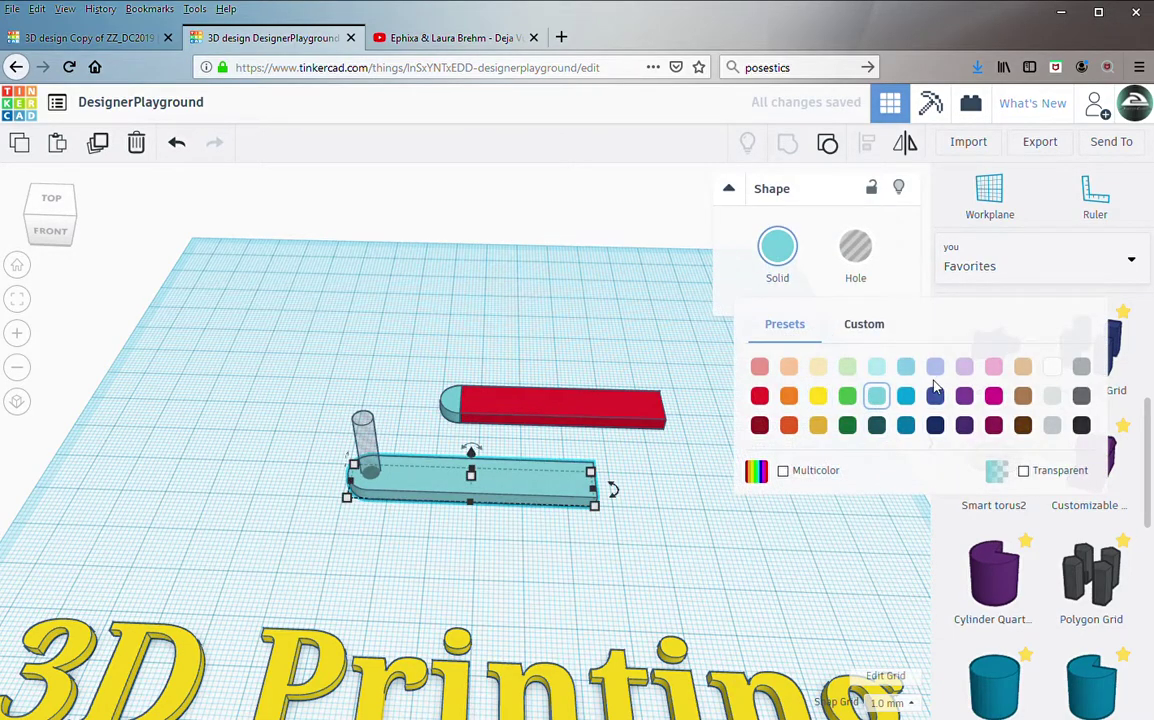
pyautogui.click(963, 366)
pyautogui.click(440, 537)
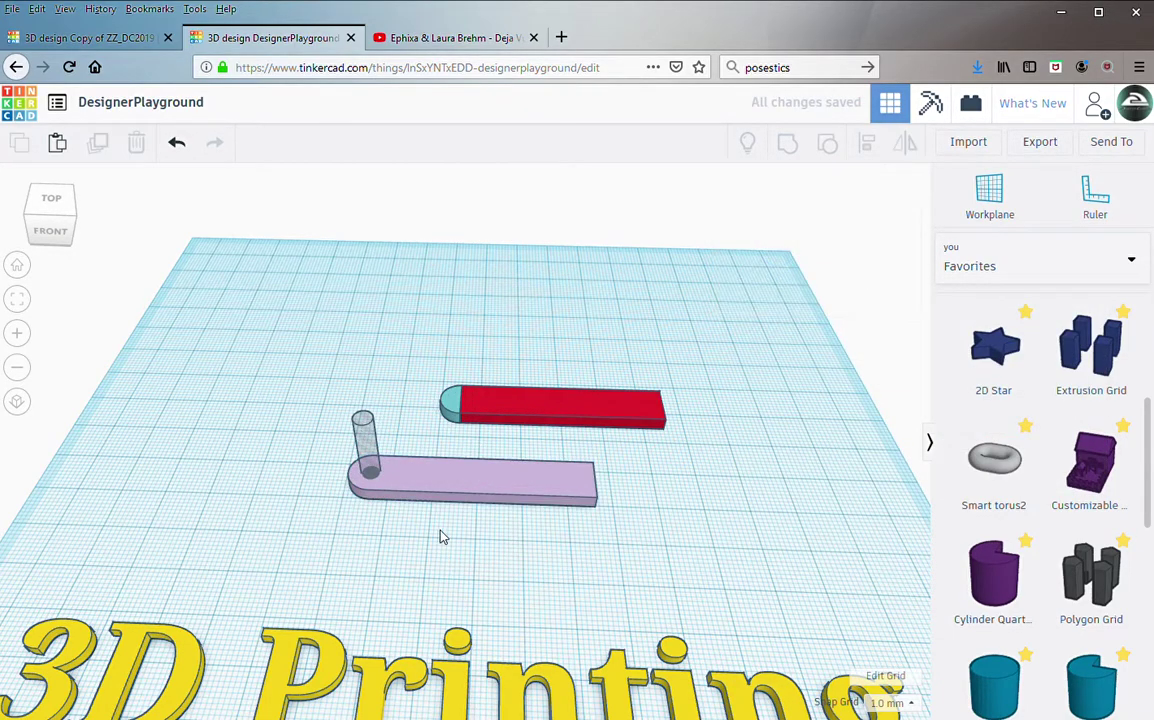
# Step: Resize the rear red bar to 49 mm long and 8 mm wide
pyautogui.scroll(3, 445, 440)
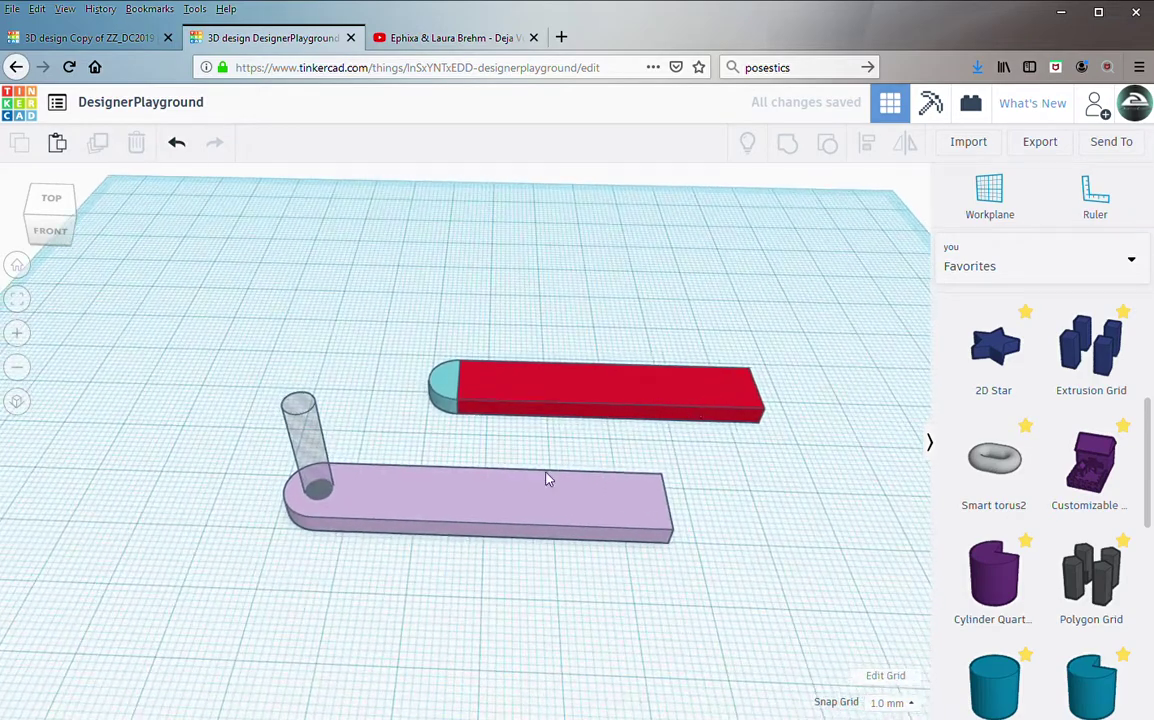
pyautogui.press('Tab')
pyautogui.press('f')
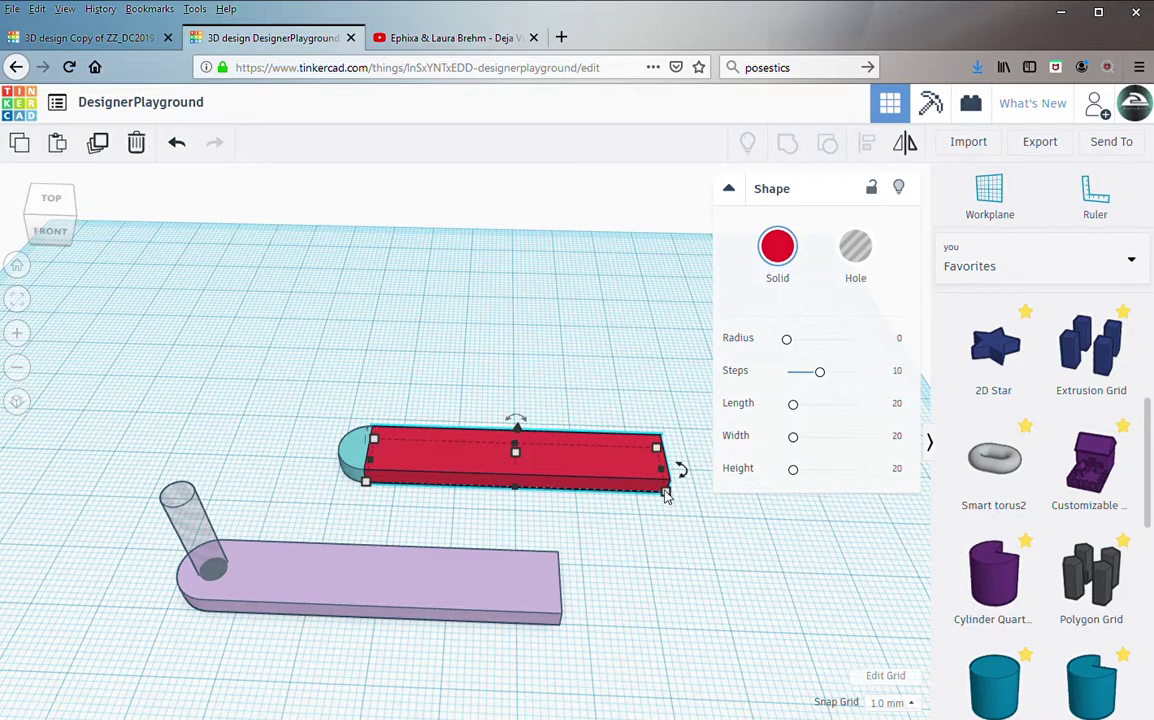
pyautogui.moveTo(667, 497)
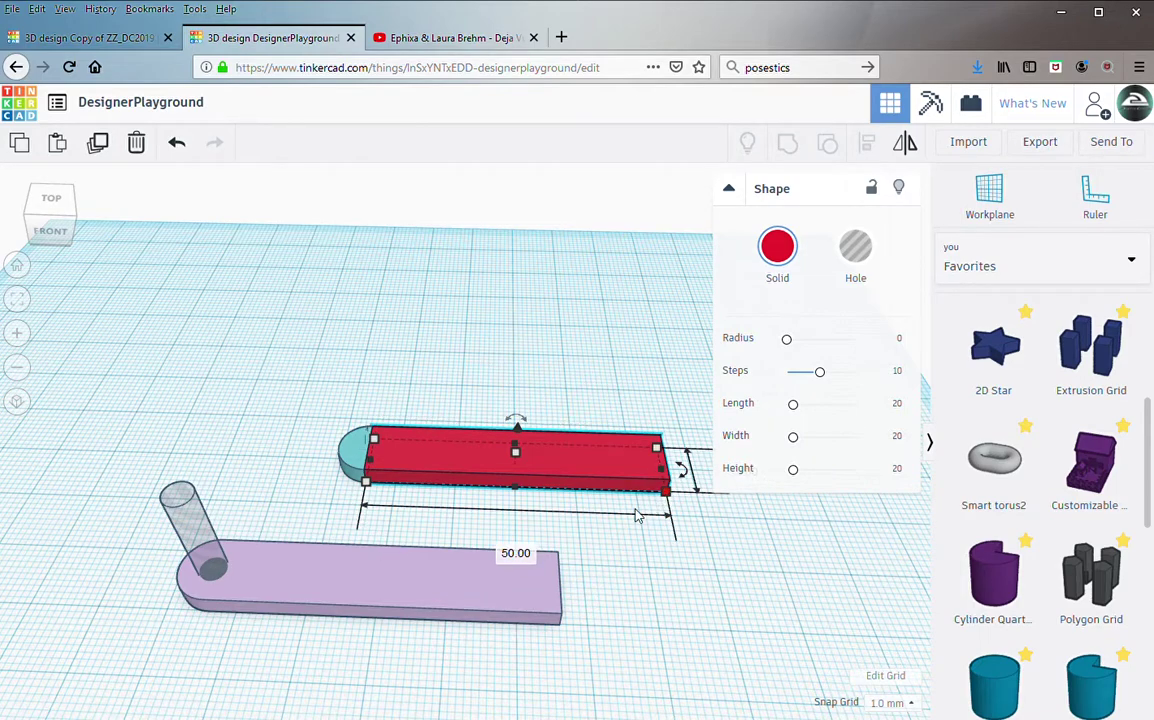
pyautogui.scroll(-3, 610, 520)
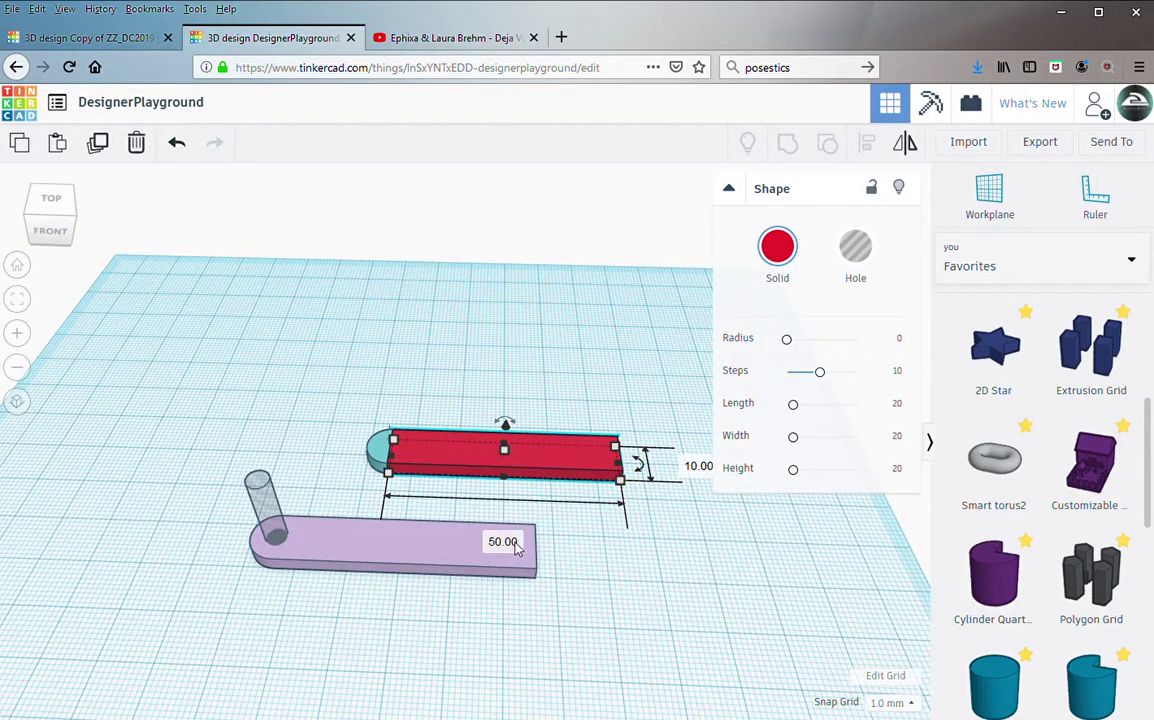
pyautogui.click(517, 544)
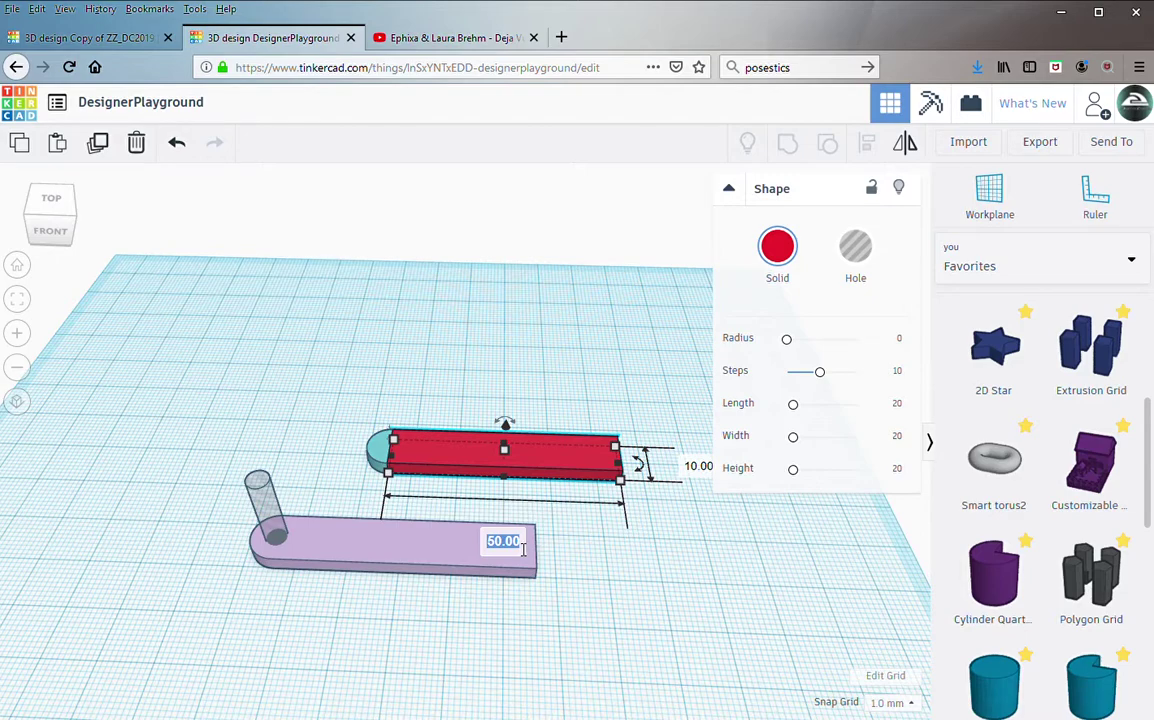
pyautogui.click(668, 550)
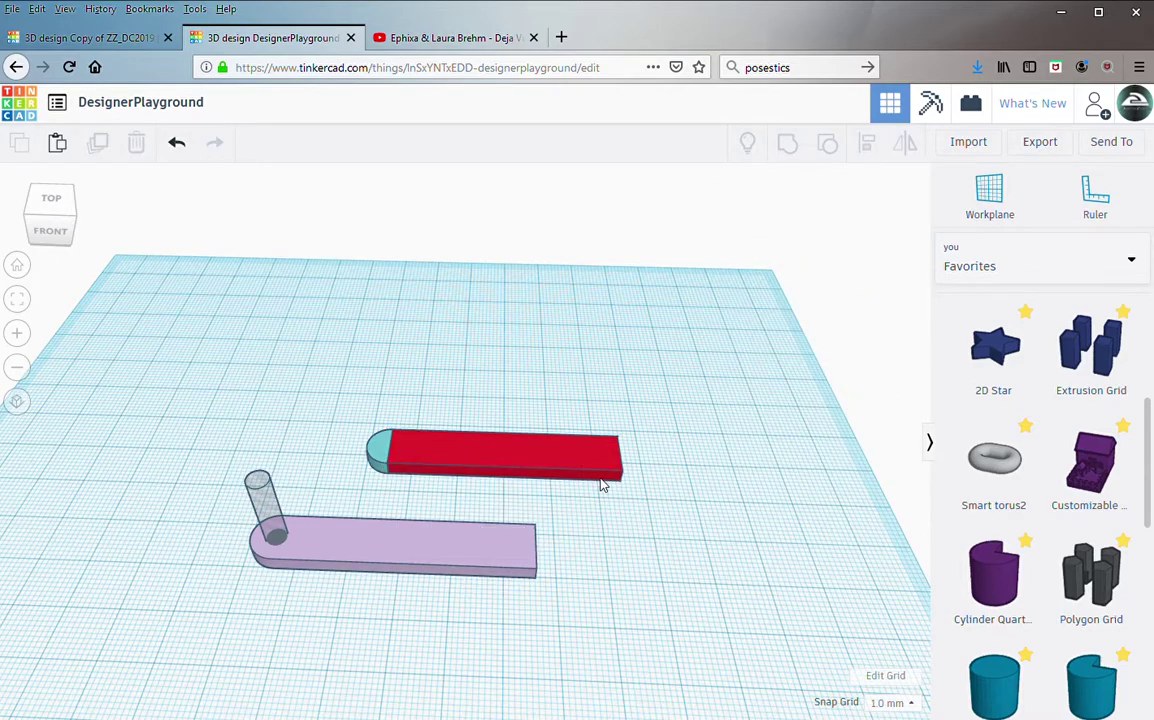
pyautogui.click(598, 472)
pyautogui.click(520, 546)
pyautogui.write('49')
pyautogui.press('Return')
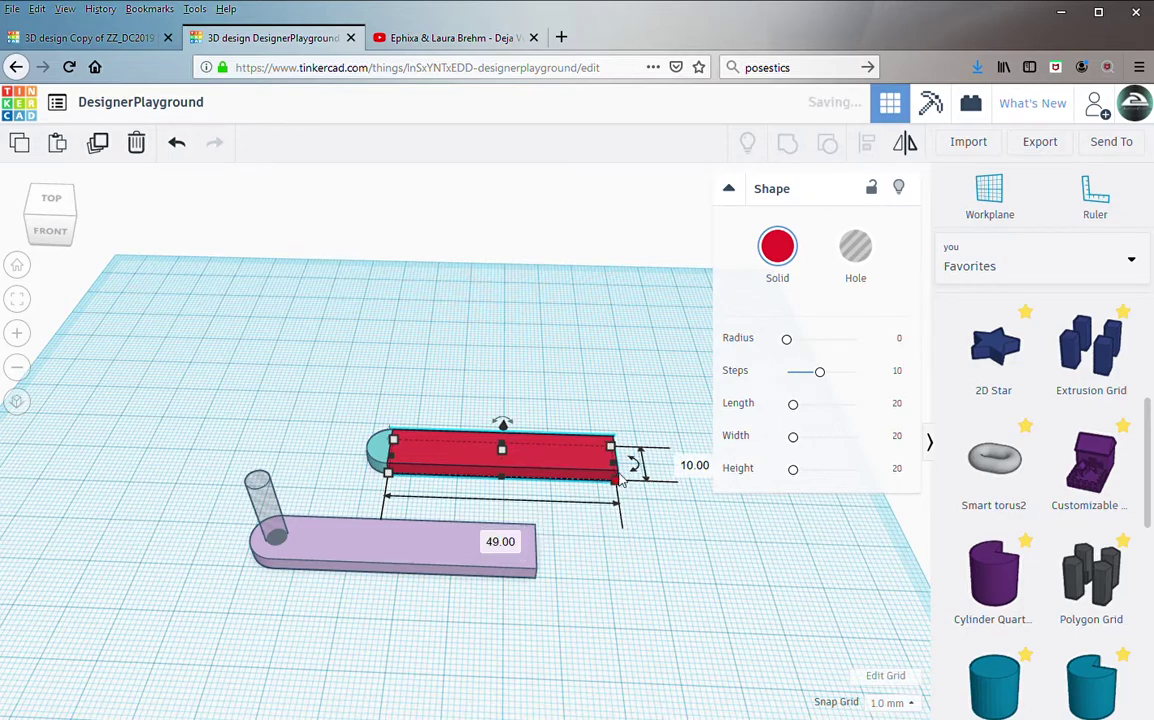
pyautogui.click(690, 467)
pyautogui.write('8')
pyautogui.press('Return')
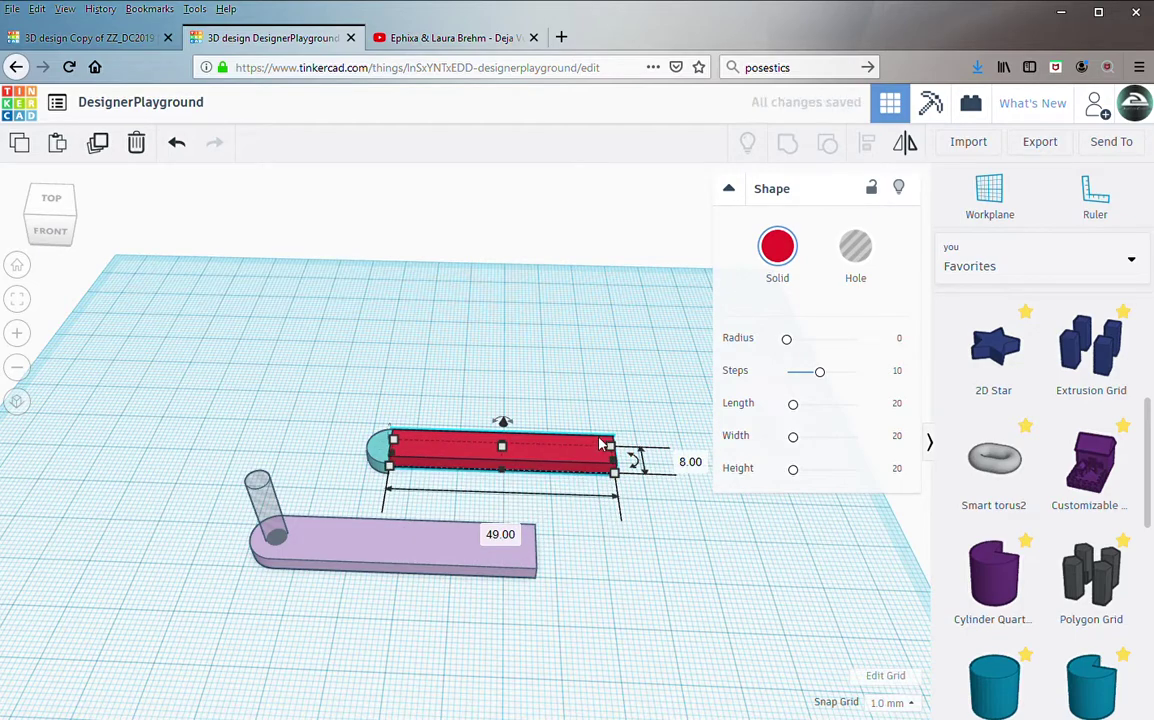
# Step: Resize the rear bar's round end to 8 mm wide and 4 mm long
pyautogui.click(376, 456)
pyautogui.click(467, 463)
pyautogui.write('8')
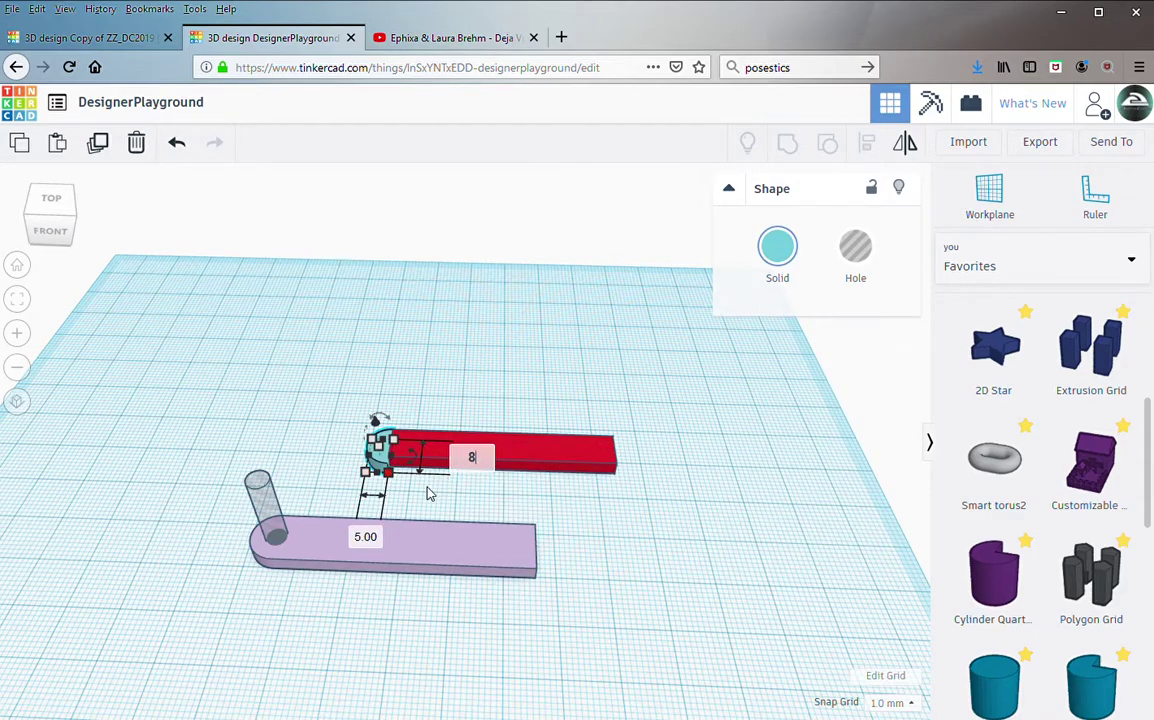
pyautogui.press('Tab')
pyautogui.write('4')
pyautogui.press('Return')
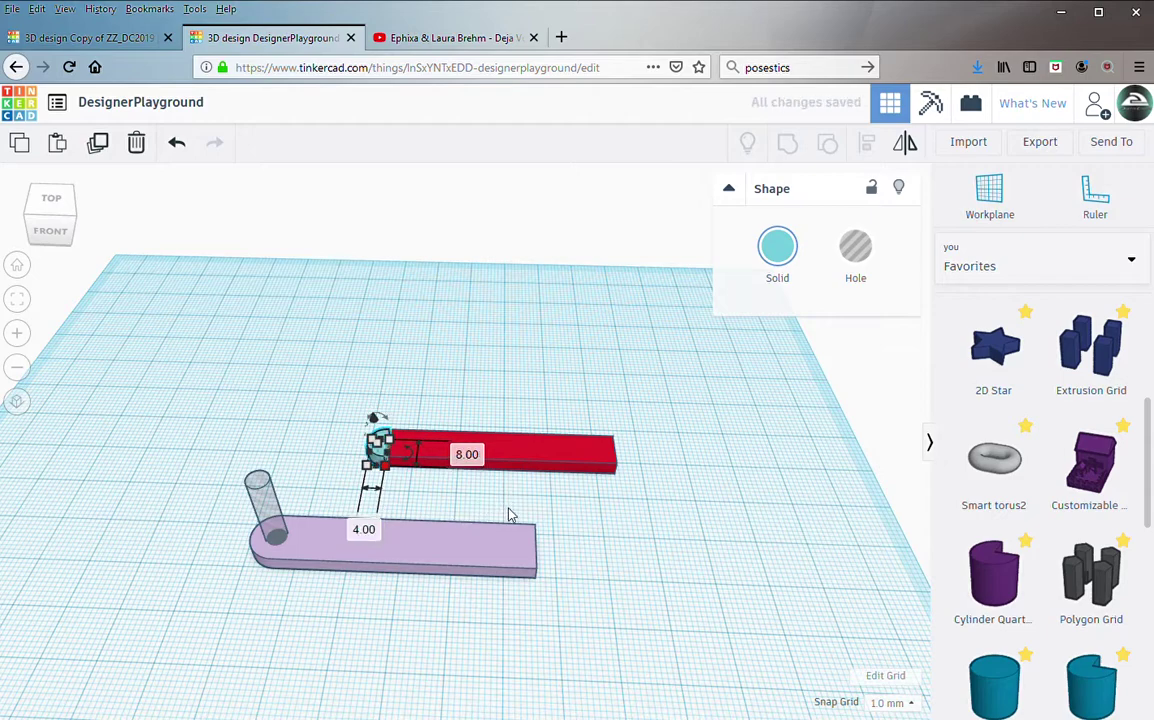
pyautogui.click(509, 515)
# Step: Move the rear bar 1 mm against its round end and group the two shapes
pyautogui.click(500, 452)
pyautogui.press('Left')
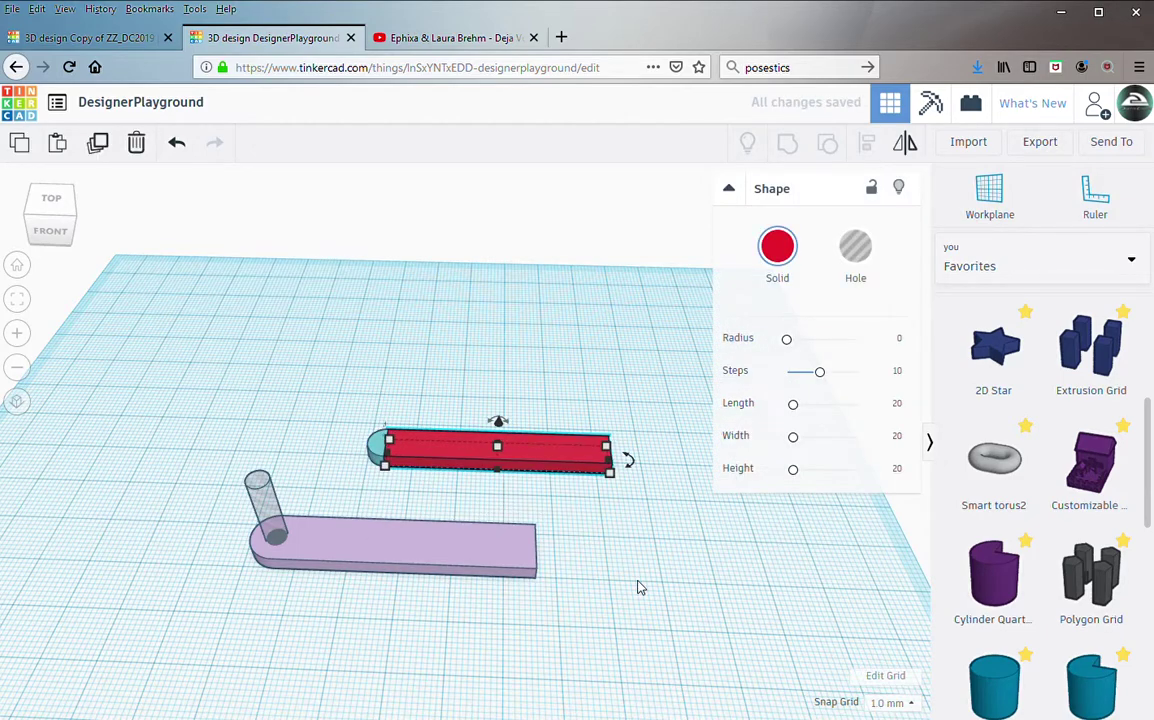
pyautogui.keyDown('shift'); pyautogui.click(376, 453); pyautogui.keyUp('shift')
pyautogui.hotkey('ctrl', 'g')
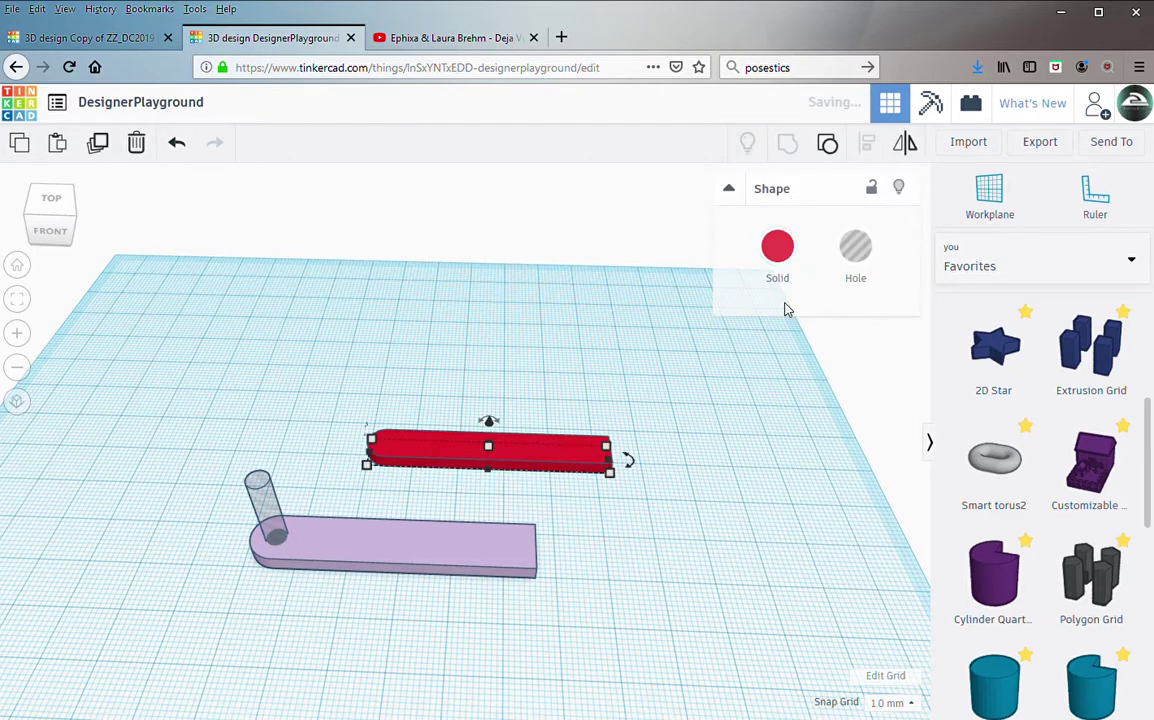
# Step: Turn the grouped rear bar into a hole about 22 mm tall and raise it 2 mm above the workplane
pyautogui.click(862, 250)
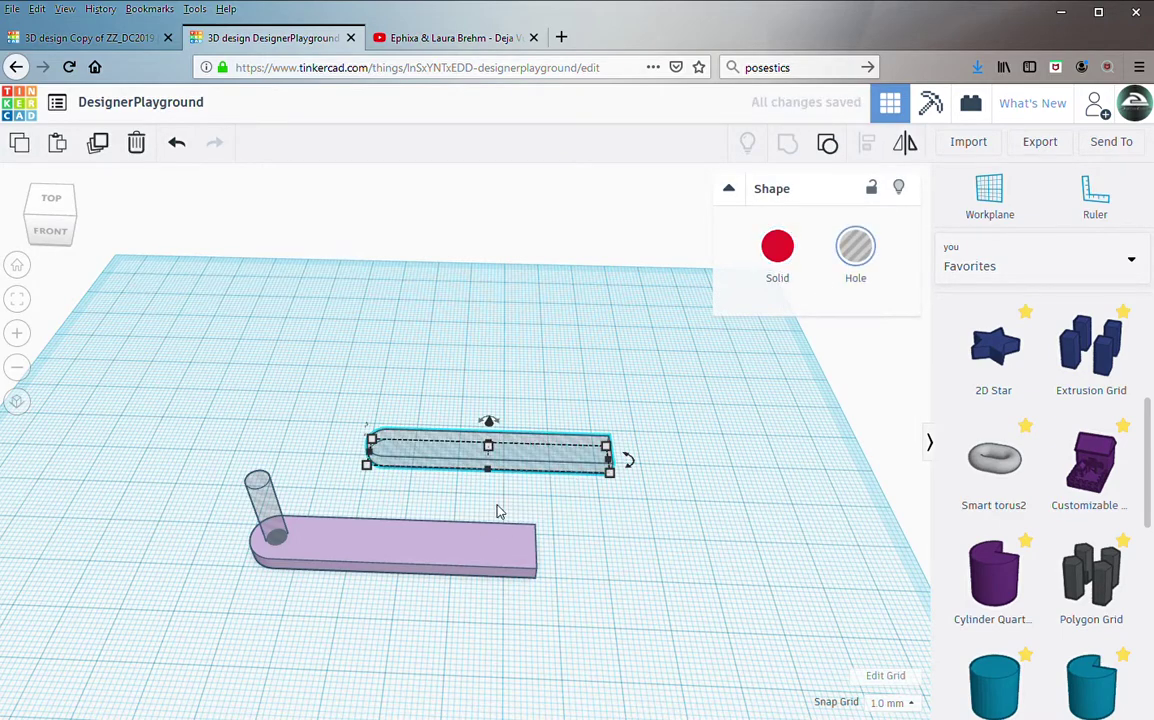
pyautogui.moveTo(487, 447); pyautogui.dragTo(490, 381)
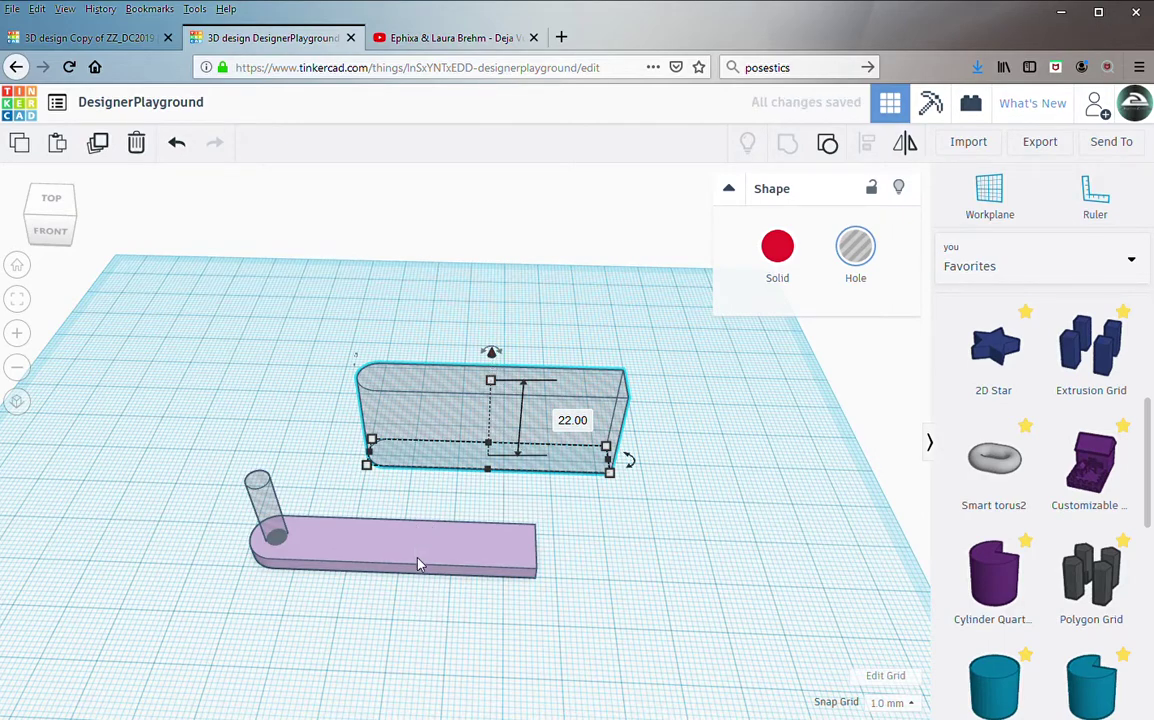
pyautogui.moveTo(493, 355); pyautogui.dragTo(491, 347)
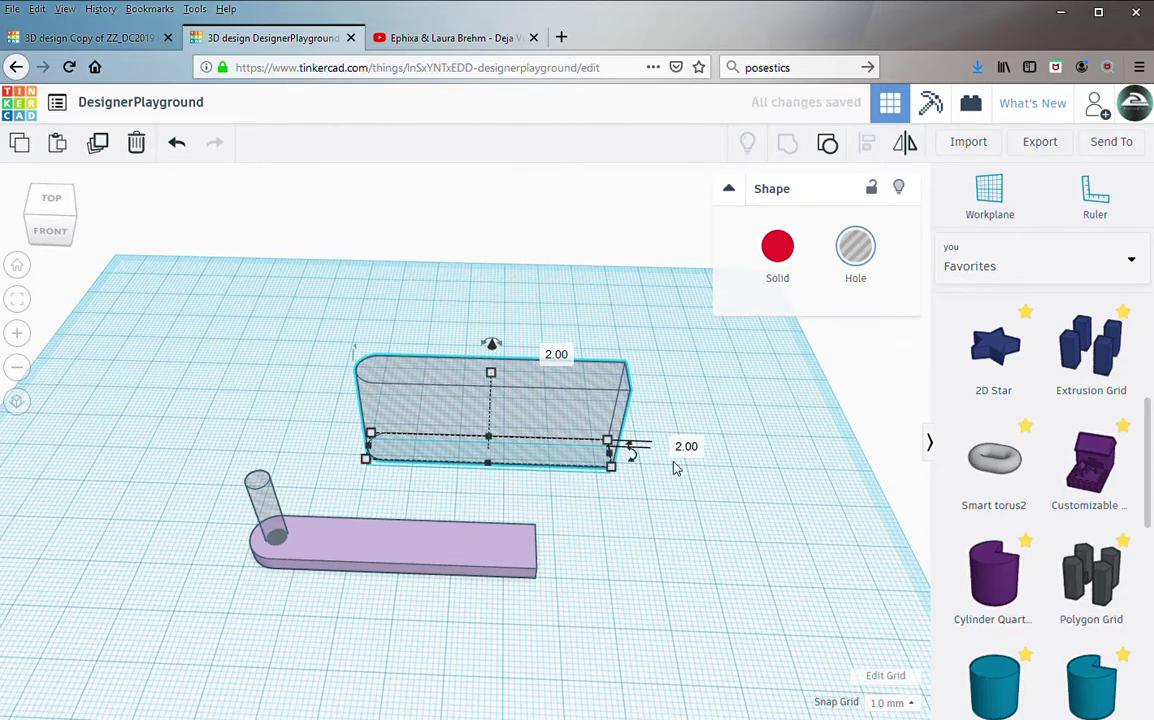
# Step: Center the bar-shaped hole on the purple bar, both along its length and across its width
pyautogui.keyDown('shift'); pyautogui.click(408, 549); pyautogui.keyUp('shift')
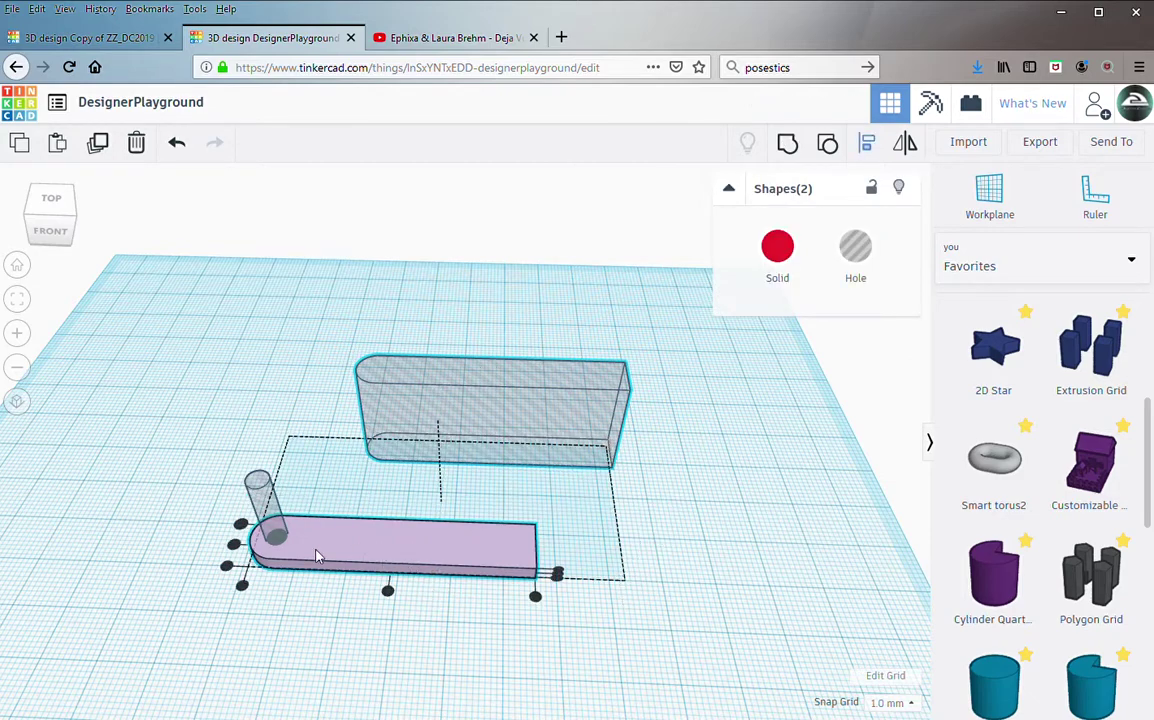
pyautogui.click(233, 547)
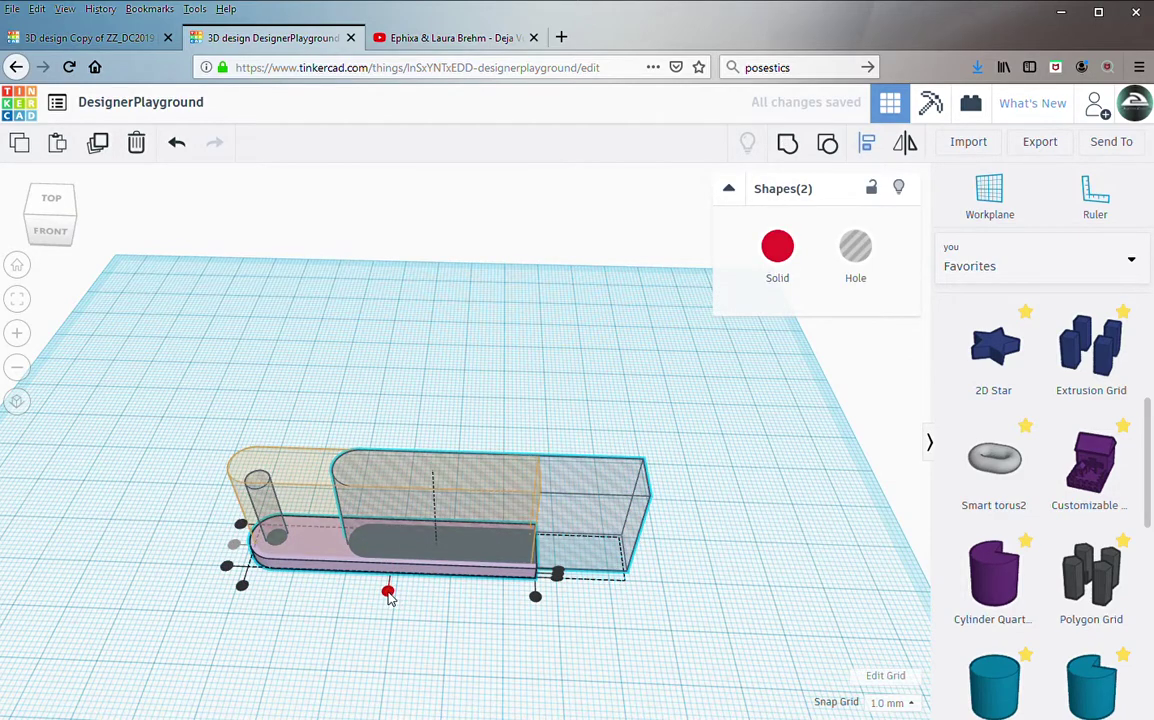
pyautogui.click(388, 590)
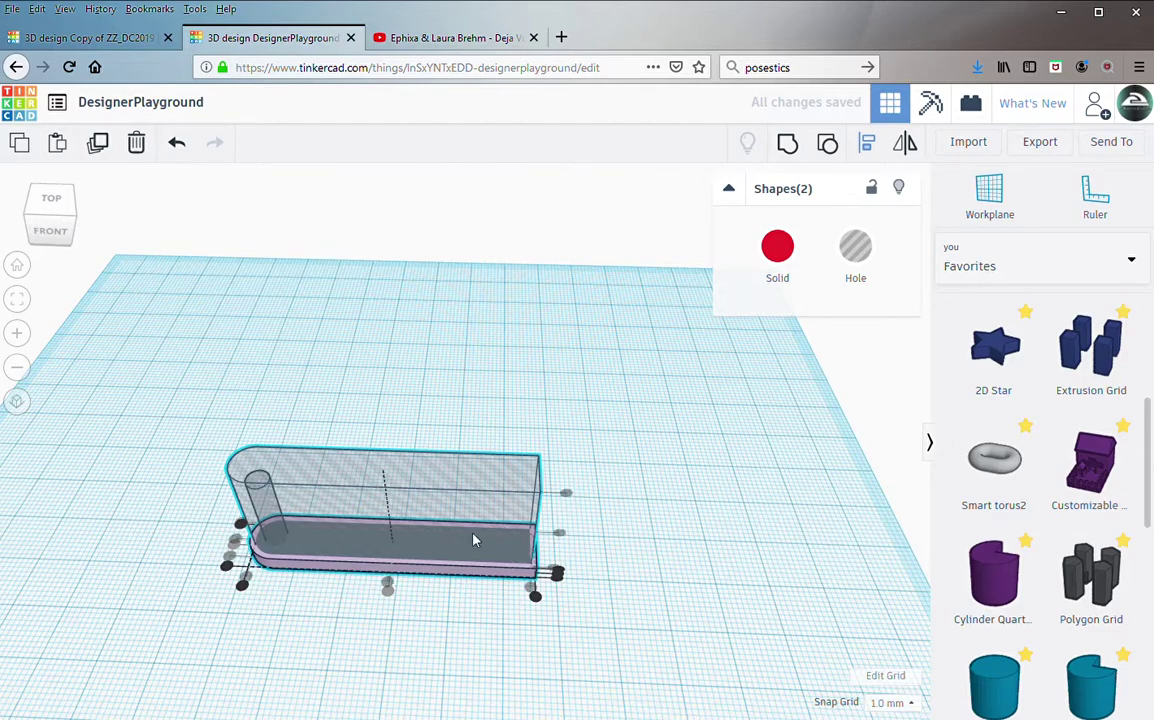
pyautogui.click(288, 612)
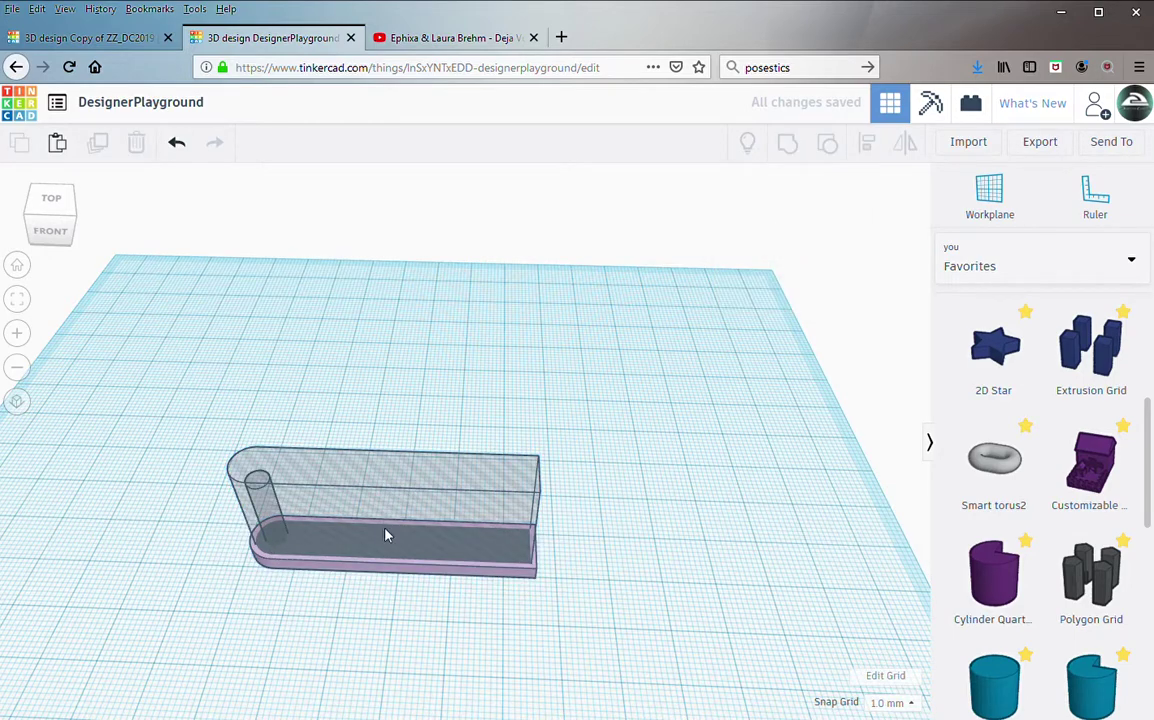
# Step: Group the bar-shaped hole with the purple bar to cut a rimmed recess into its top
pyautogui.click(329, 567)
pyautogui.keyDown('shift'); pyautogui.click(316, 571); pyautogui.keyUp('shift')
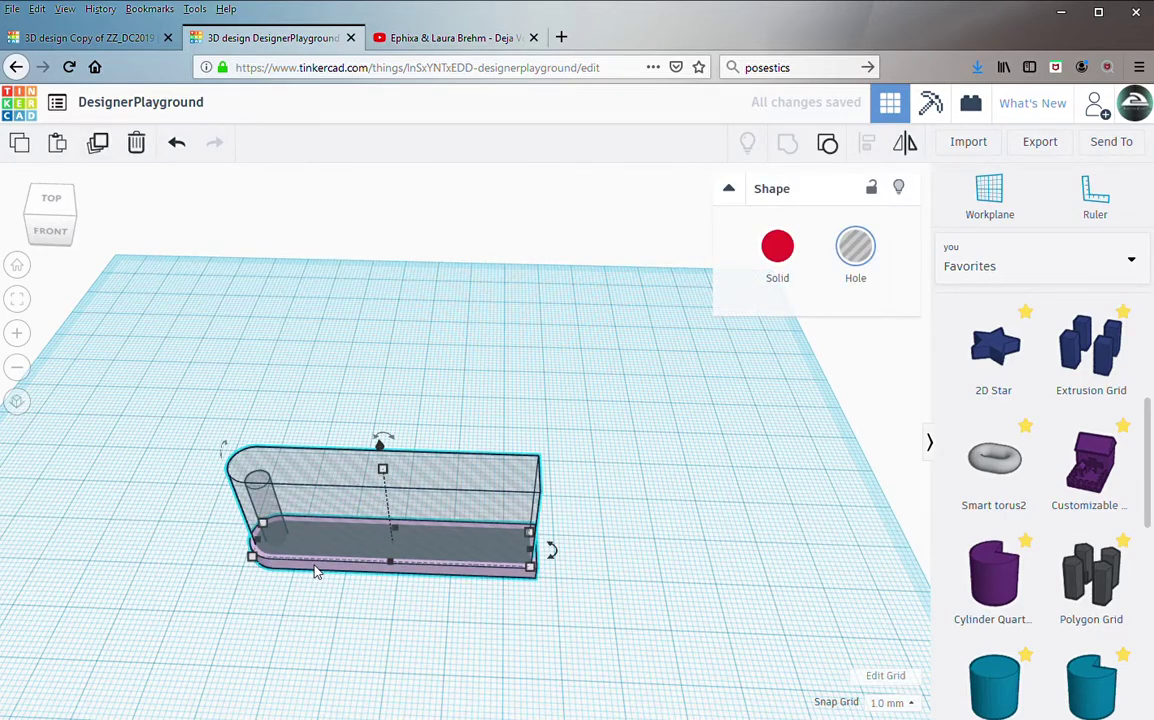
pyautogui.hotkey('ctrl', 'g')
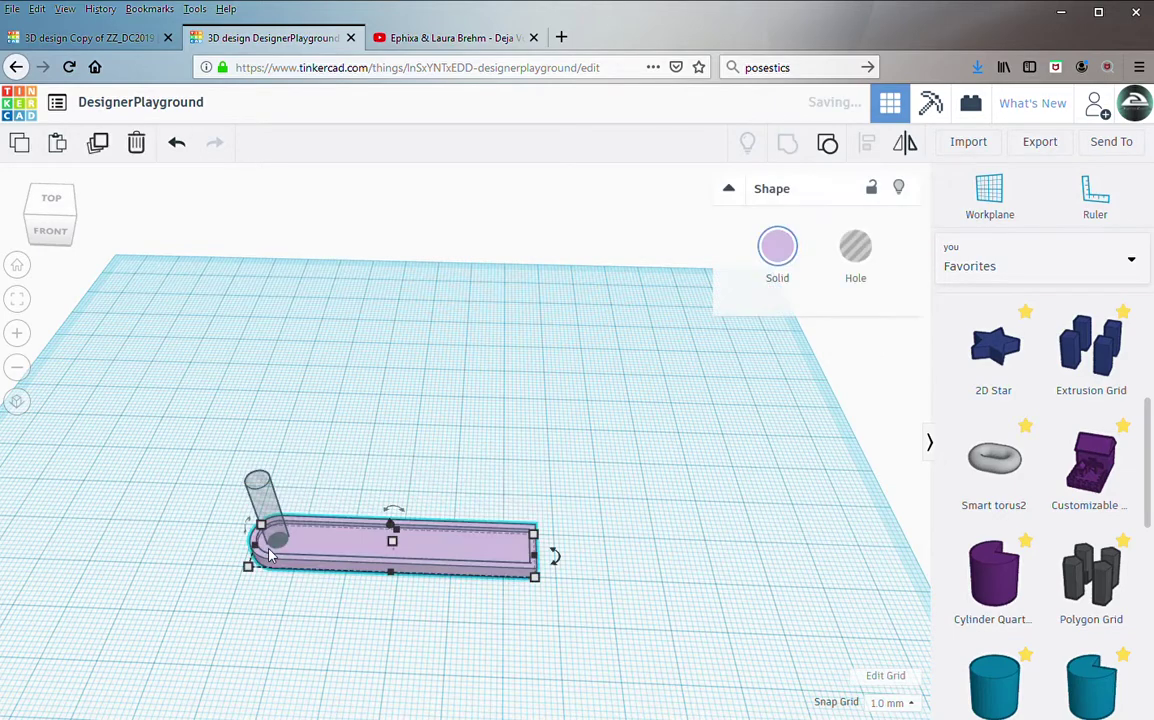
pyautogui.click(256, 436)
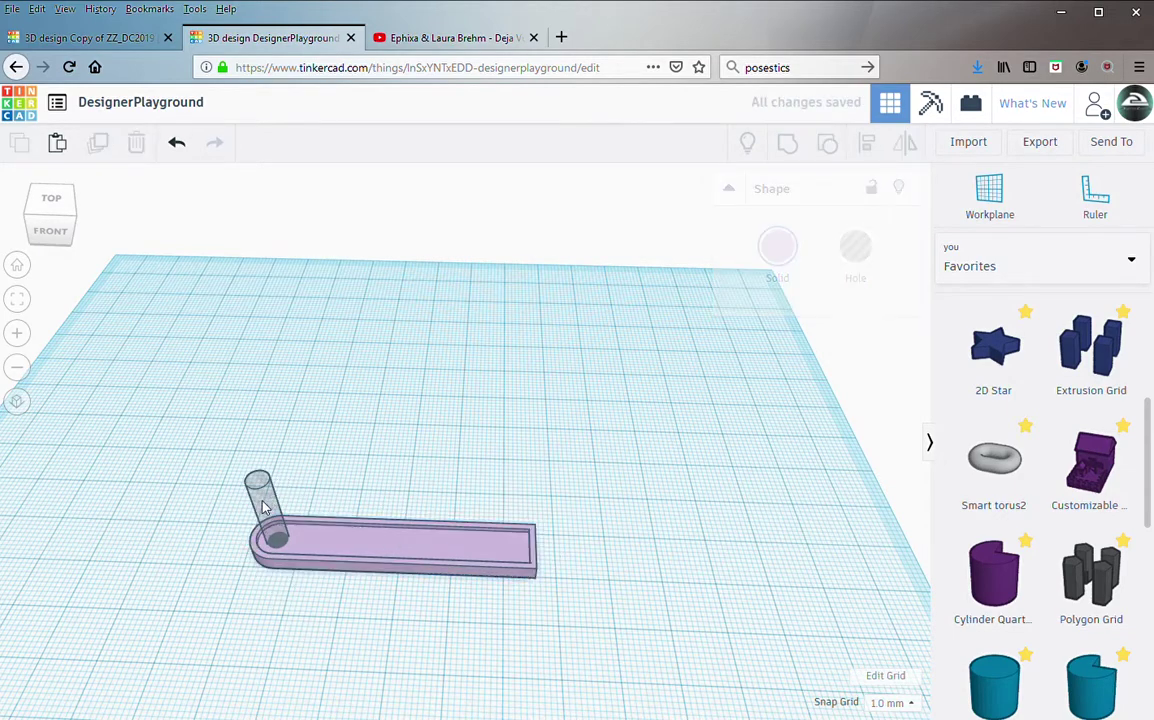
# Step: Set a copy of the cylinder hole aside behind the bar, and group the original with the bar to cut the round hole
pyautogui.click(262, 503)
pyautogui.hotkey('ctrl', 'd')
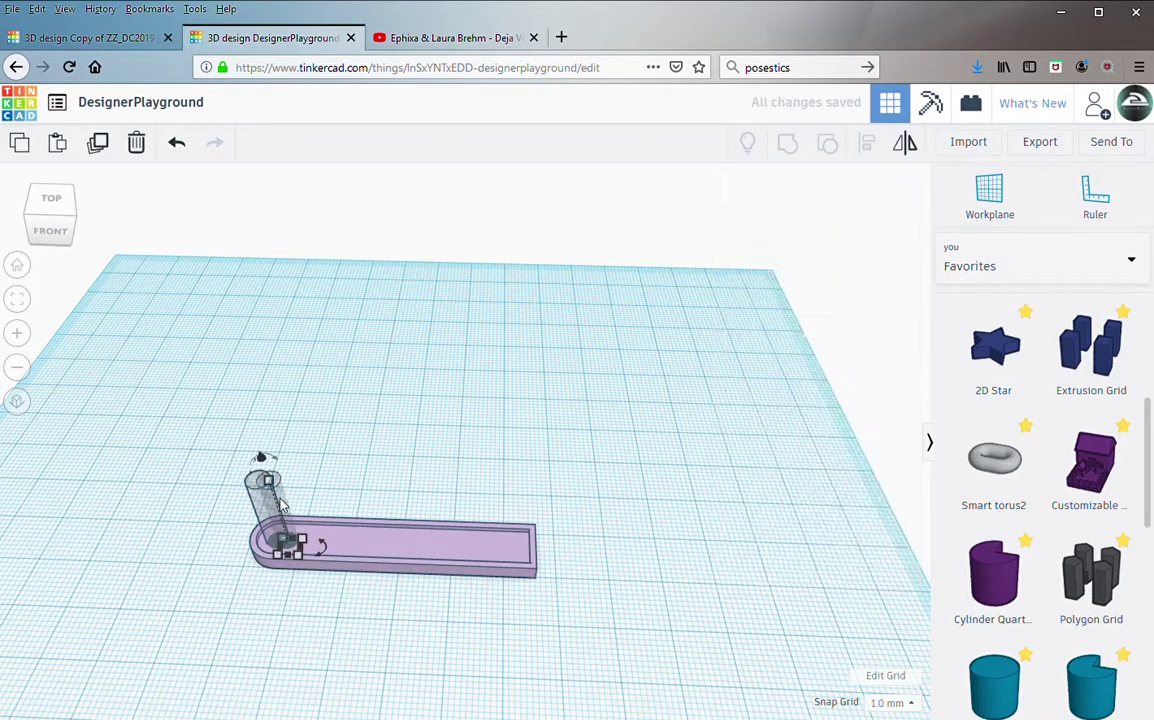
pyautogui.moveTo(265, 507); pyautogui.dragTo(383, 410)
pyautogui.moveTo(155, 475); pyautogui.dragTo(313, 577)
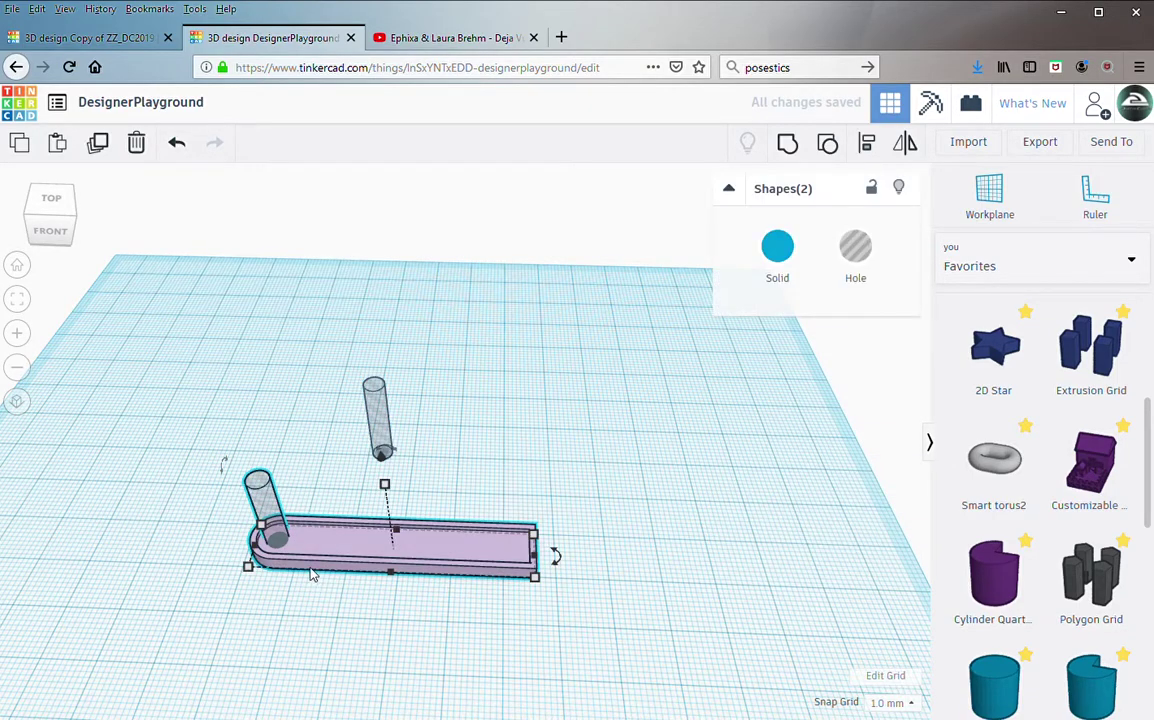
pyautogui.hotkey('ctrl', 'g')
# Step: Place a Text shape from the Basic Shapes on the workplane behind the recessed bar
pyautogui.click(1060, 280)
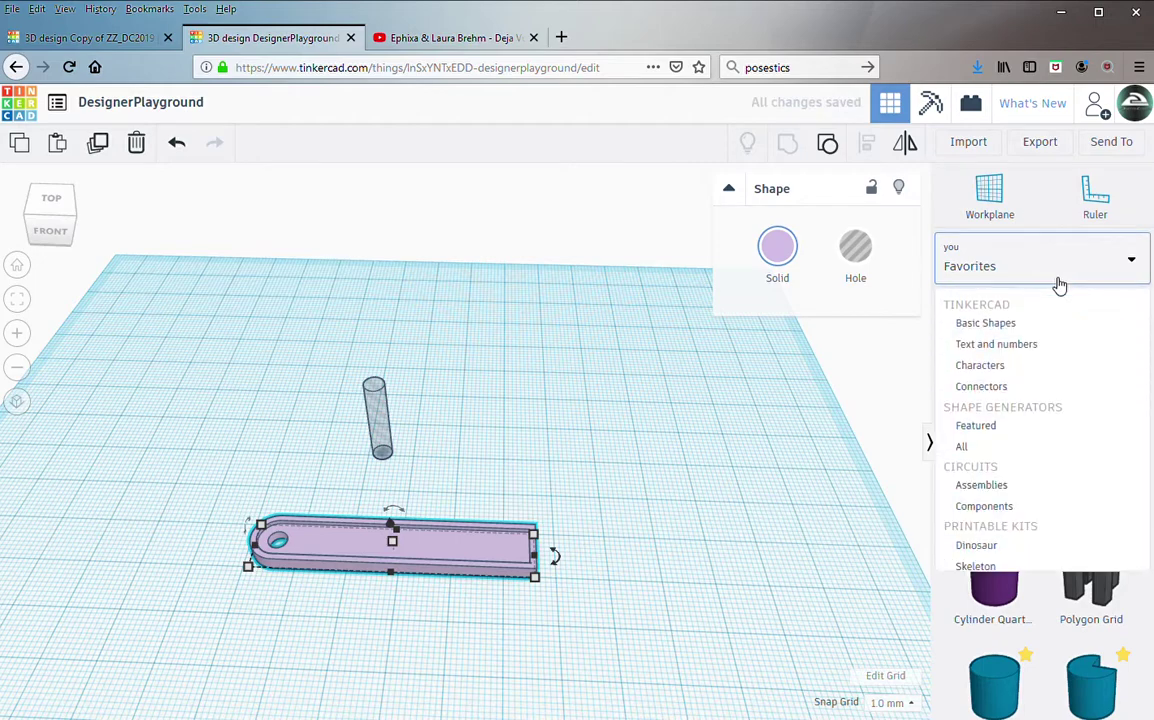
pyautogui.click(1015, 325)
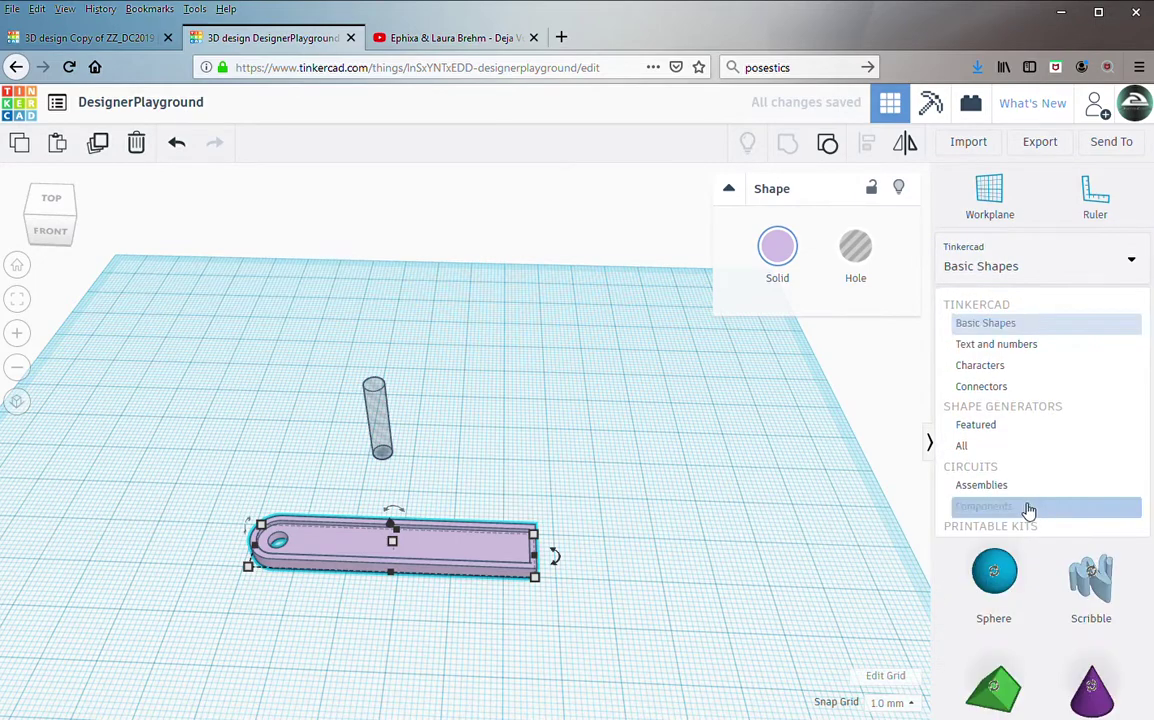
pyautogui.scroll(-3, 1050, 500)
pyautogui.moveTo(1108, 556); pyautogui.dragTo(630, 487)
# Step: Resize the text shape's footprint to 45 mm long and 6 mm deep, and change its wording to "subscribe"
pyautogui.click(331, 441)
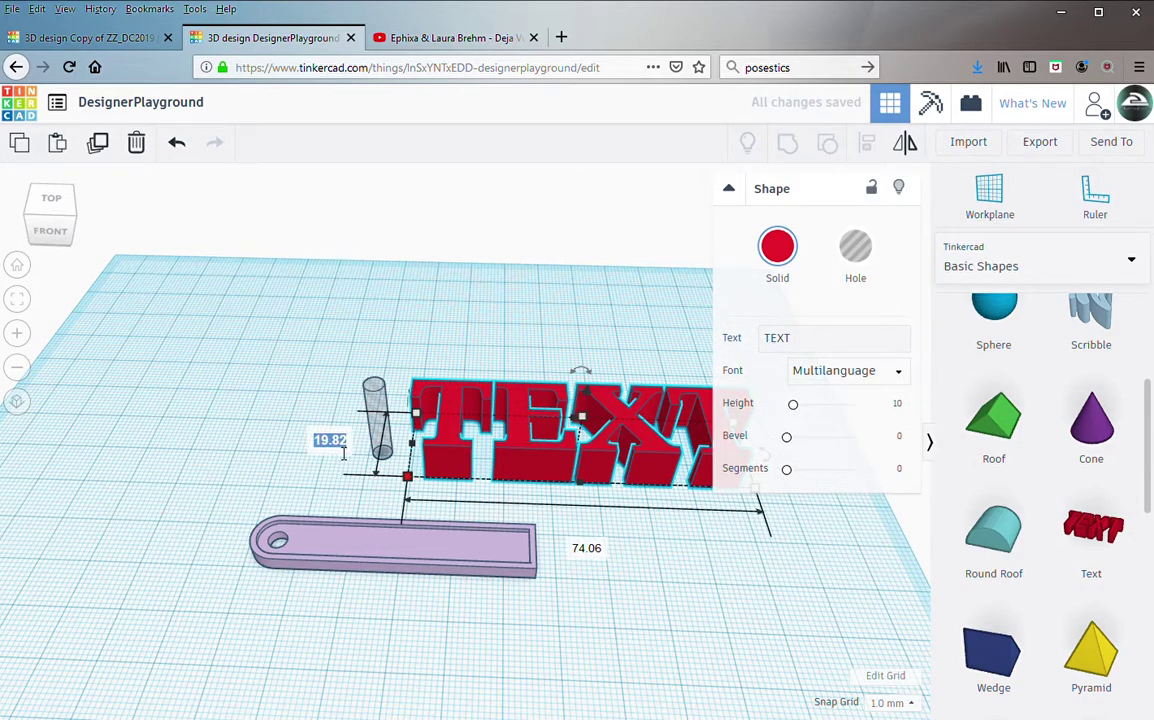
pyautogui.write('6')
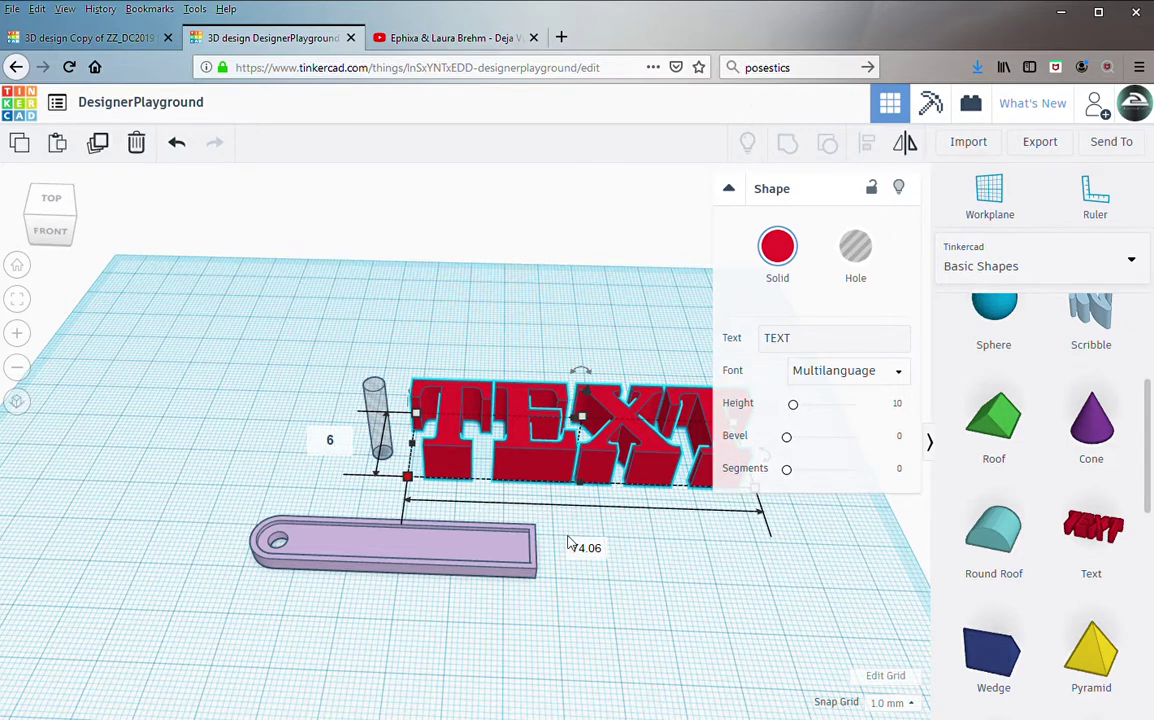
pyautogui.press('Tab')
pyautogui.write('45')
pyautogui.press('Return')
pyautogui.click(779, 338)
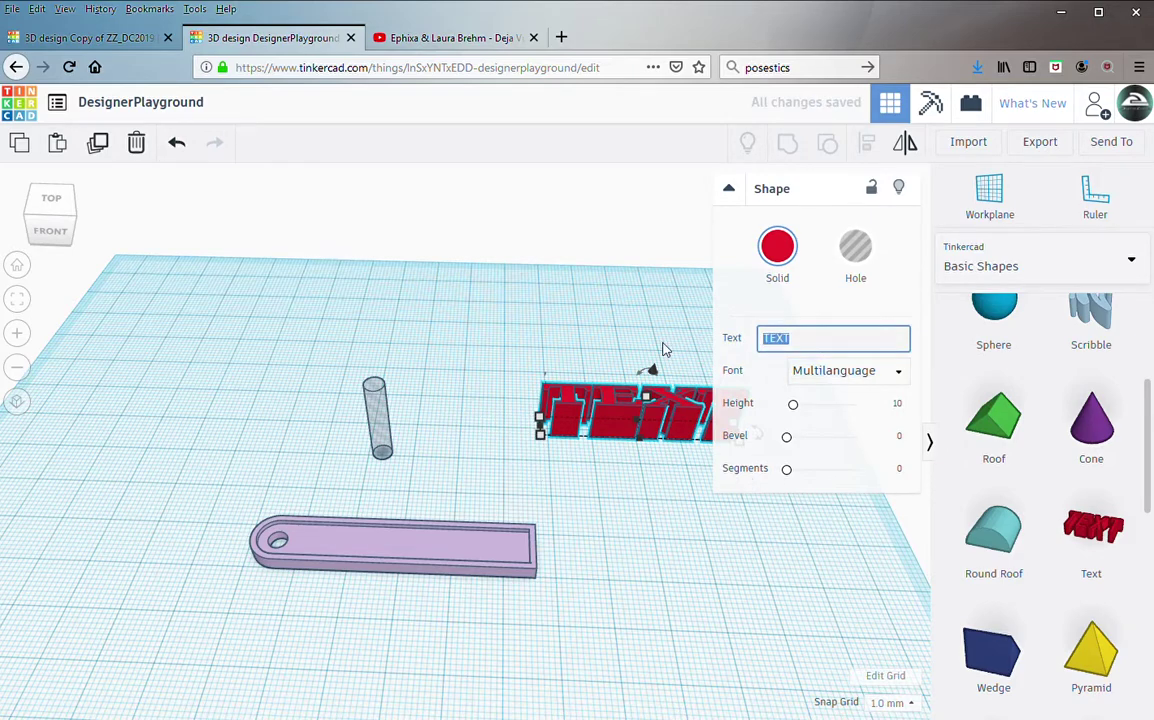
pyautogui.write('subscribe')
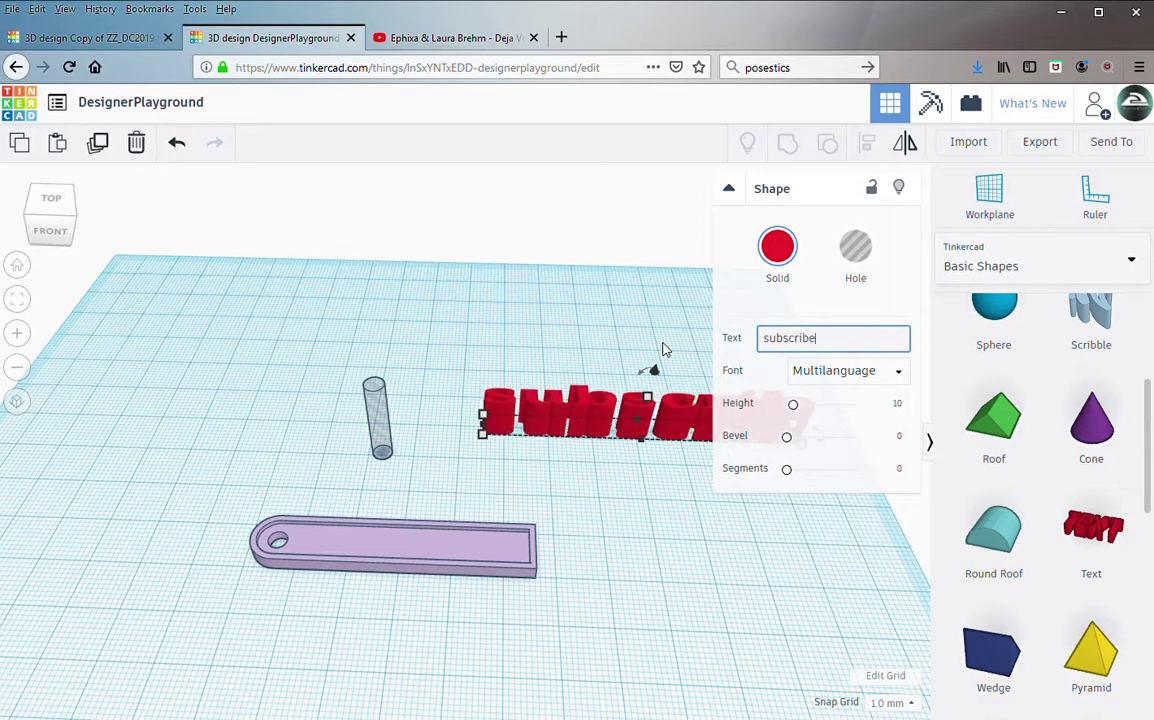
# Step: Change the colour of the "subscribe" text to the light orange preset
pyautogui.press('Return')
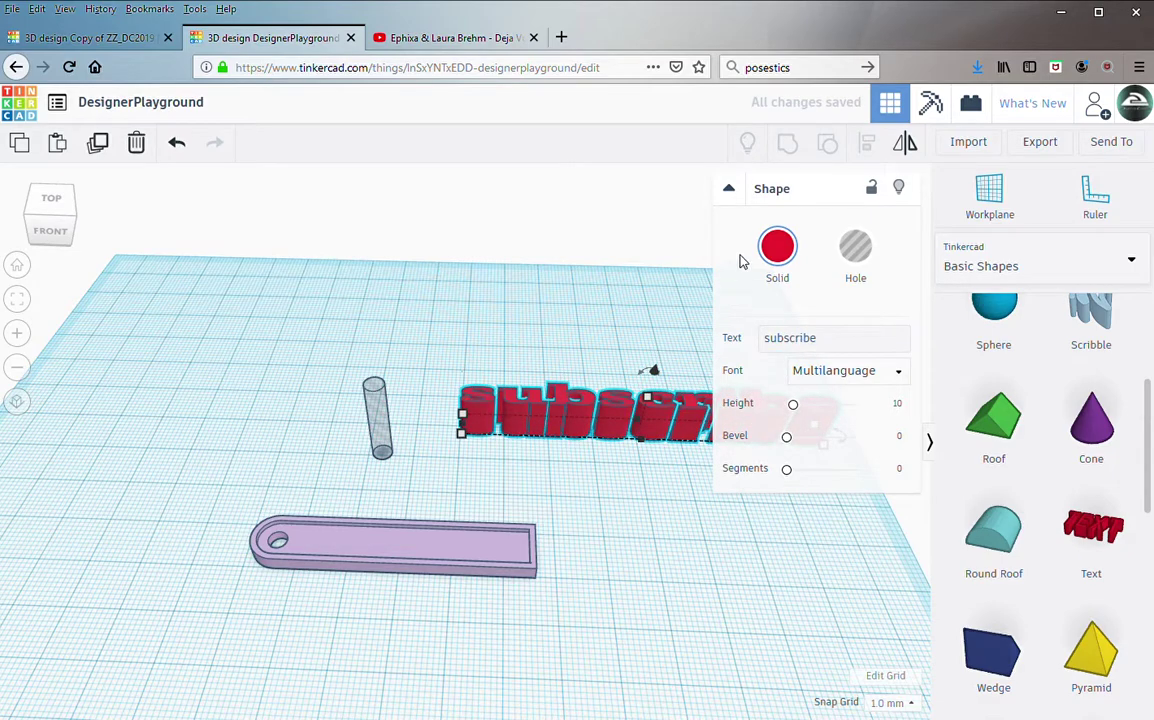
pyautogui.click(777, 246)
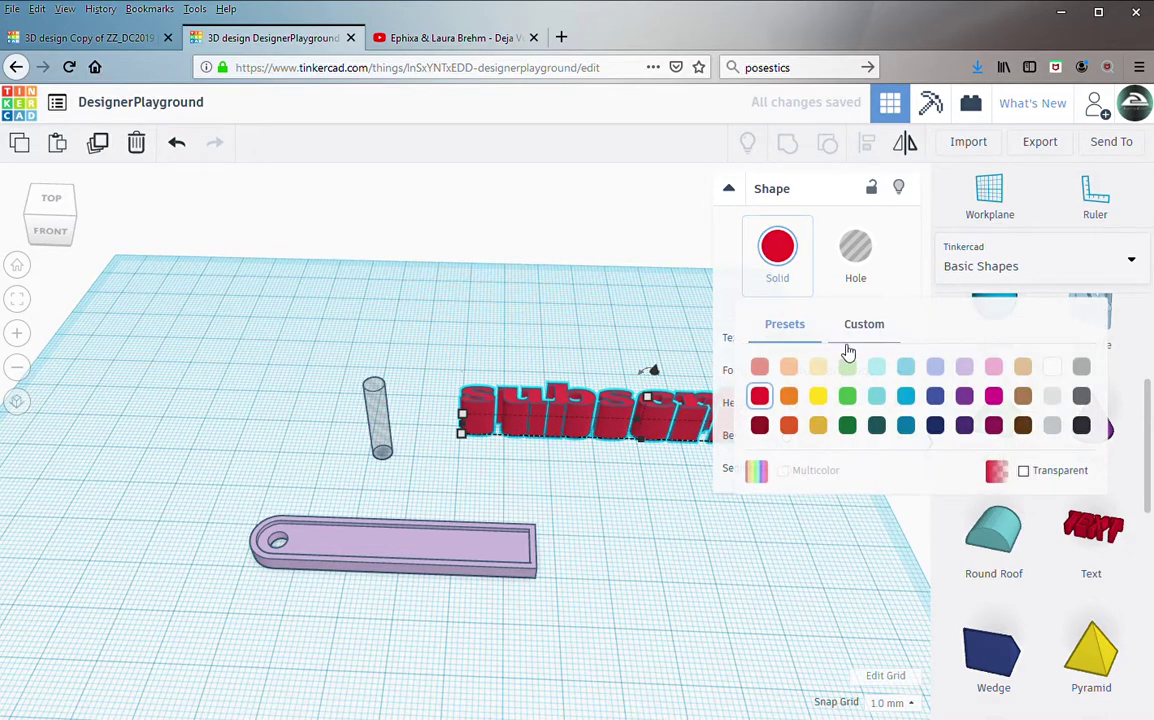
pyautogui.click(786, 368)
# Step: Resize the "subscribe" text to 3 mm high and 43 mm long, and place it in the purple bar's recess
pyautogui.moveTo(685, 558); pyautogui.dragTo(447, 537, button='middle')
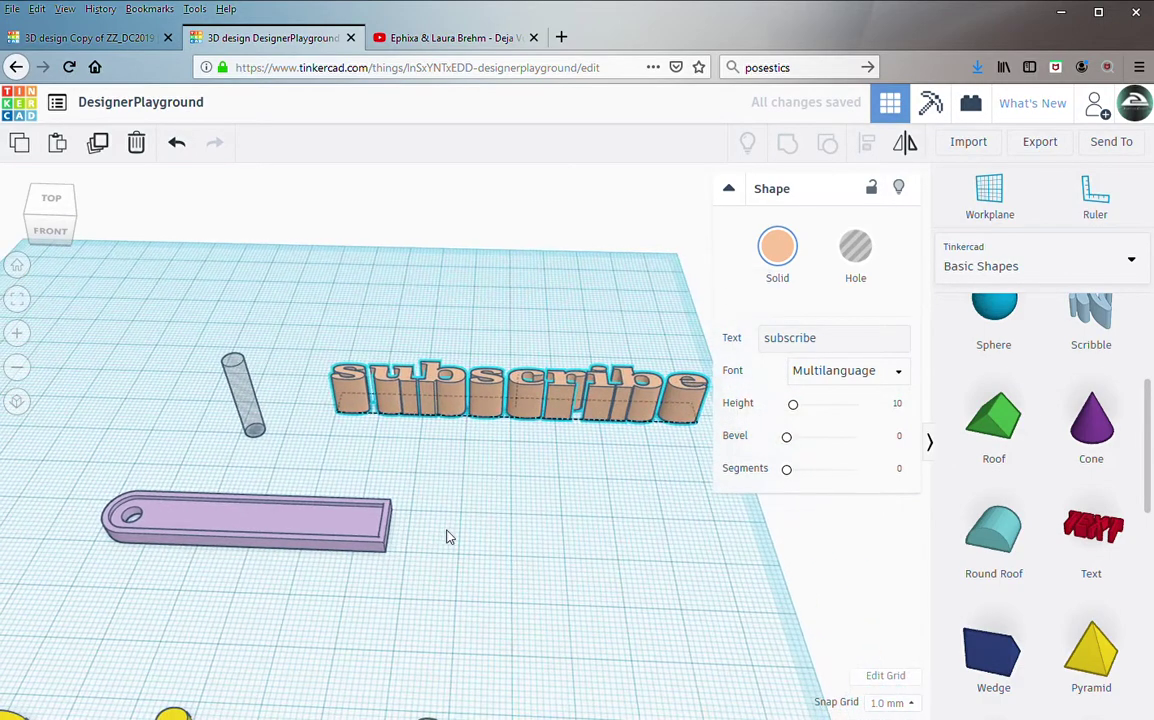
pyautogui.click(597, 390)
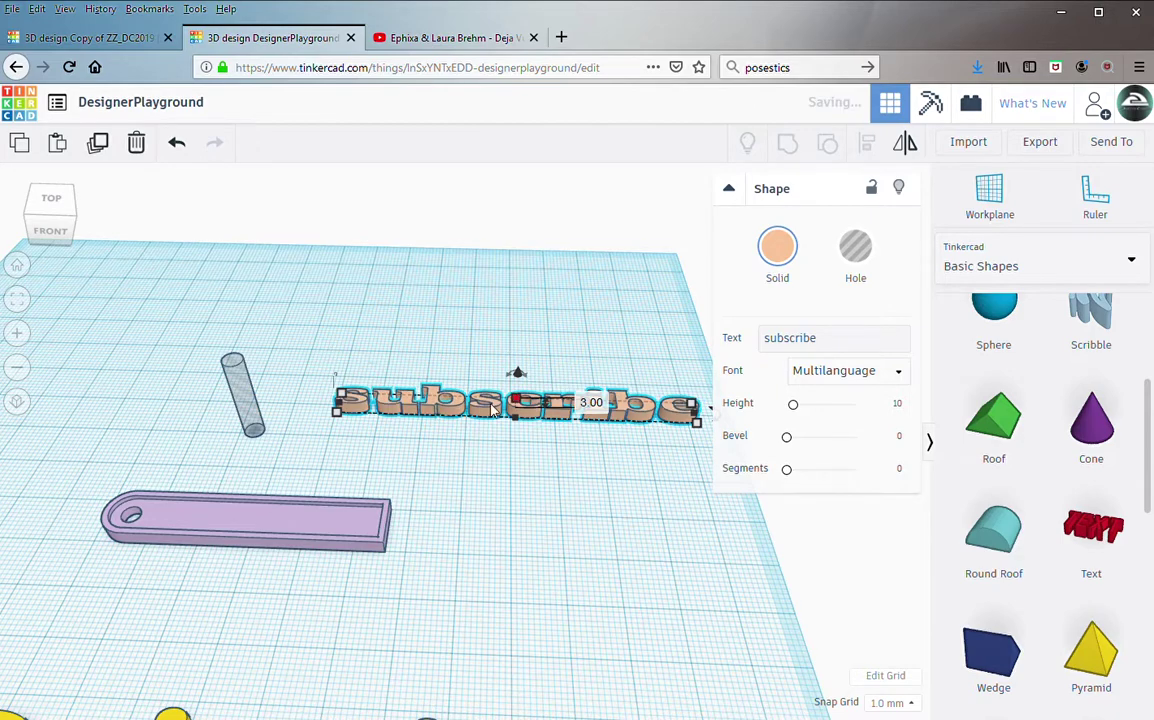
pyautogui.moveTo(418, 368); pyautogui.dragTo(264, 554)
pyautogui.moveTo(567, 537); pyautogui.dragTo(383, 530)
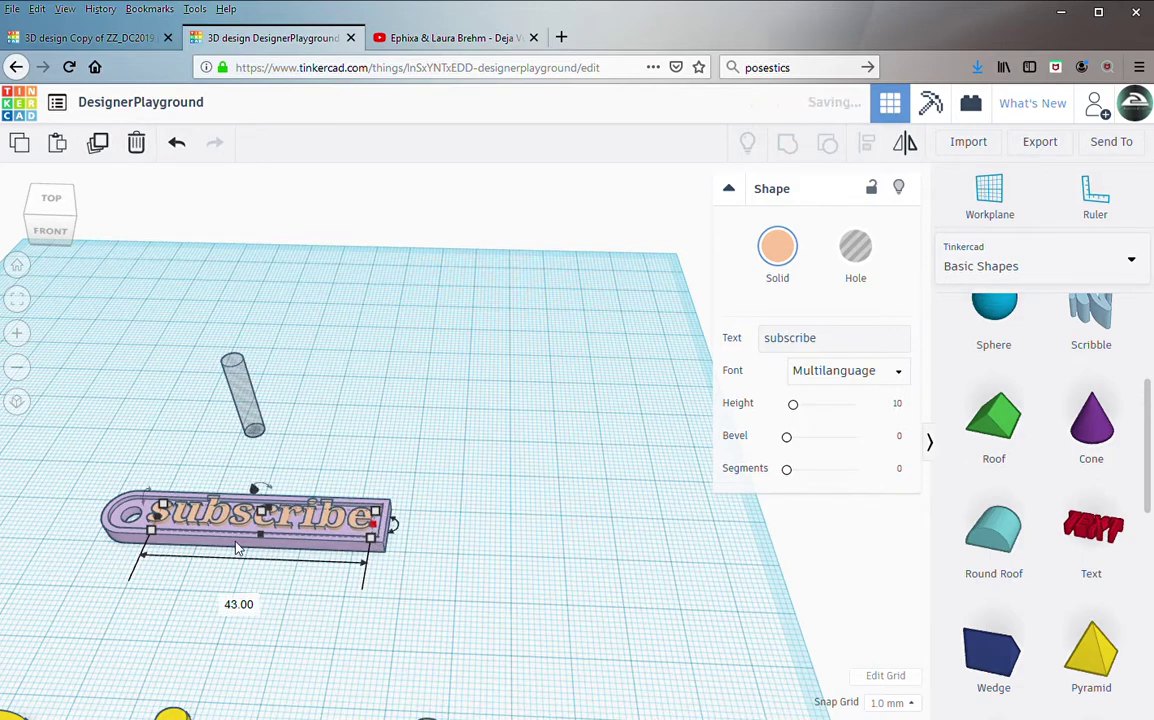
# Step: Align the text to the middle of the bar's width and nudge it along the recess between the hole and the square end
pyautogui.moveTo(247, 610); pyautogui.dragTo(389, 667, button='right')
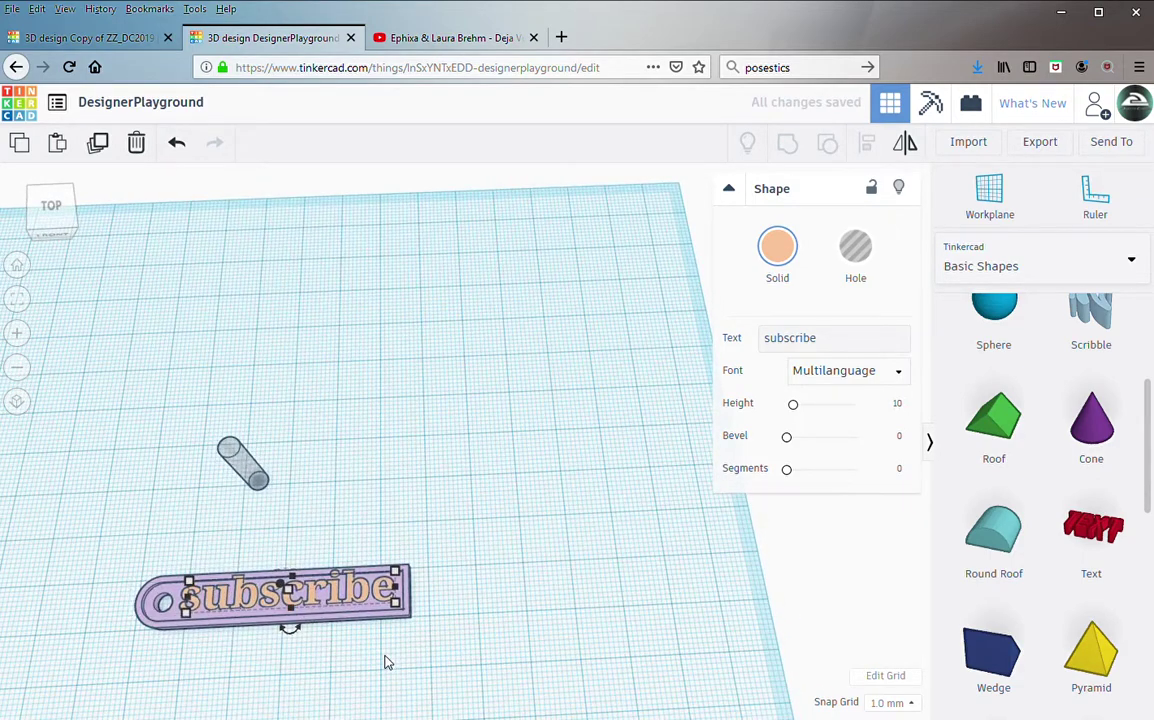
pyautogui.hotkey('ctrl', 'a')
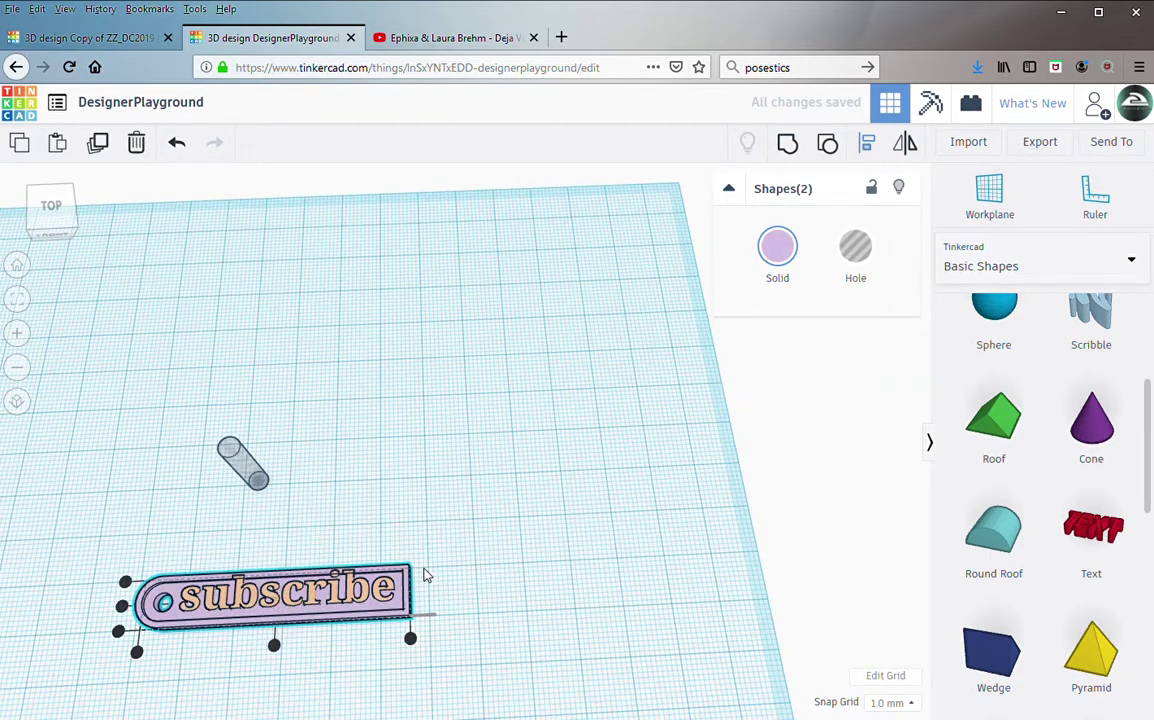
pyautogui.click(122, 608)
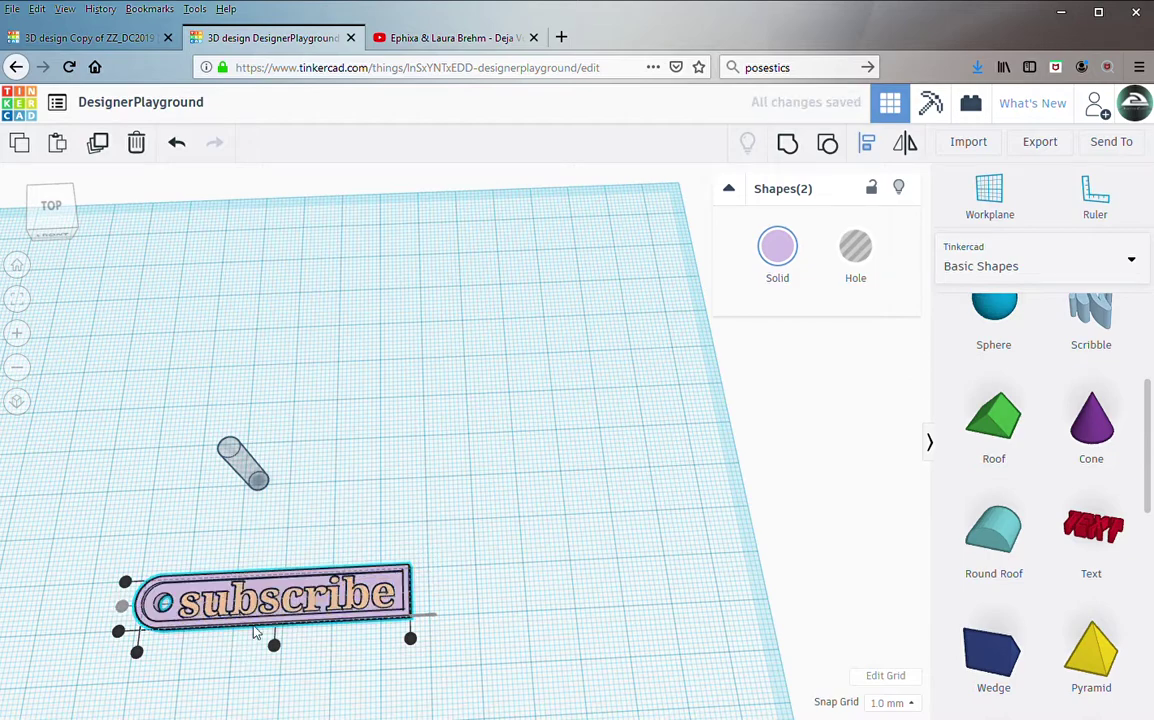
pyautogui.moveTo(249, 645); pyautogui.dragTo(270, 664, button='right')
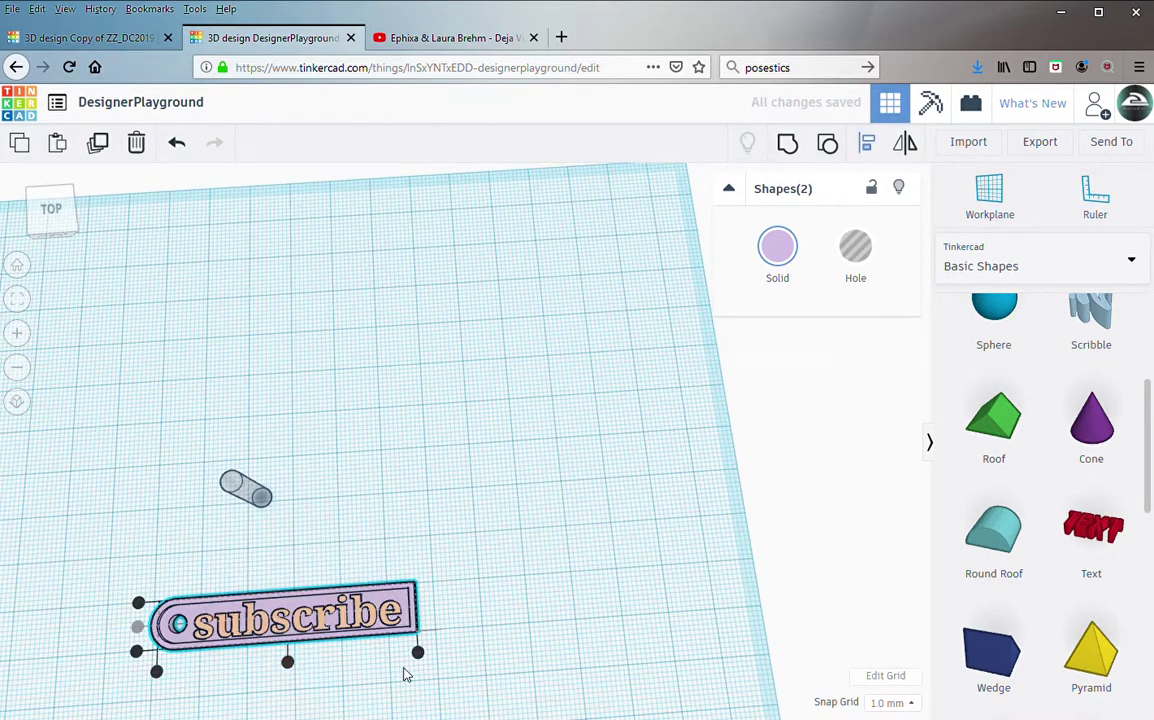
pyautogui.click(446, 611)
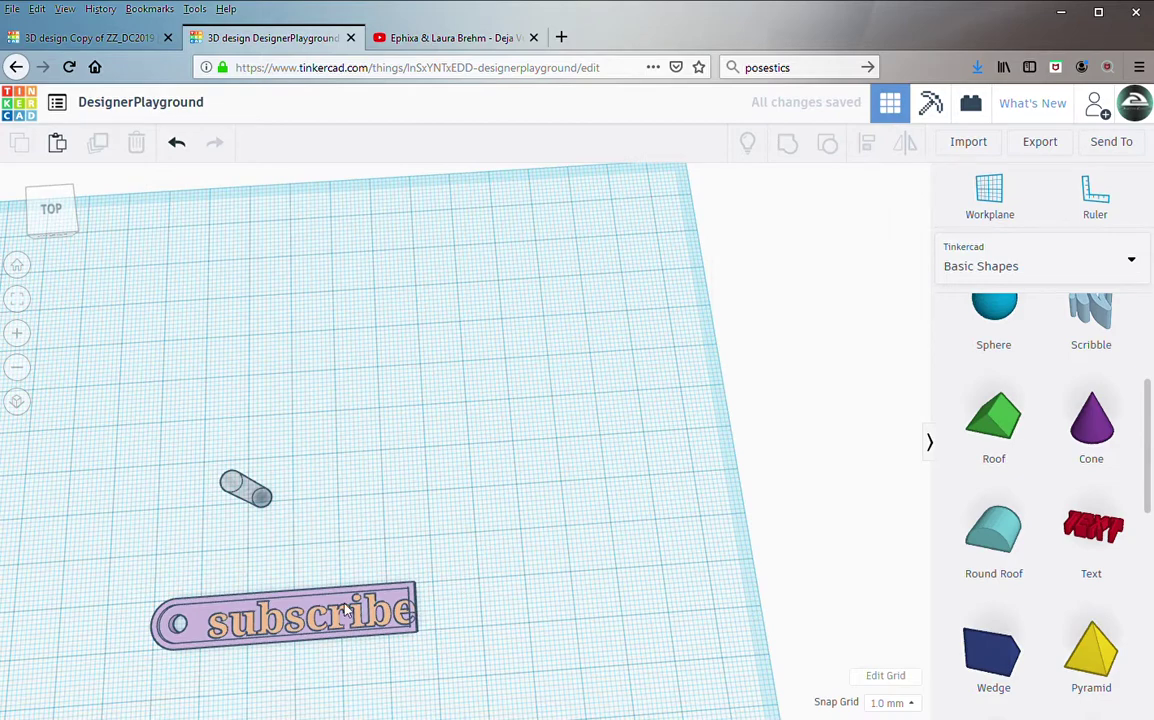
pyautogui.click(349, 636)
pyautogui.press('Left')
pyautogui.press('Left')
pyautogui.press('Left')
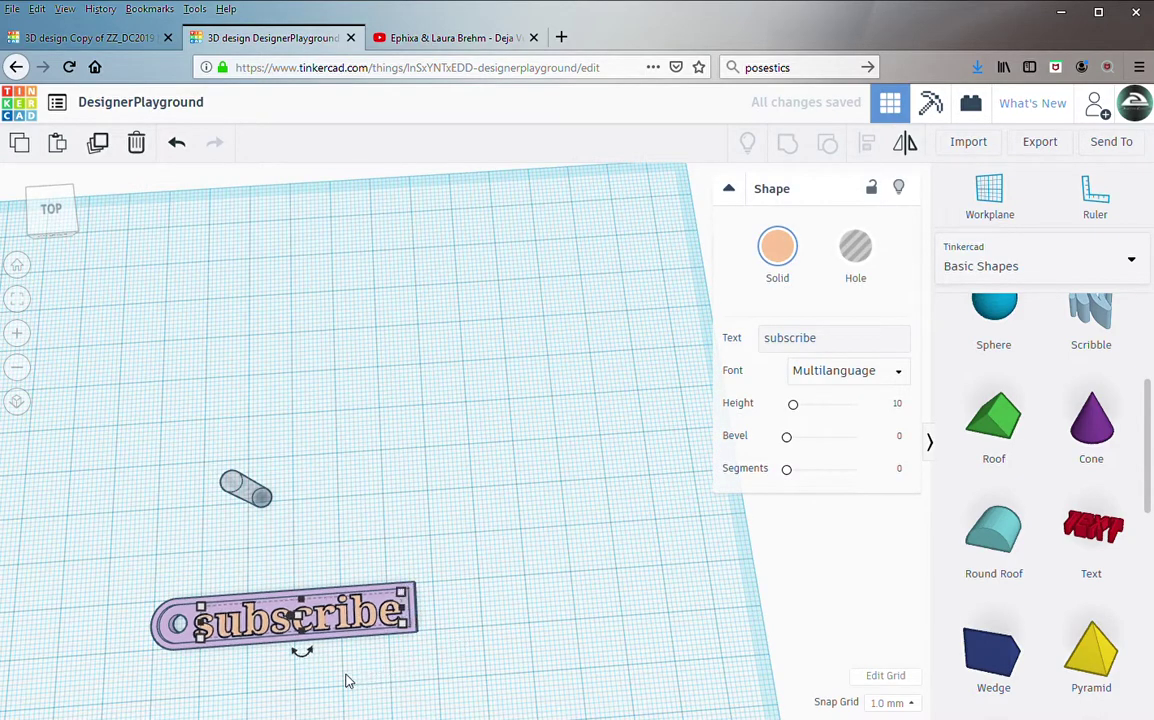
pyautogui.click(361, 652)
# Step: Group the "subscribe" text with the recessed bar into a single purple shape
pyautogui.moveTo(302, 692); pyautogui.dragTo(342, 640, button='middle')
pyautogui.scroll(3, 342, 640)
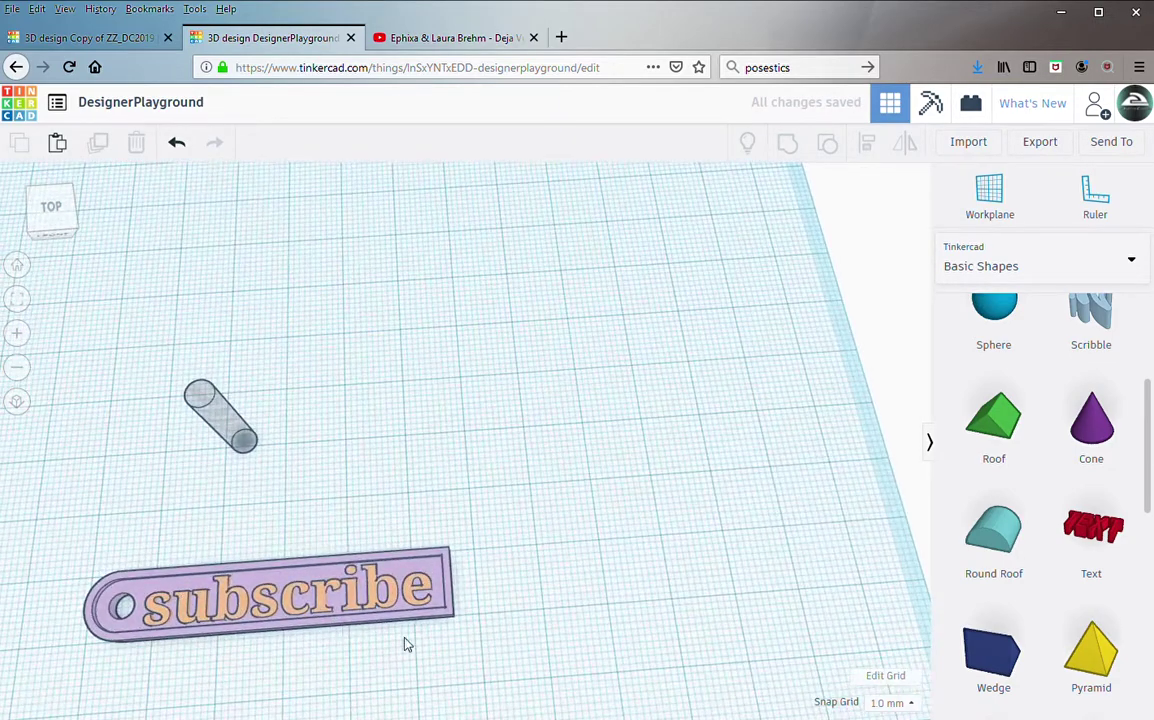
pyautogui.moveTo(332, 577); pyautogui.dragTo(302, 518)
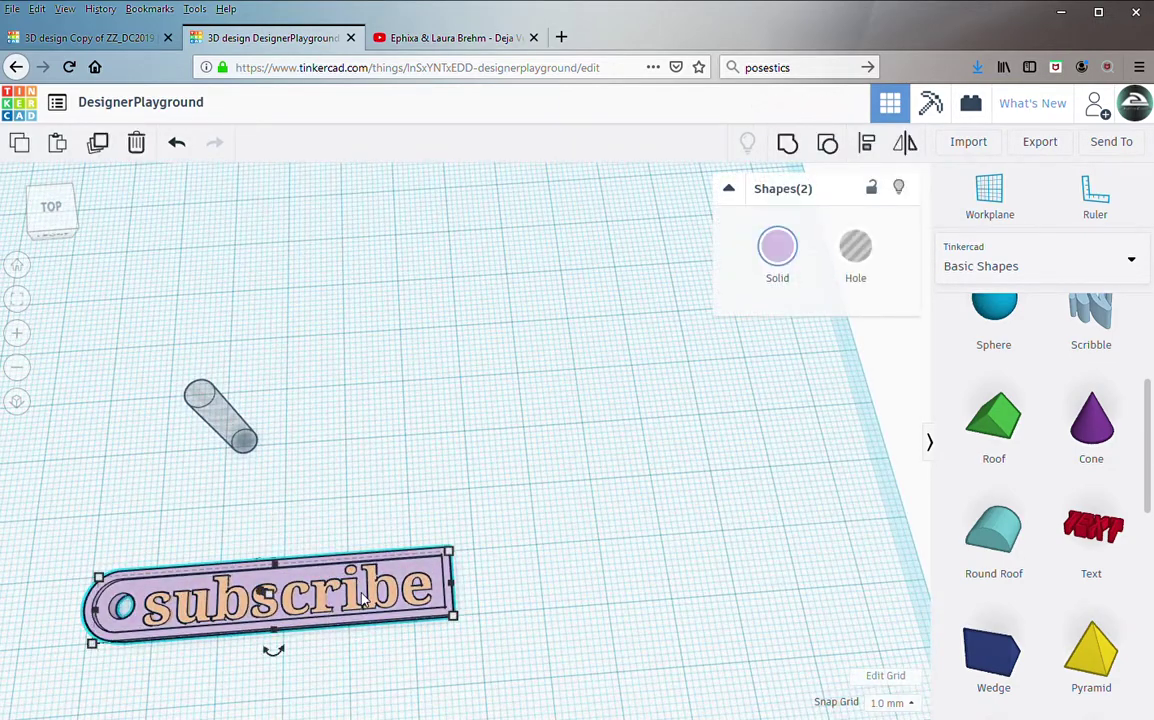
pyautogui.hotkey('ctrl', 'g')
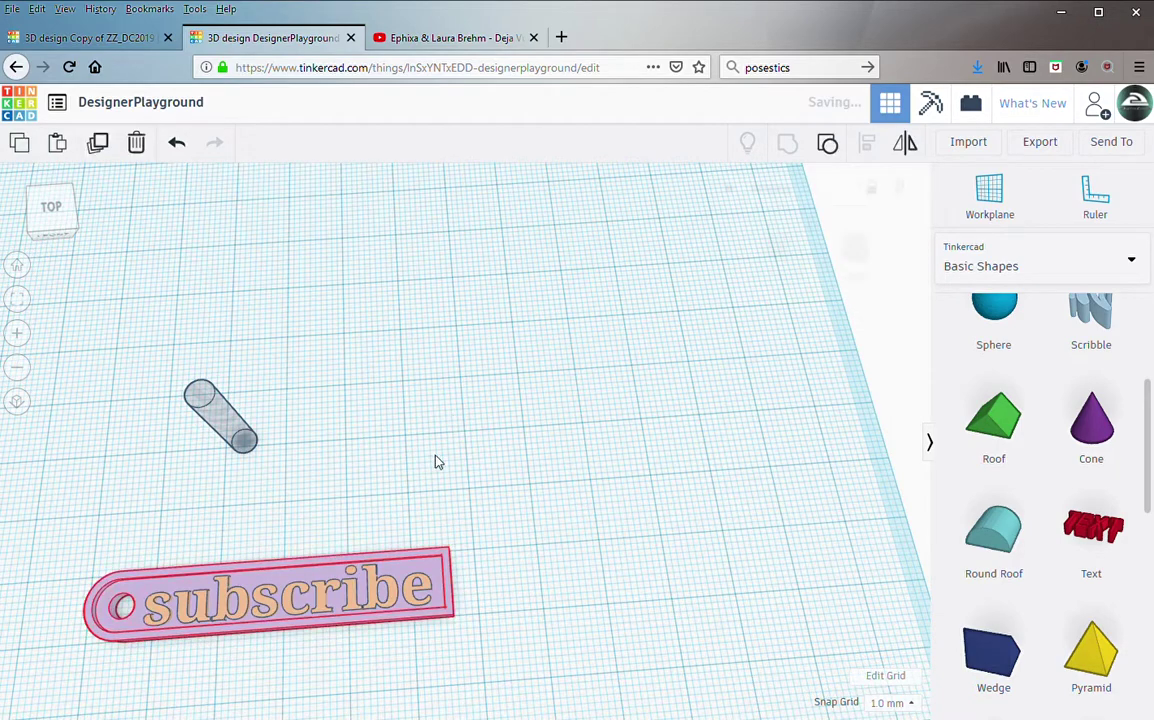
# Step: Place a Heart from the Basic Shapes on the workplane beside the subscribe tag and set its height to 3 mm
pyautogui.scroll(-4, 1045, 438)
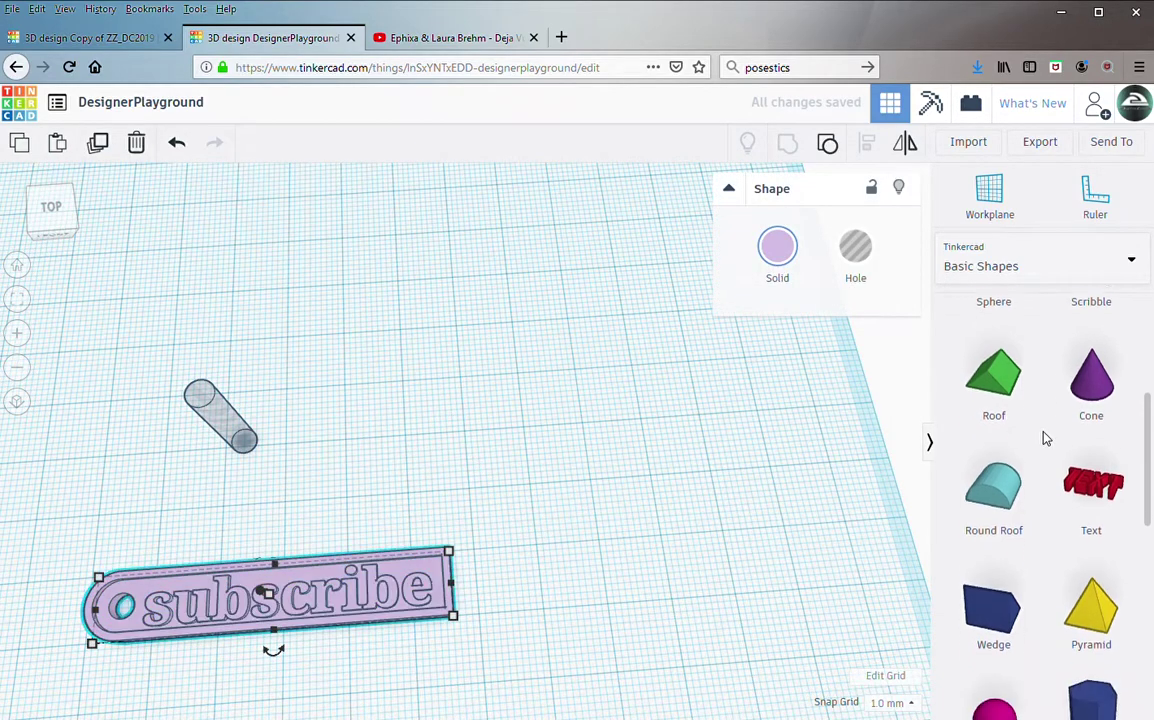
pyautogui.scroll(-3, 1110, 520)
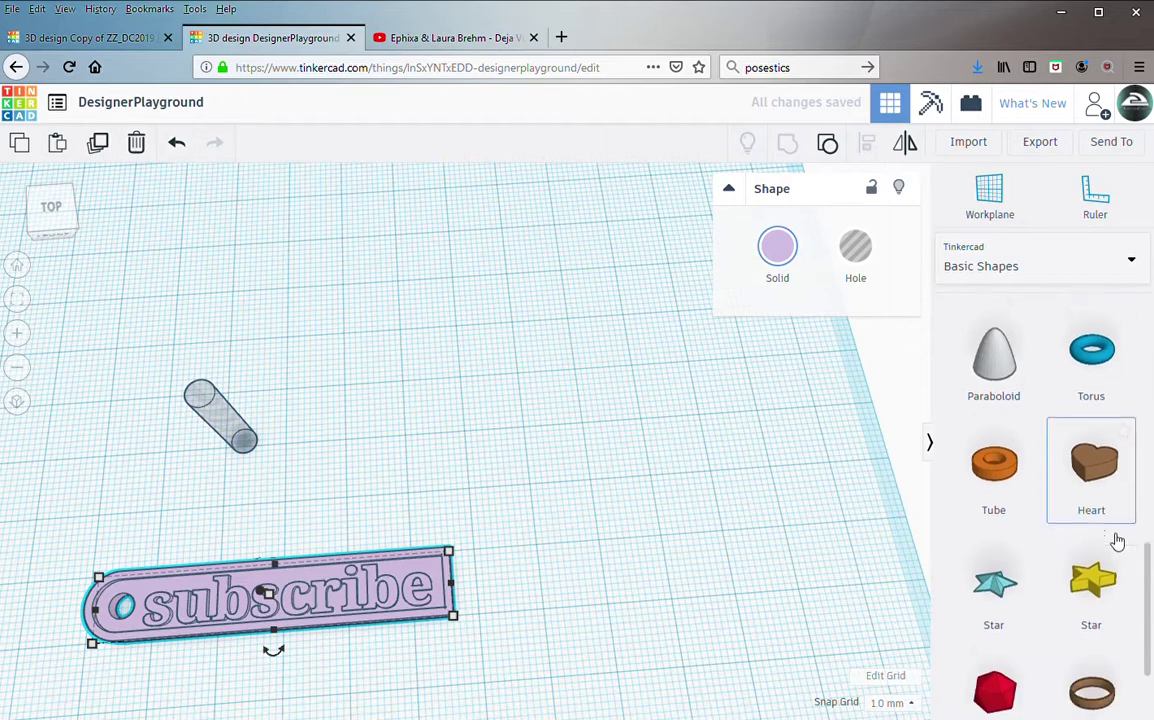
pyautogui.moveTo(1092, 412); pyautogui.dragTo(554, 425)
pyautogui.moveTo(595, 557); pyautogui.dragTo(670, 380, button='right')
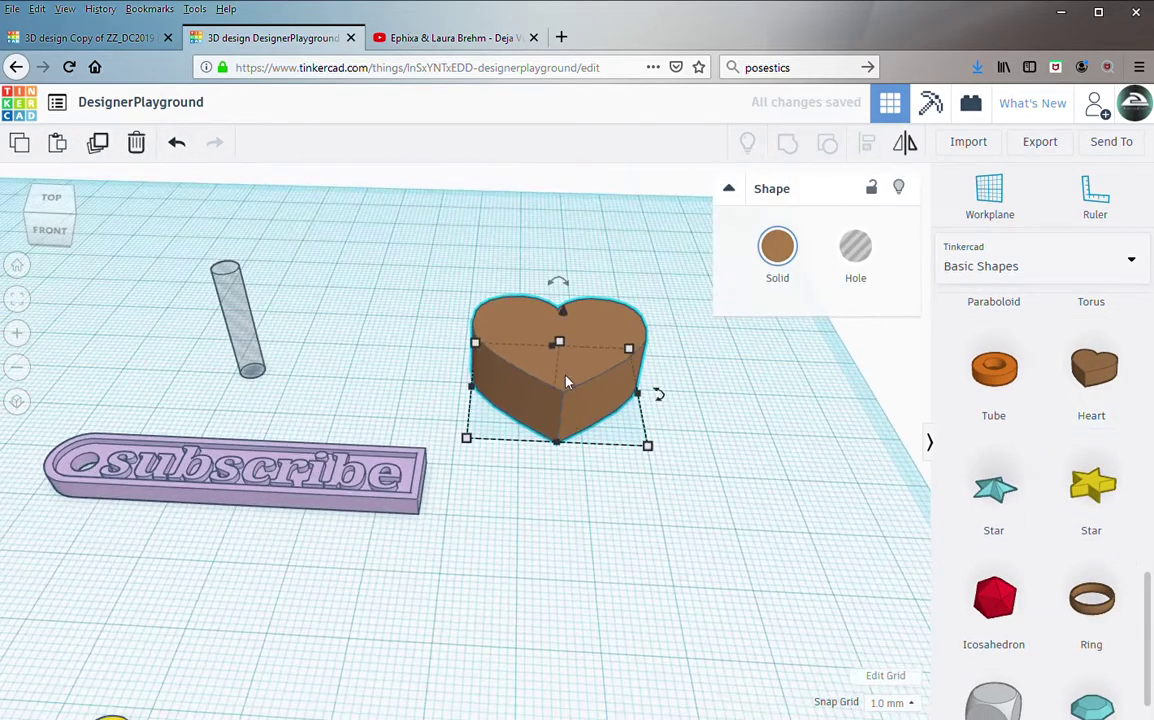
pyautogui.click(643, 368)
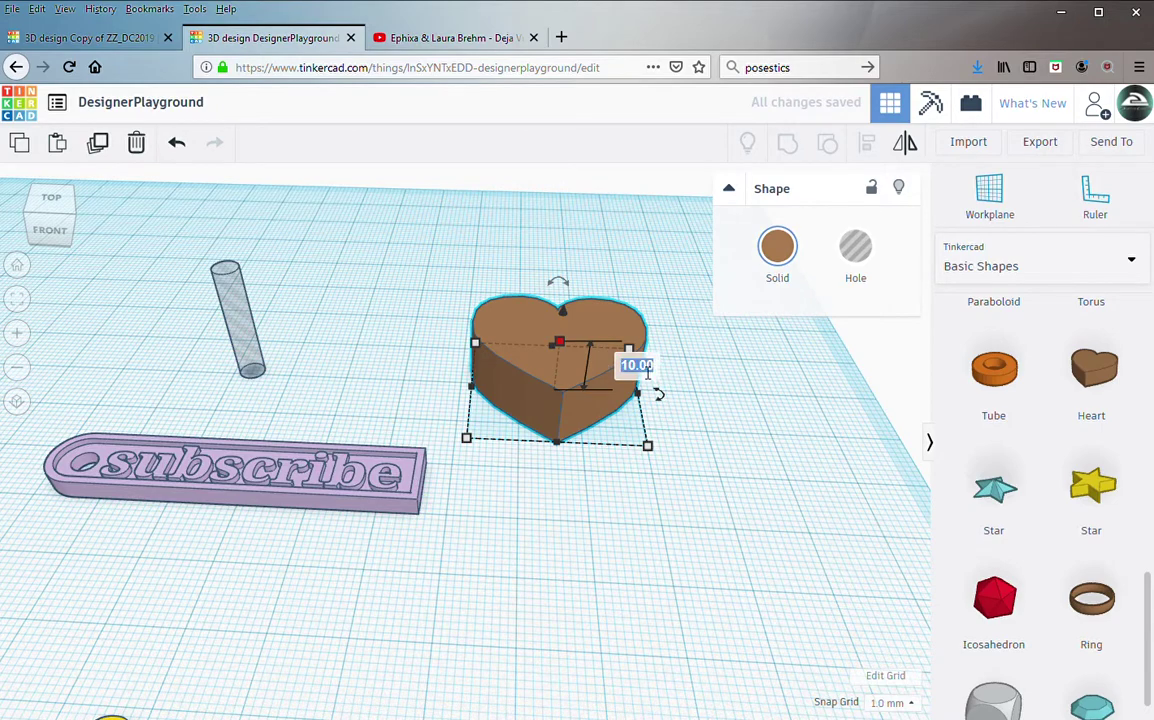
pyautogui.write('3')
pyautogui.press('Return')
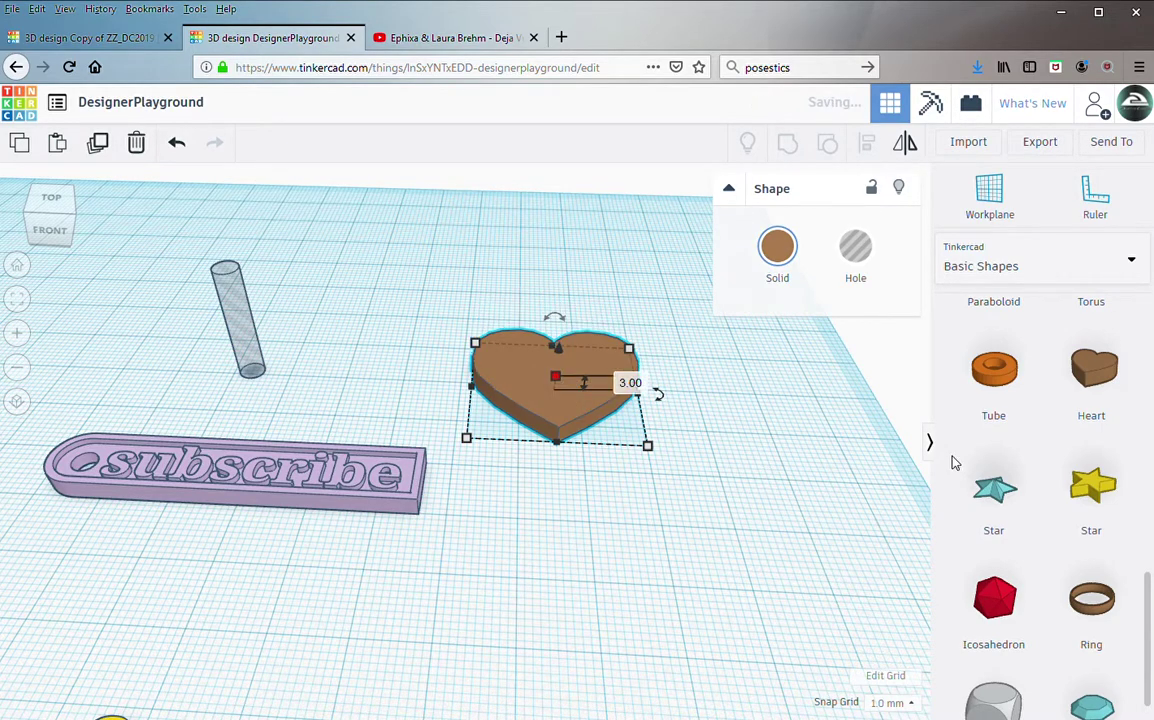
# Step: Place a Round Roof in front of the heart and rotate it 90° so it stands on its half-round end
pyautogui.scroll(1, 1027, 452)
pyautogui.scroll(5, 1030, 453)
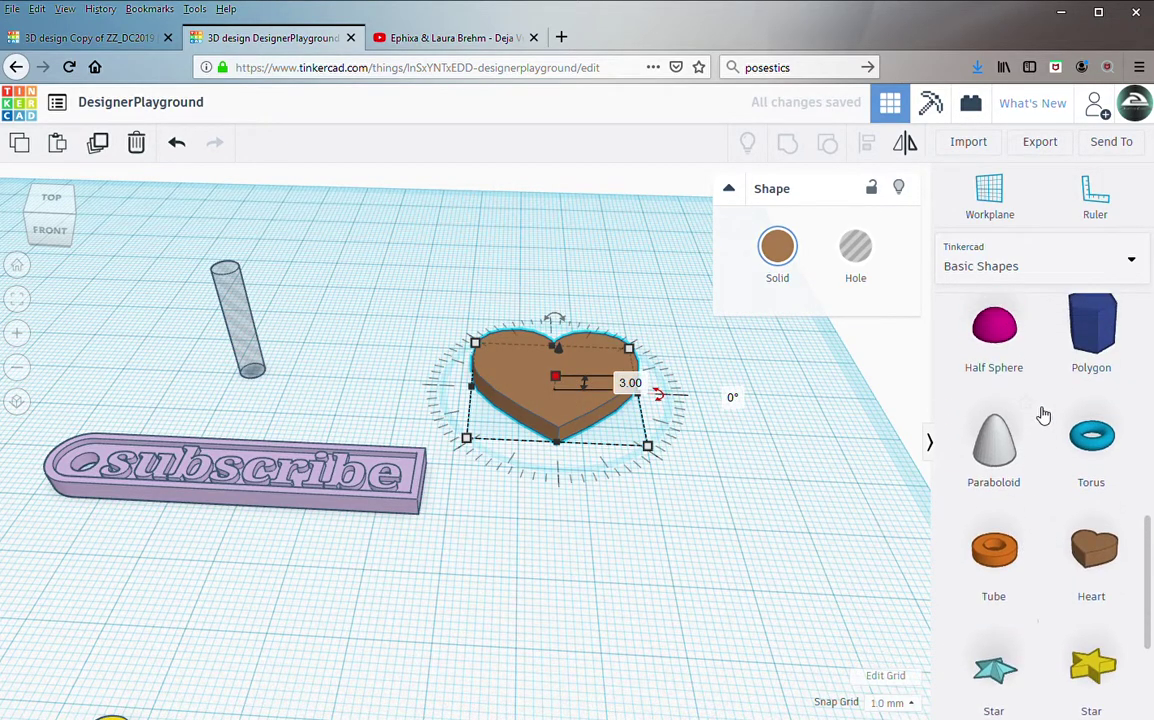
pyautogui.moveTo(1000, 515); pyautogui.dragTo(596, 562)
pyautogui.moveTo(703, 582); pyautogui.dragTo(302, 493, button='right')
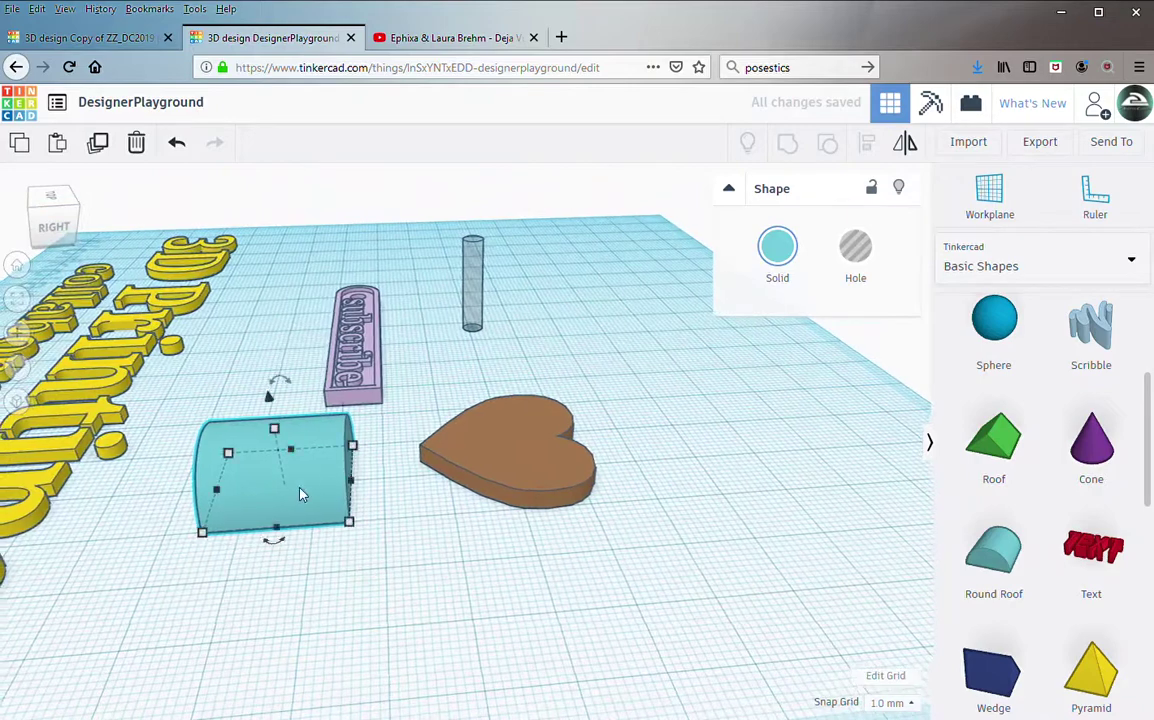
pyautogui.moveTo(285, 381); pyautogui.dragTo(344, 432)
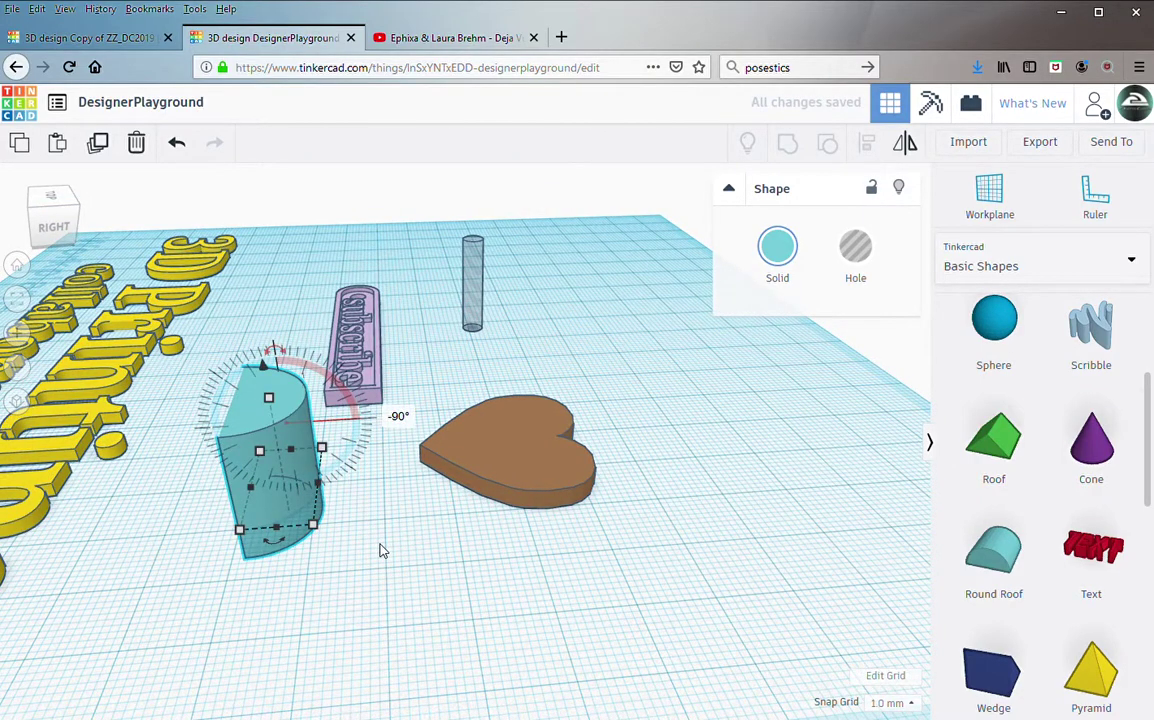
# Step: Set the standing round roof's height to 5 mm and move it behind the heart's notch
pyautogui.moveTo(270, 398)
pyautogui.click(355, 457)
pyautogui.write('5')
pyautogui.press('Return')
pyautogui.moveTo(276, 602); pyautogui.dragTo(578, 554, button='right')
pyautogui.moveTo(578, 554); pyautogui.dragTo(549, 346)
pyautogui.moveTo(549, 346); pyautogui.dragTo(581, 505, button='right')
pyautogui.moveTo(640, 465); pyautogui.dragTo(496, 426, button='right')
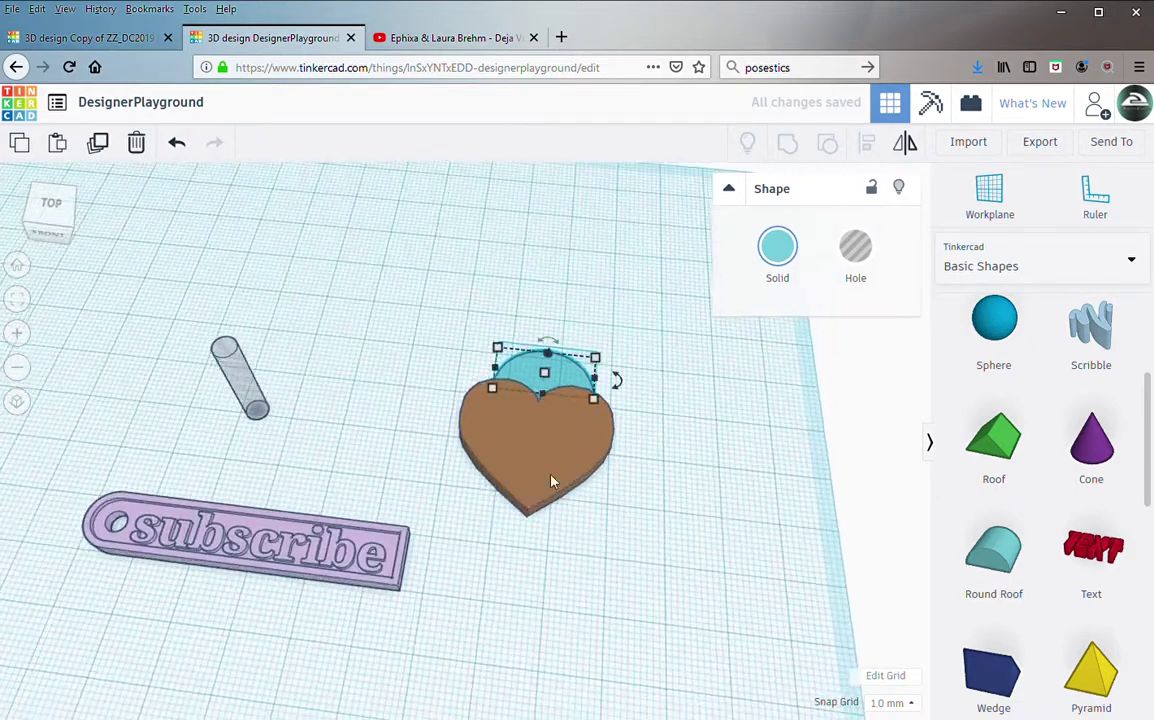
# Step: Align the round roof with the heart's centreline and rear edge, and shift it backward so its arc overhangs the notch
pyautogui.keyDown('shift'); pyautogui.click(541, 472); pyautogui.keyUp('shift')
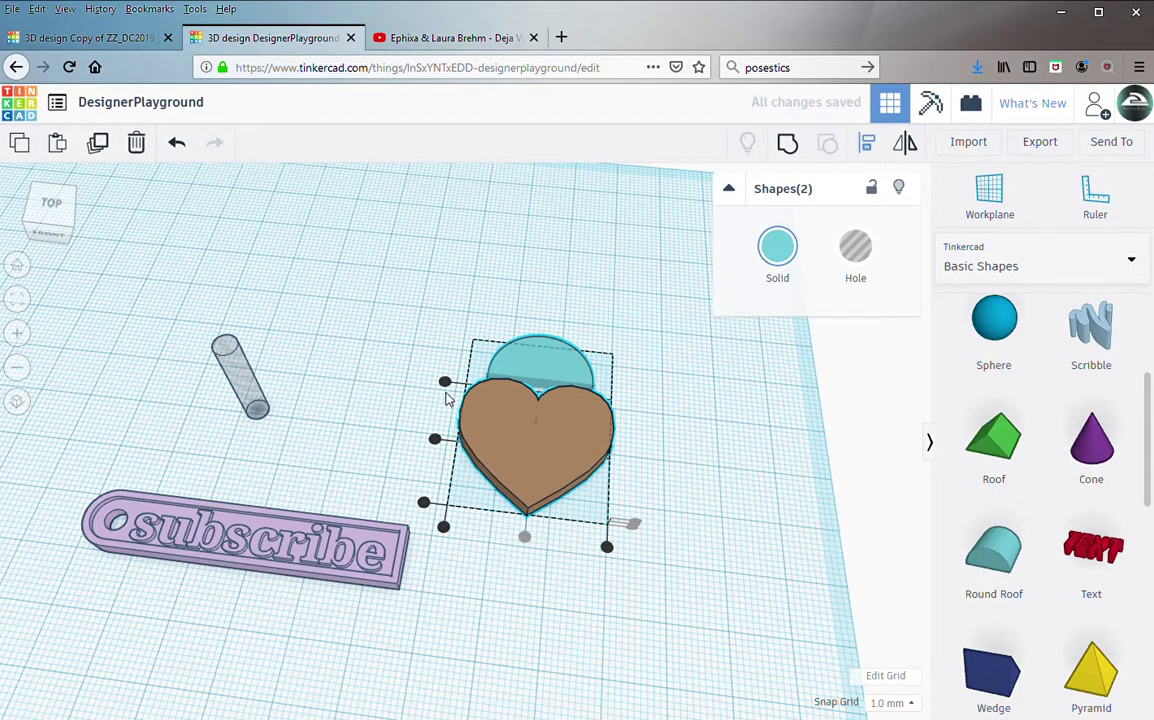
pyautogui.moveTo(446, 388); pyautogui.dragTo(403, 351)
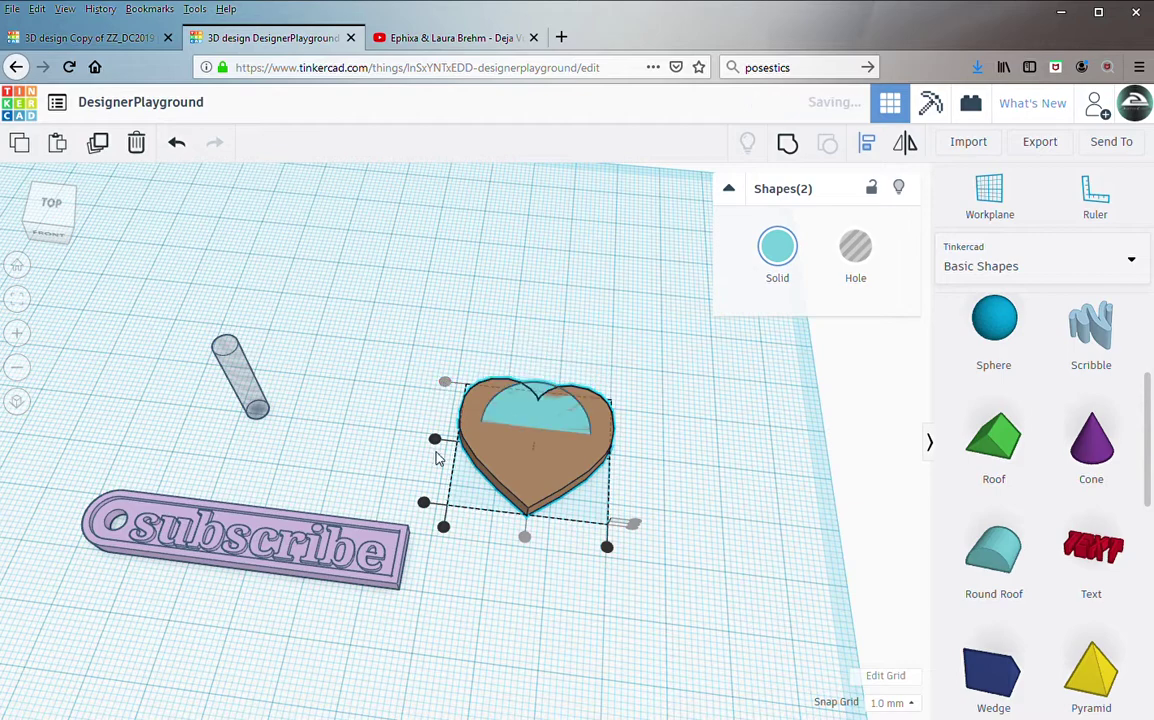
pyautogui.click(358, 391)
pyautogui.click(540, 391)
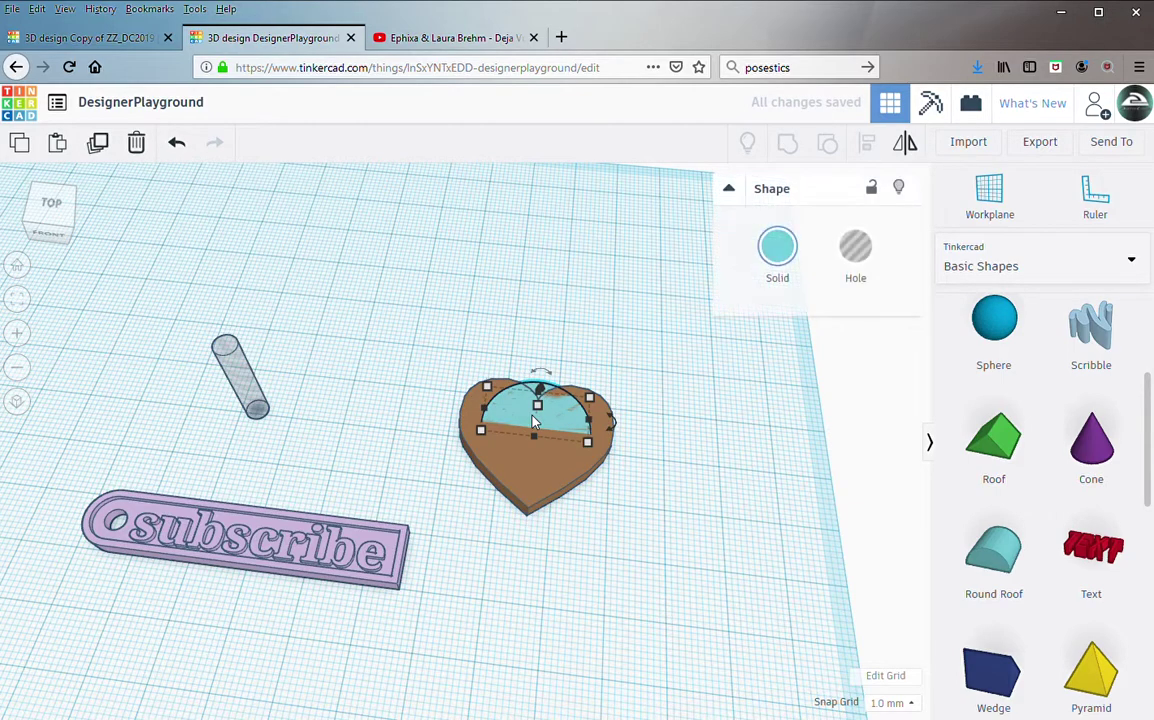
pyautogui.press('Up')
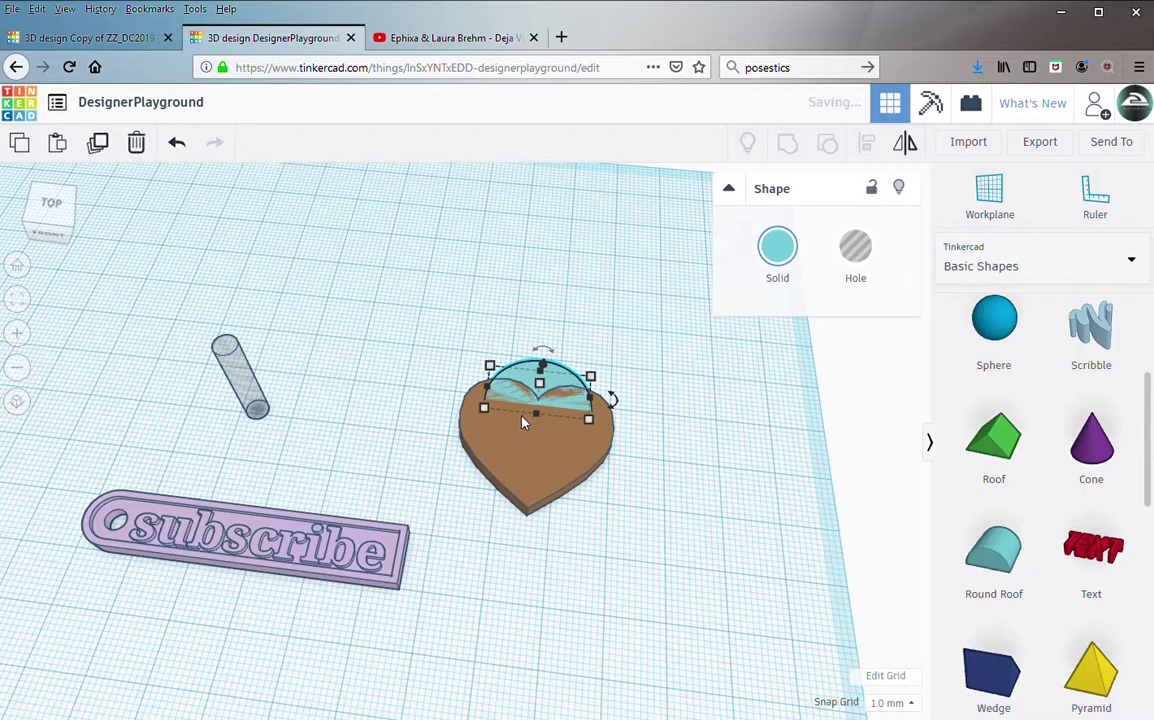
# Step: Narrow the round roof evenly from both sides to 12 mm wide and set its depth to 6 mm
pyautogui.moveTo(489, 366); pyautogui.dragTo(509, 385)
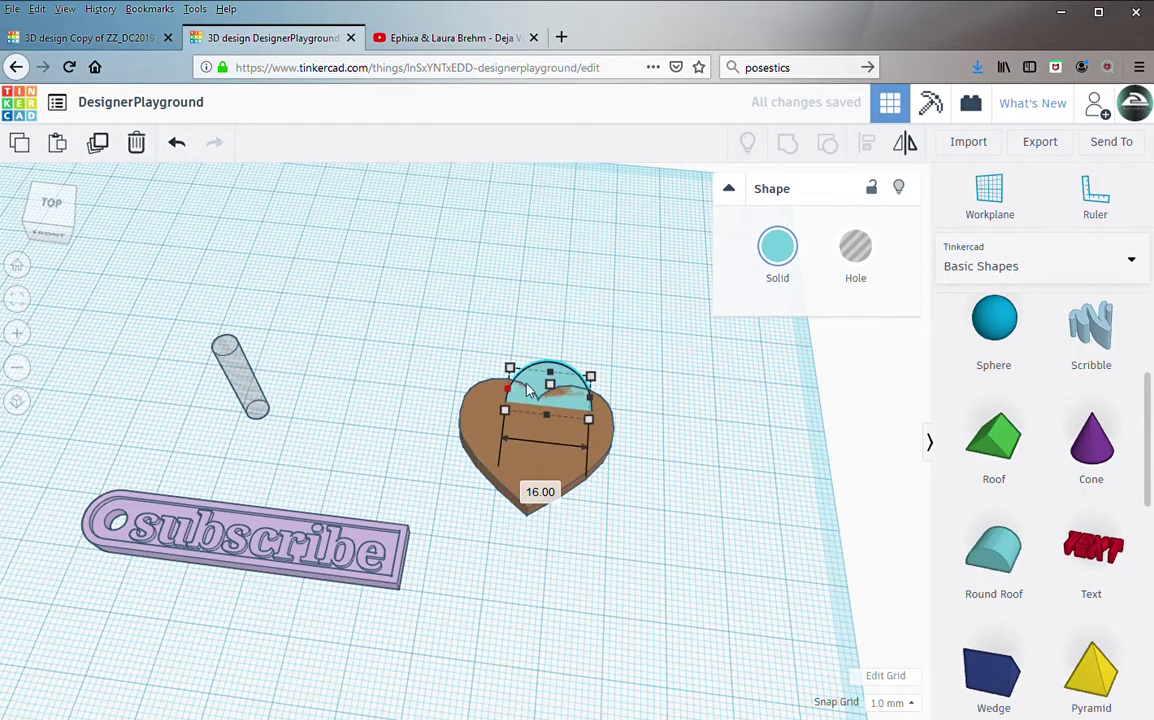
pyautogui.moveTo(594, 401); pyautogui.dragTo(576, 403)
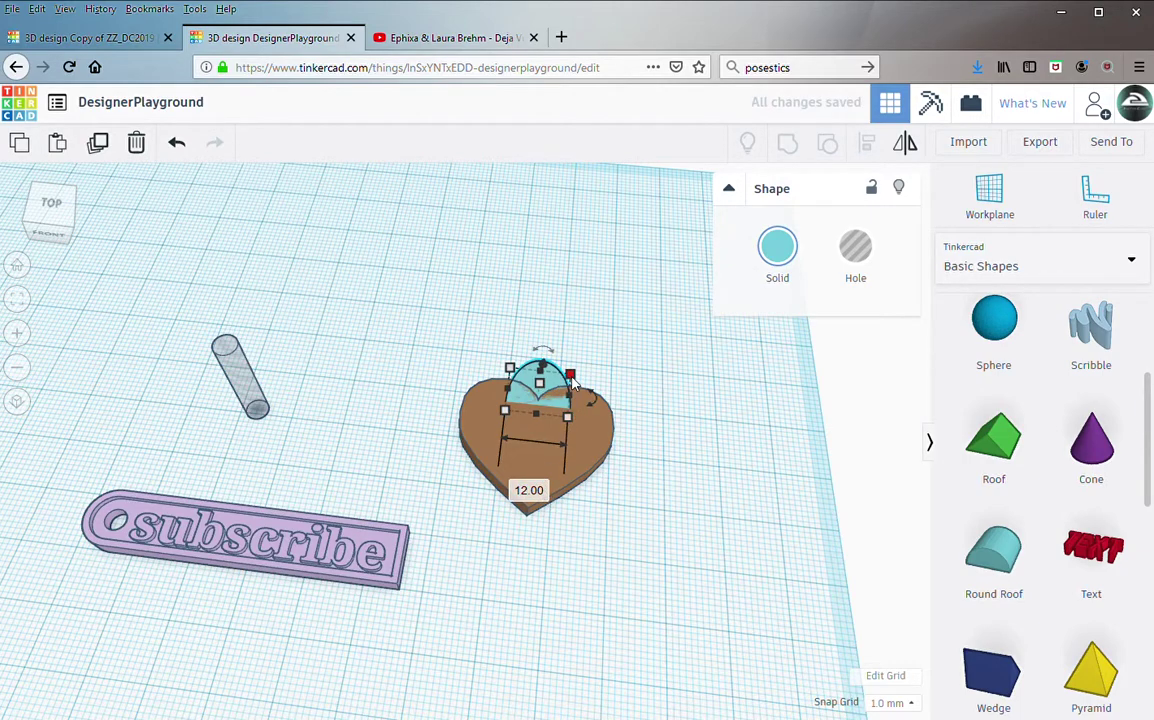
pyautogui.click(656, 405)
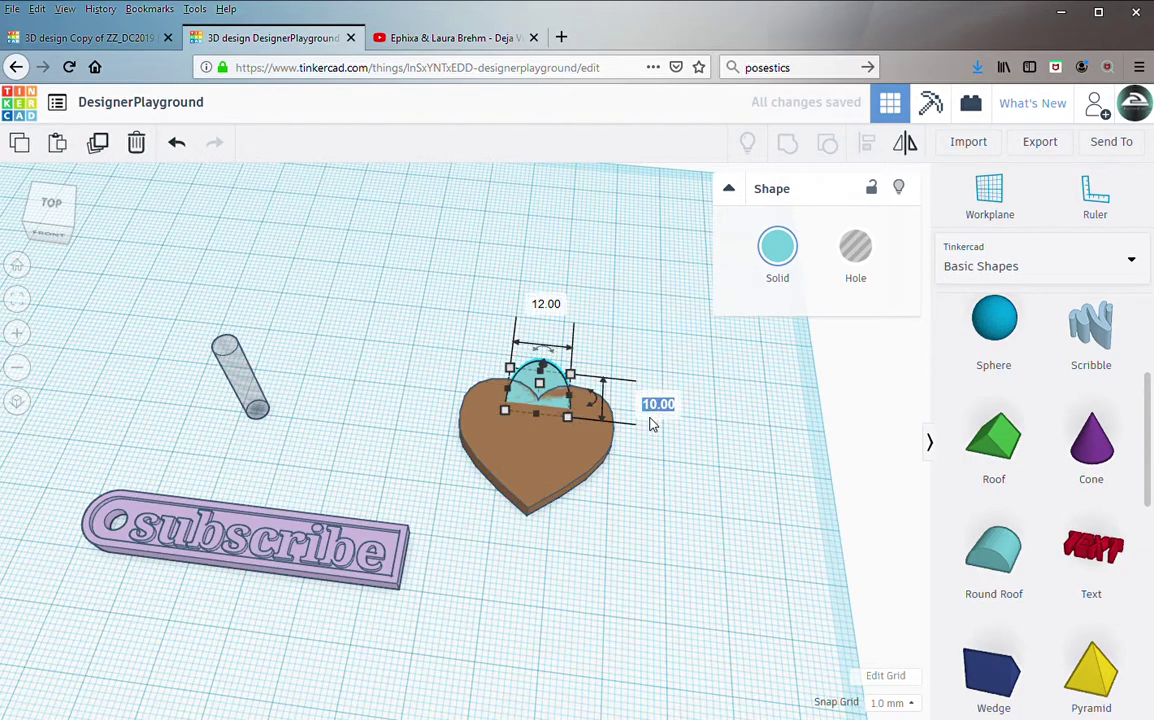
pyautogui.write('6')
pyautogui.press('Return')
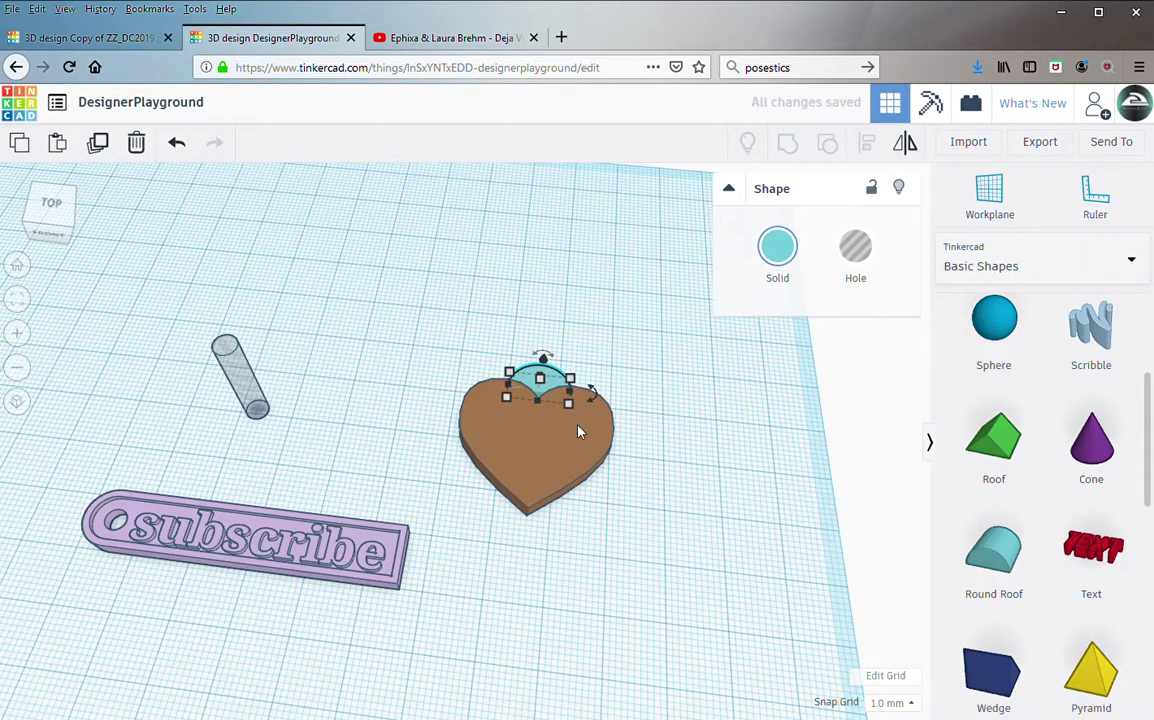
# Step: Copy the half-round piece and make the copy a hole 10 mm wide, 4 mm deep and 18 mm tall
pyautogui.click(688, 455)
pyautogui.hotkey('ctrl', 'v')
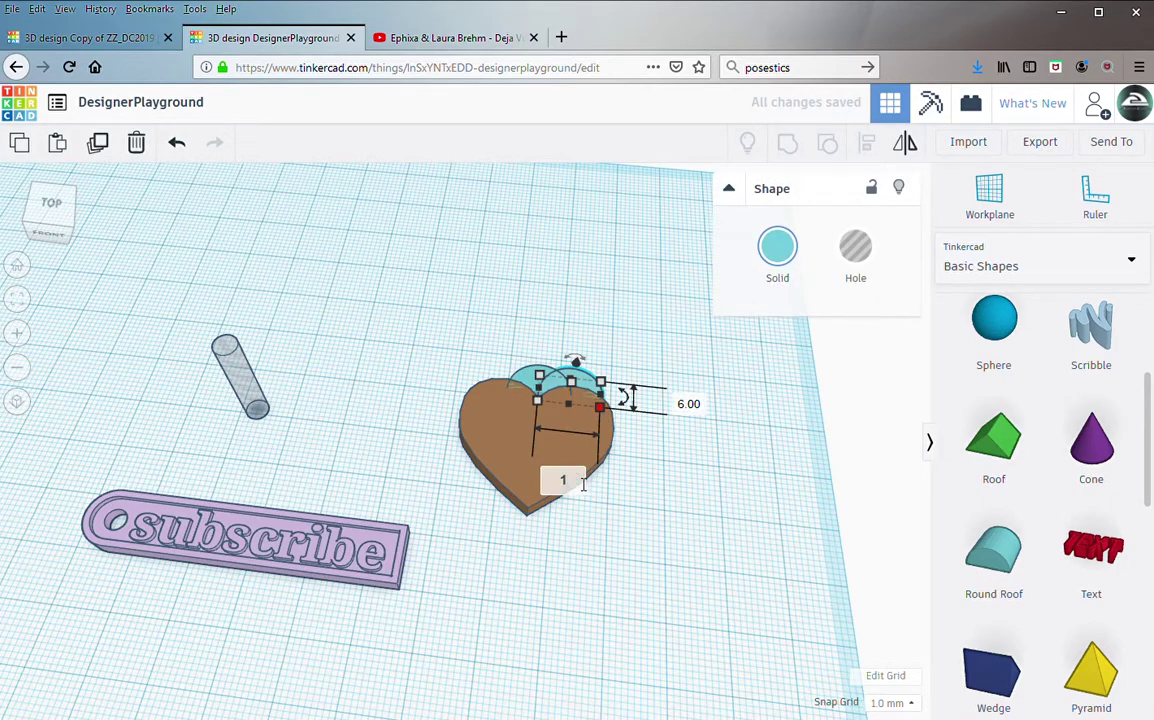
pyautogui.press('Tab')
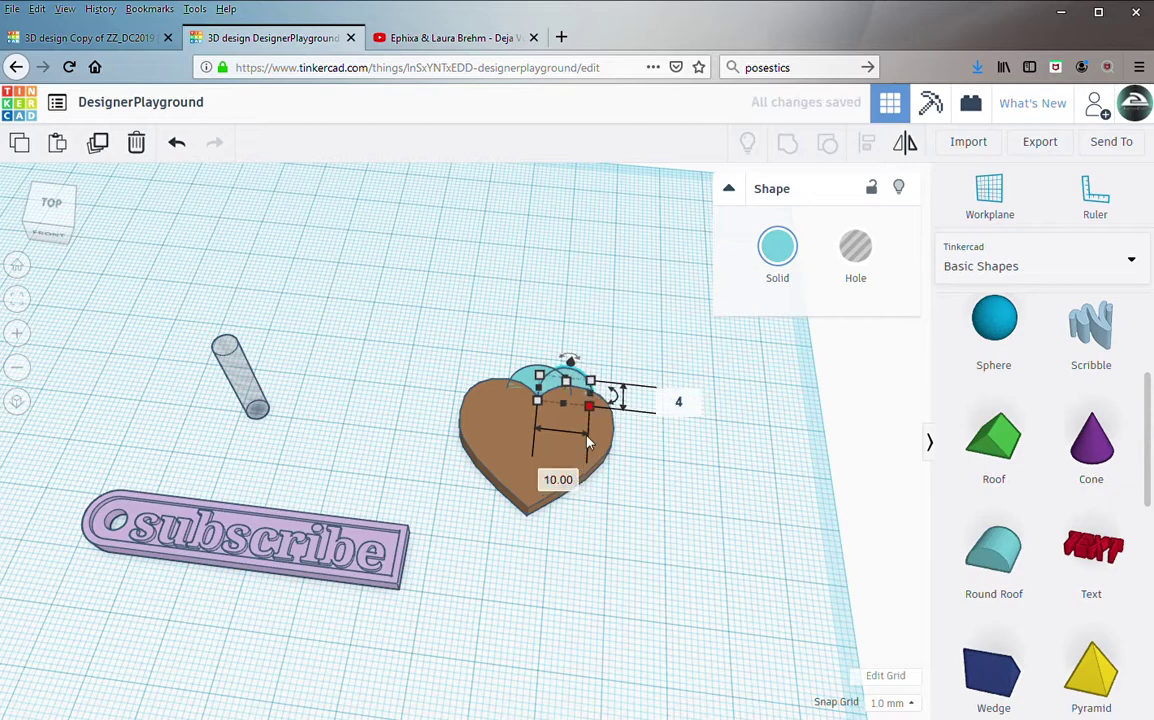
pyautogui.write('4')
pyautogui.press('Return')
pyautogui.moveTo(573, 387); pyautogui.dragTo(578, 327)
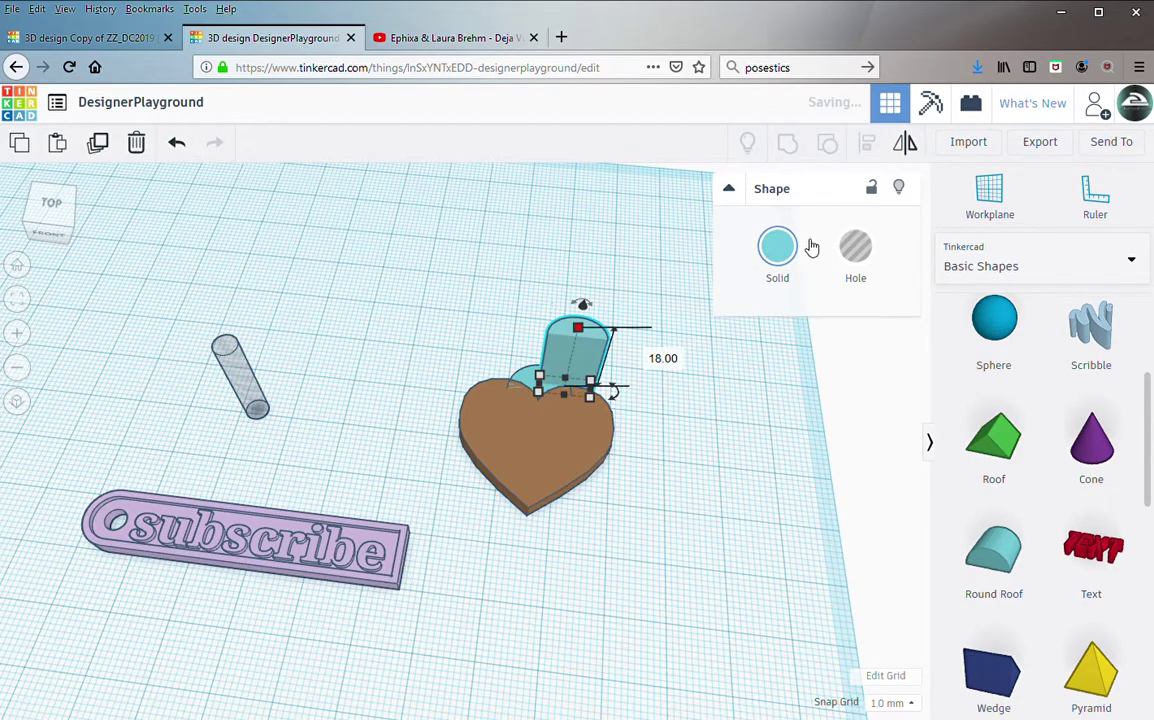
pyautogui.click(855, 250)
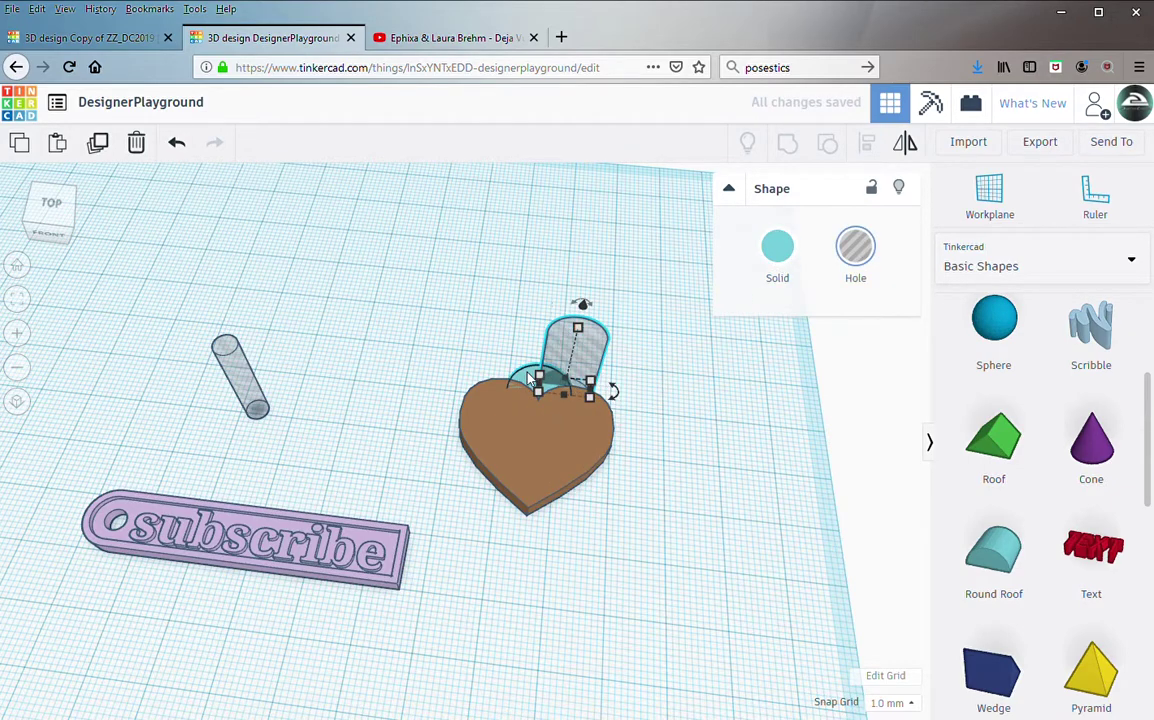
# Step: Centre the half-round hole across the width of the solid half-round piece behind the heart
pyautogui.keyDown('shift'); pyautogui.click(516, 395); pyautogui.keyUp('shift')
pyautogui.press('l')
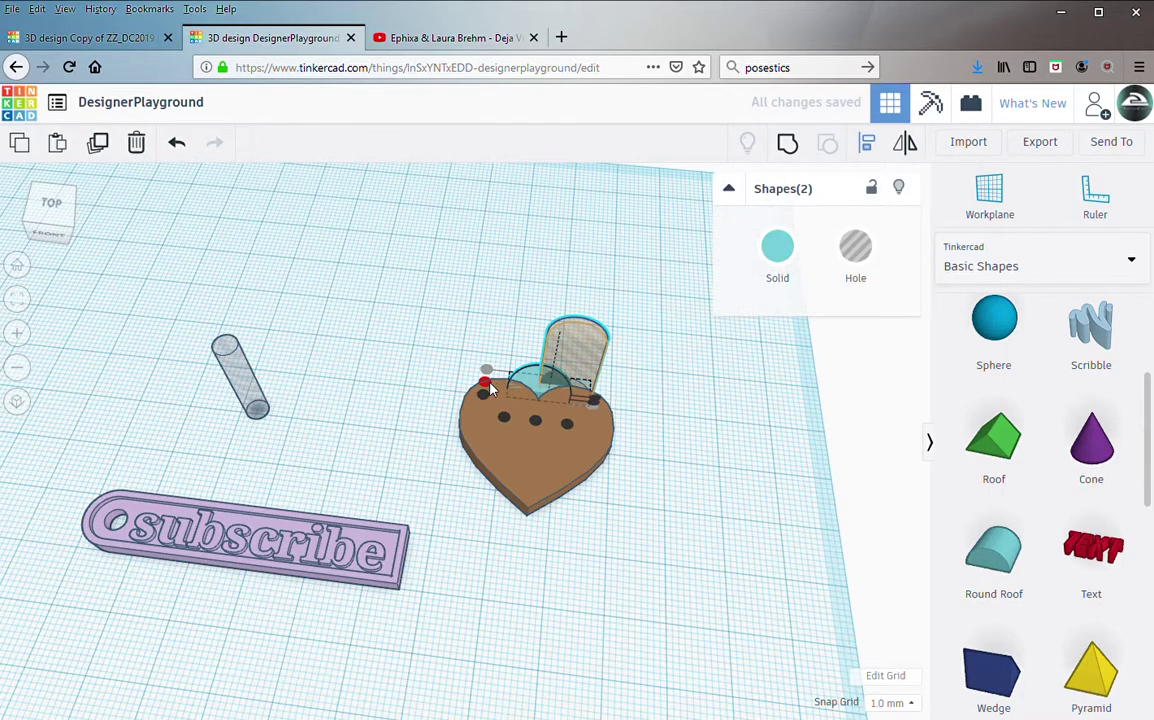
pyautogui.click(487, 385)
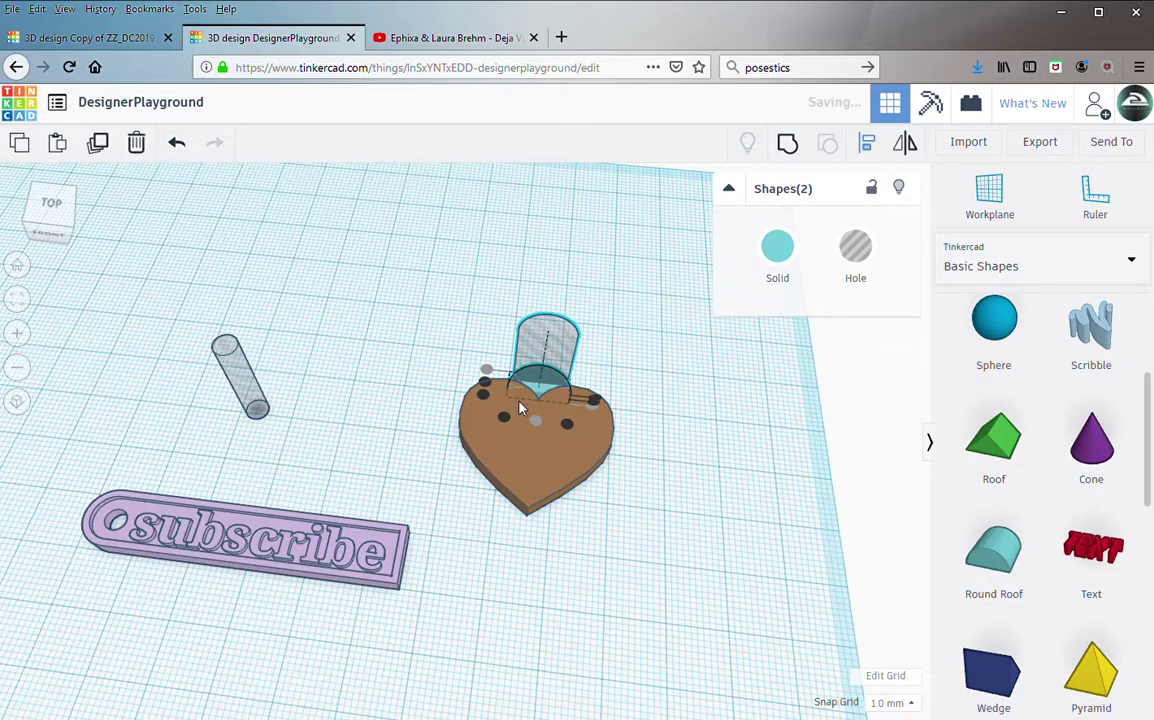
pyautogui.moveTo(665, 456); pyautogui.dragTo(550, 490, button='right')
pyautogui.click(574, 497)
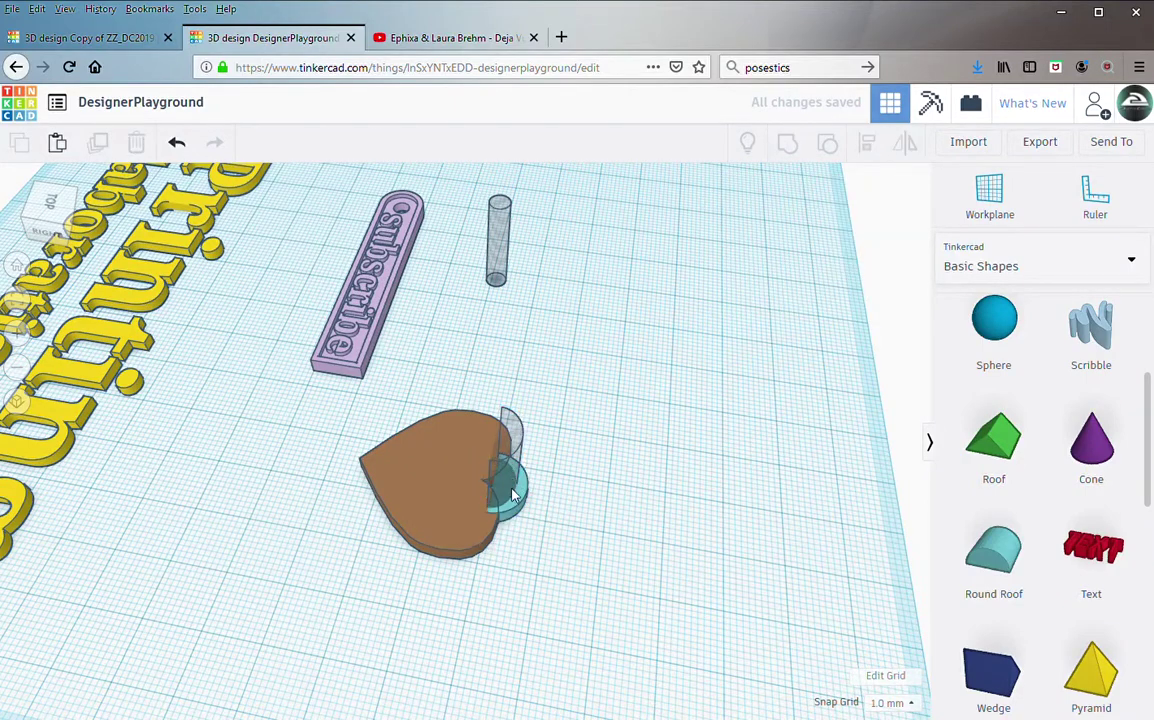
# Step: Compare the sizes of both half-round pieces and set the half-round hole's depth to 5 mm
pyautogui.click(514, 497)
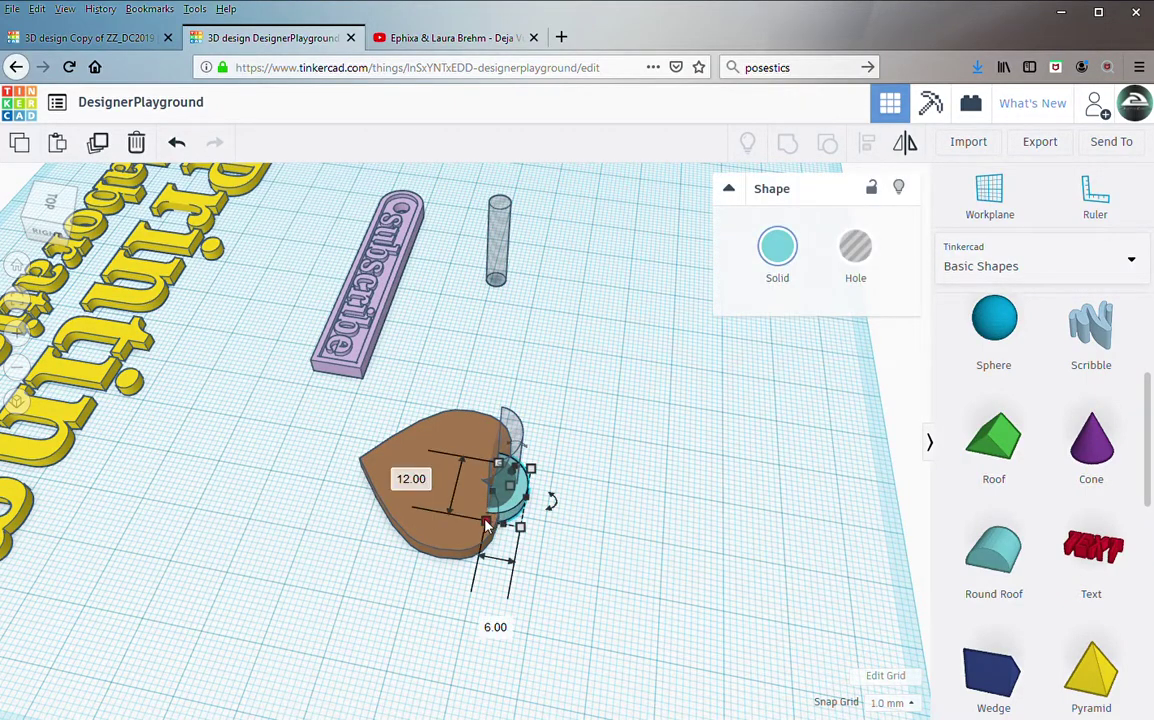
pyautogui.click(520, 435)
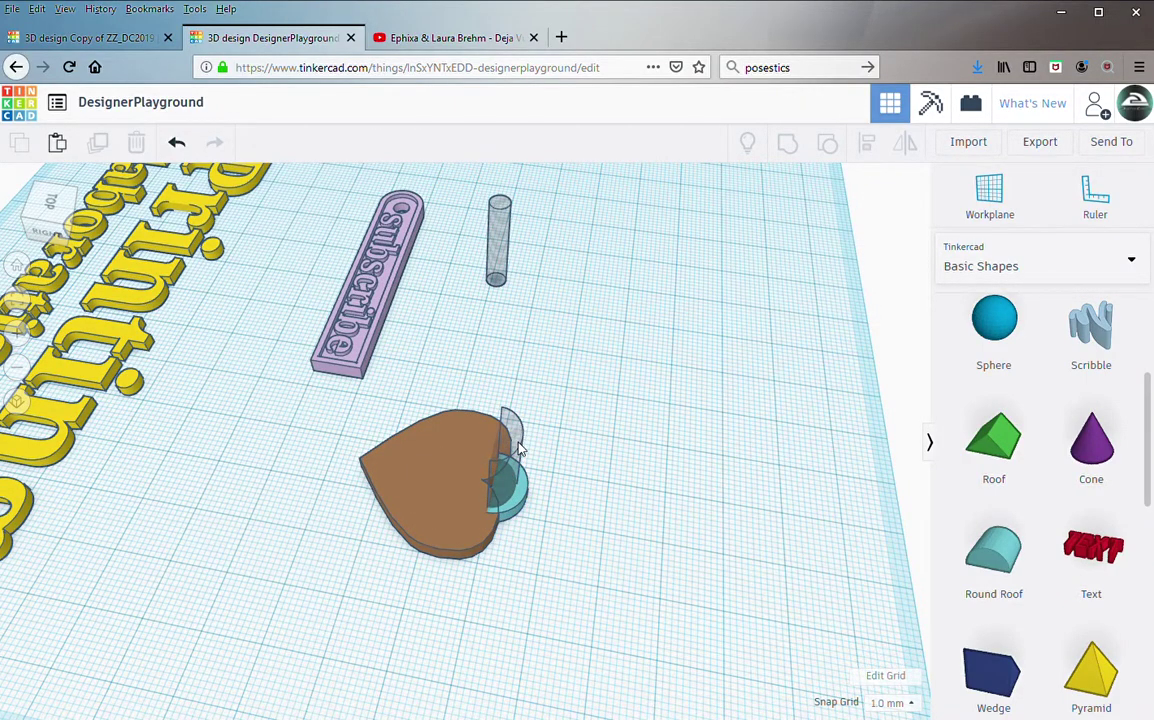
pyautogui.click(519, 441)
pyautogui.click(487, 516)
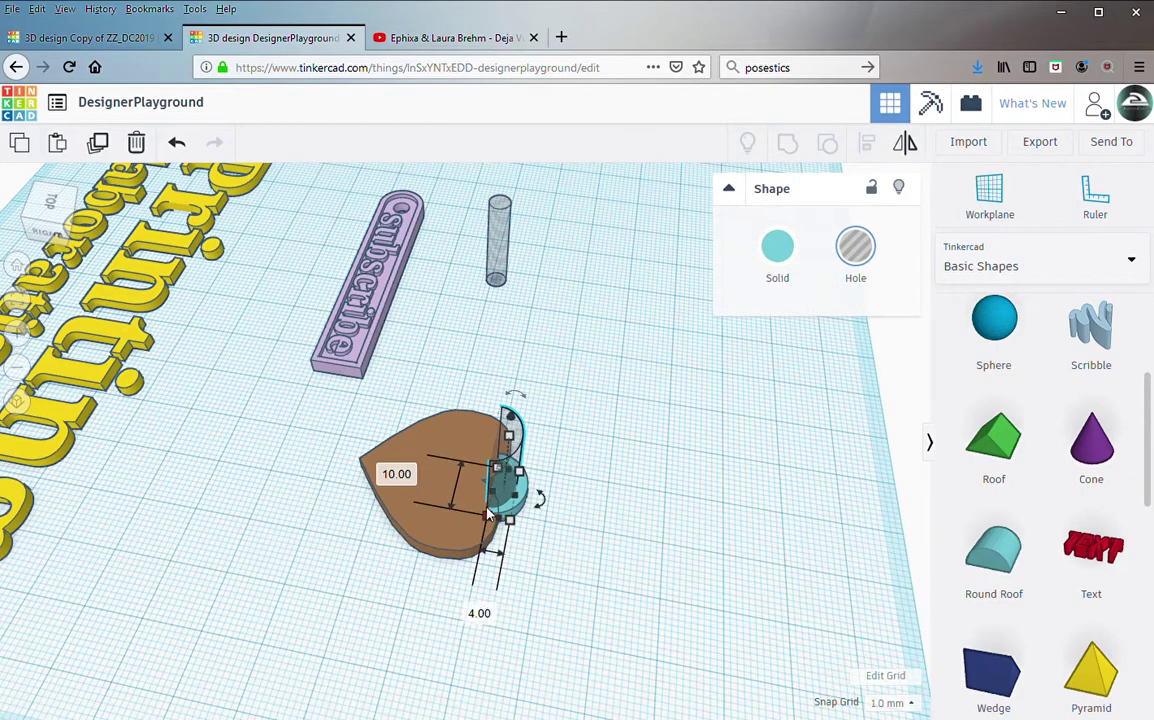
pyautogui.click(479, 613)
pyautogui.write('5')
pyautogui.press('Return')
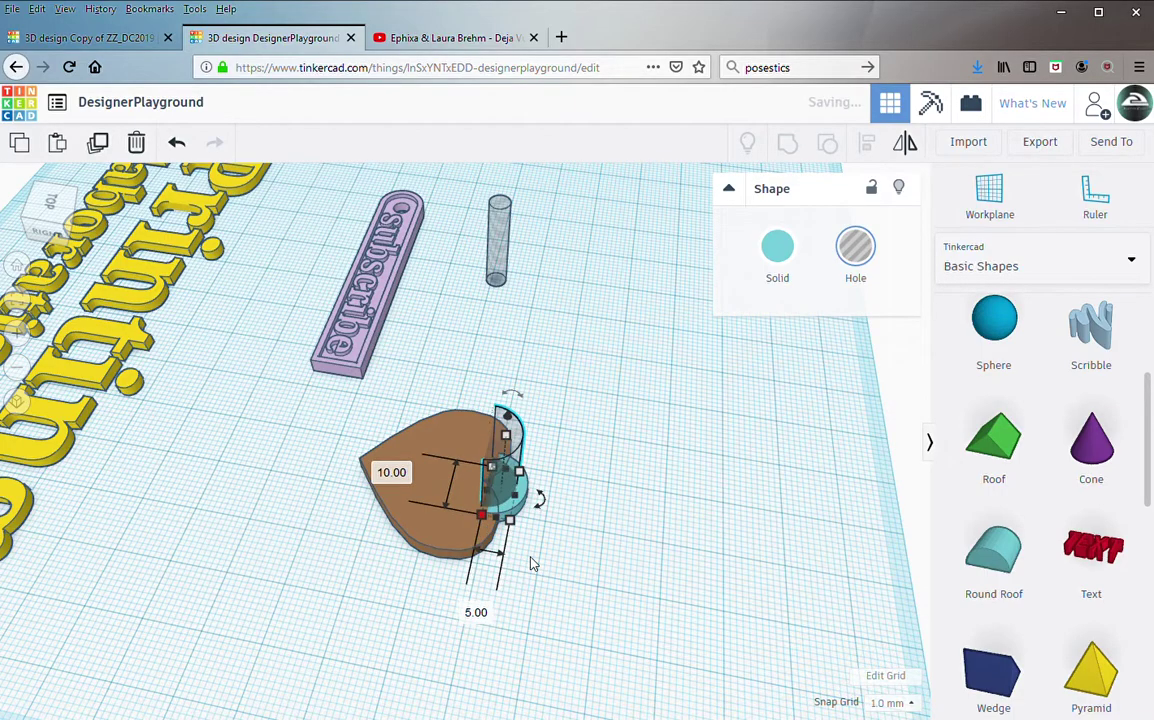
pyautogui.moveTo(603, 497); pyautogui.dragTo(464, 497, button='right')
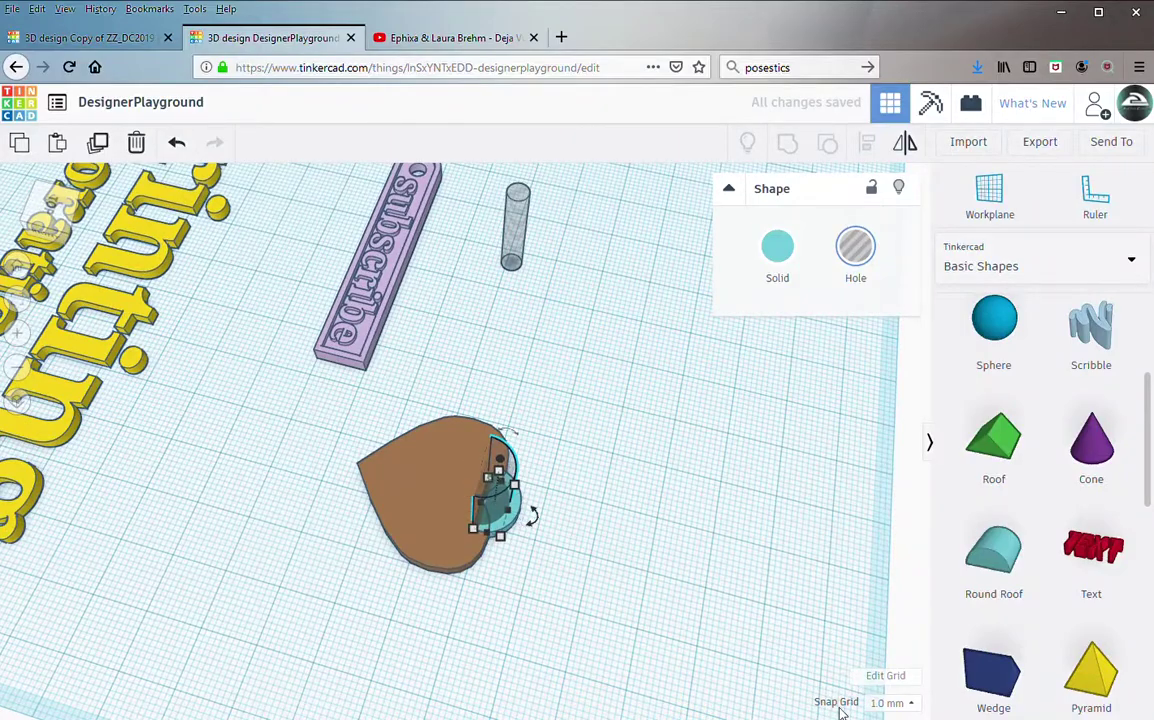
# Step: Set the snap grid to 0.5 mm and align the half-round hole flush with the flat heart-side edge of the solid piece
pyautogui.click(893, 703)
pyautogui.click(903, 612)
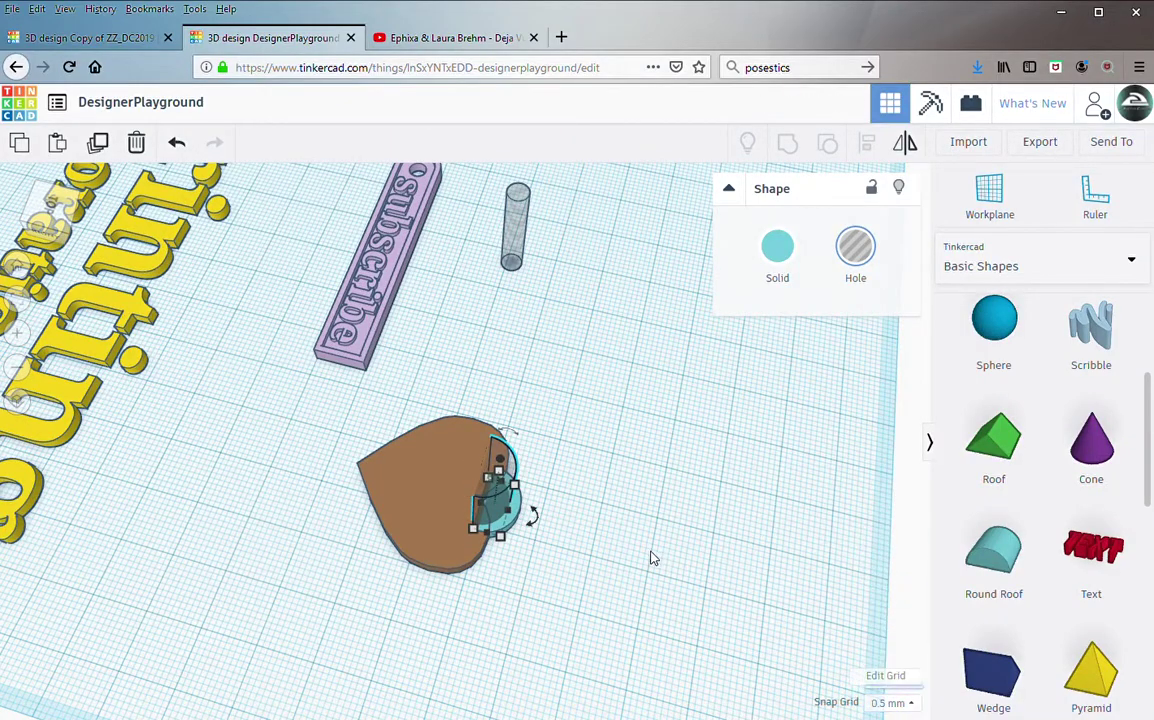
pyautogui.moveTo(582, 580); pyautogui.dragTo(598, 610, button='right')
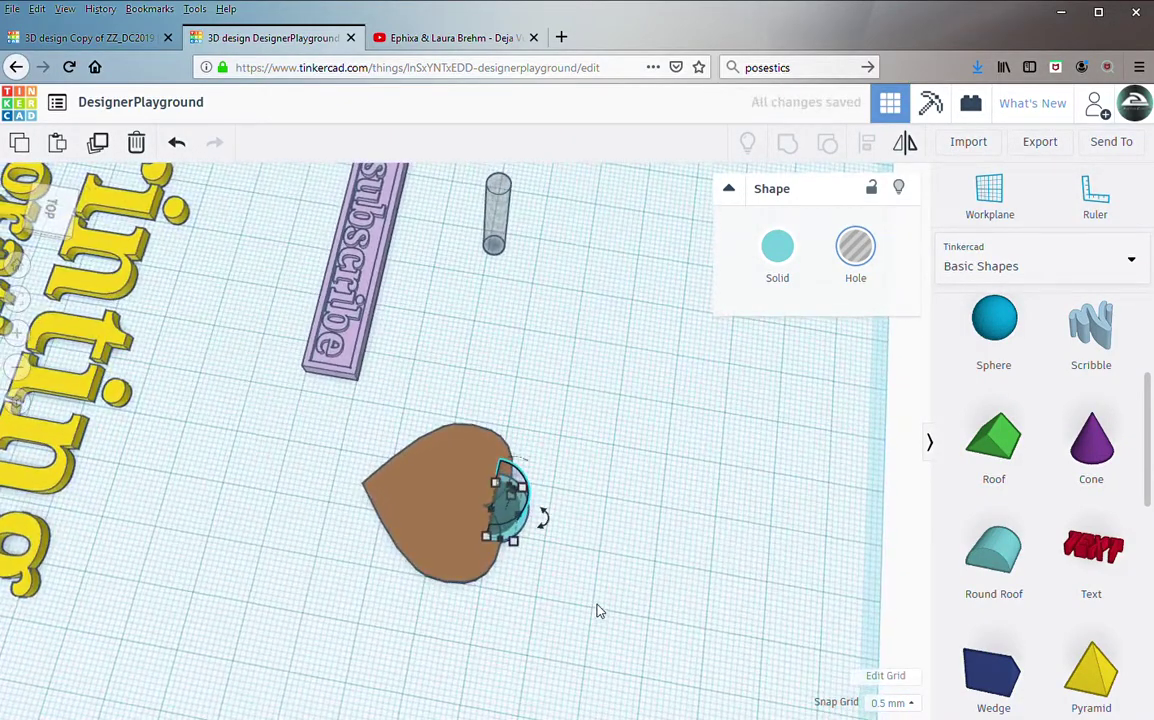
pyautogui.click(545, 575)
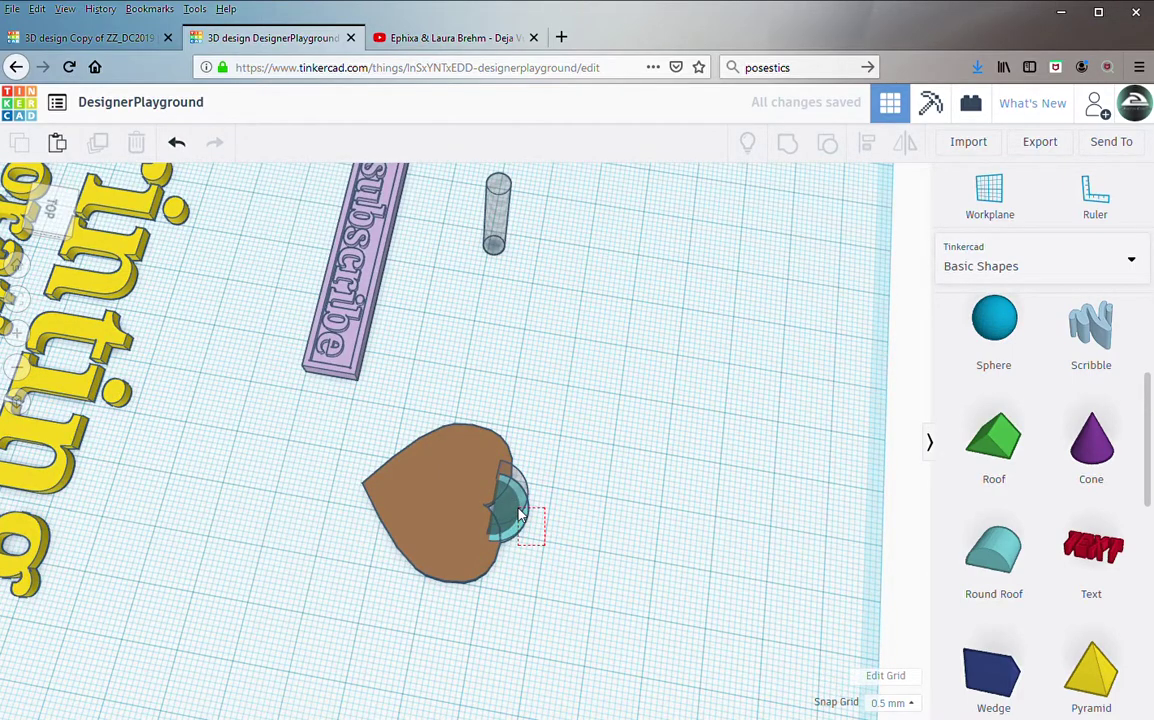
pyautogui.click(517, 512)
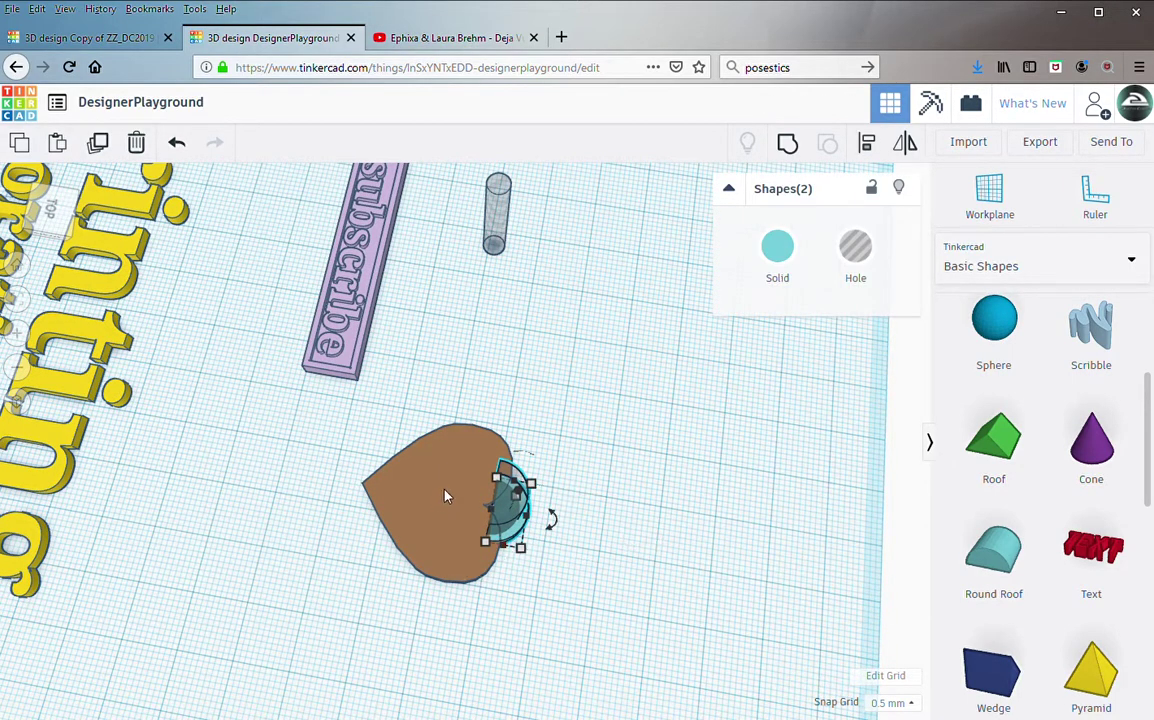
pyautogui.press('l')
pyautogui.click(481, 570)
pyautogui.moveTo(587, 587); pyautogui.dragTo(618, 562, button='right')
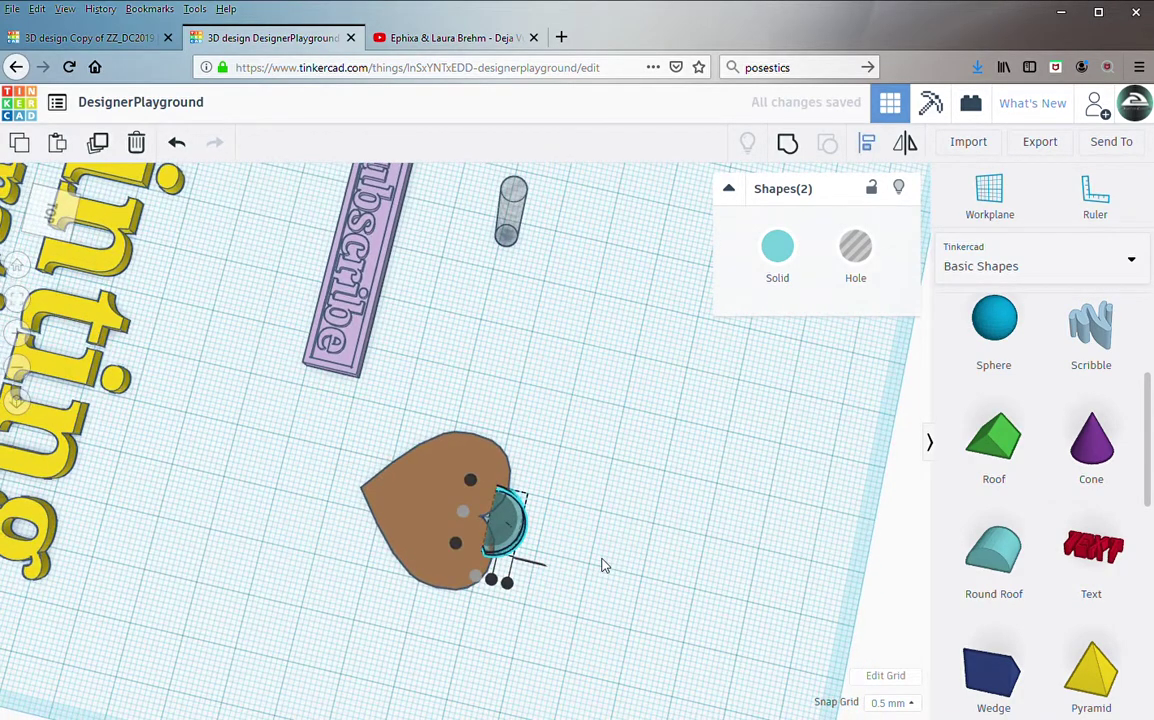
# Step: Cut the half-round hole out of the solid piece to form a loop, and group the loop with the heart
pyautogui.click(410, 611)
pyautogui.click(443, 592)
pyautogui.moveTo(443, 592); pyautogui.dragTo(565, 466, button='right')
pyautogui.keyDown('shift'); pyautogui.click(551, 463); pyautogui.keyUp('shift')
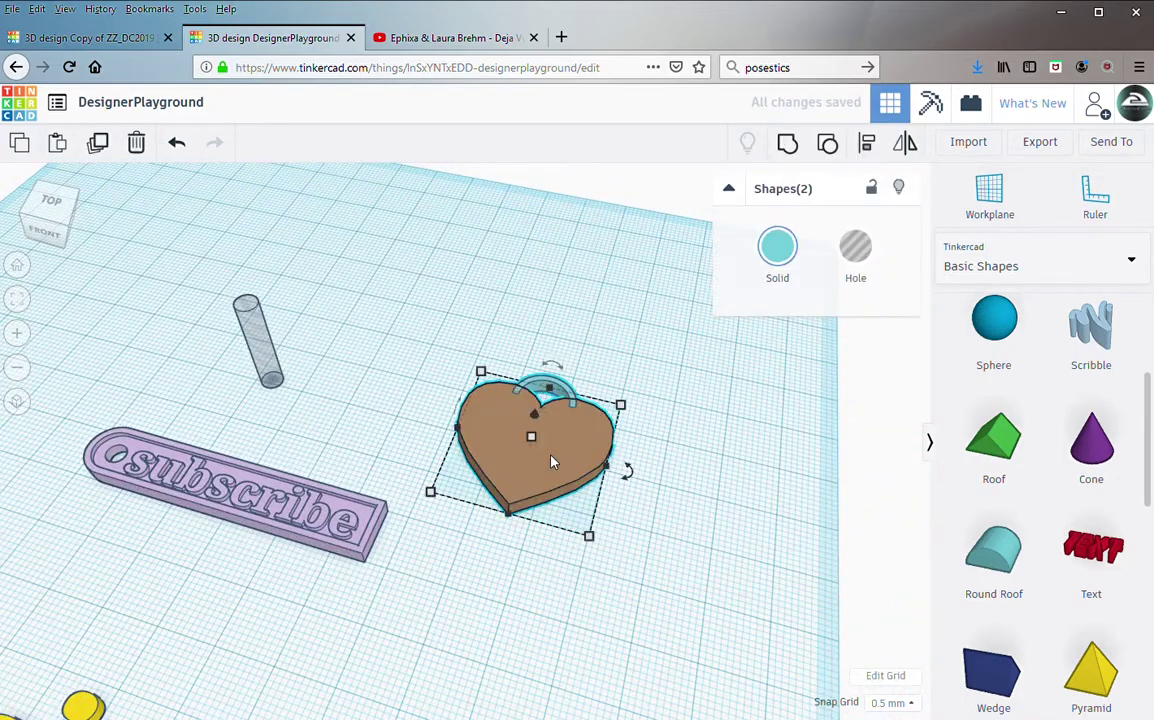
pyautogui.hotkey('ctrl', 'g')
pyautogui.moveTo(425, 418); pyautogui.dragTo(626, 430, button='right')
pyautogui.click(390, 511)
# Step: Place a text shape near the heart and scale it down to about 24.5 by 9.8 mm
pyautogui.click(1090, 550)
pyautogui.moveTo(655, 485); pyautogui.dragTo(627, 459, button='right')
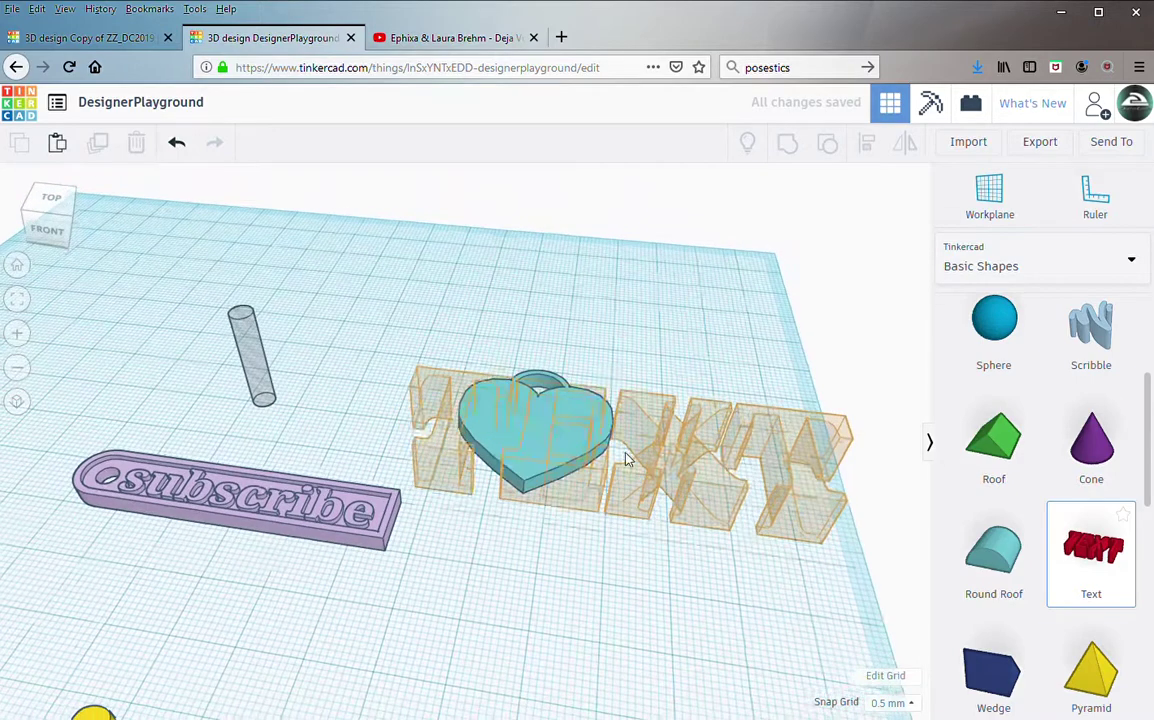
pyautogui.click(703, 455)
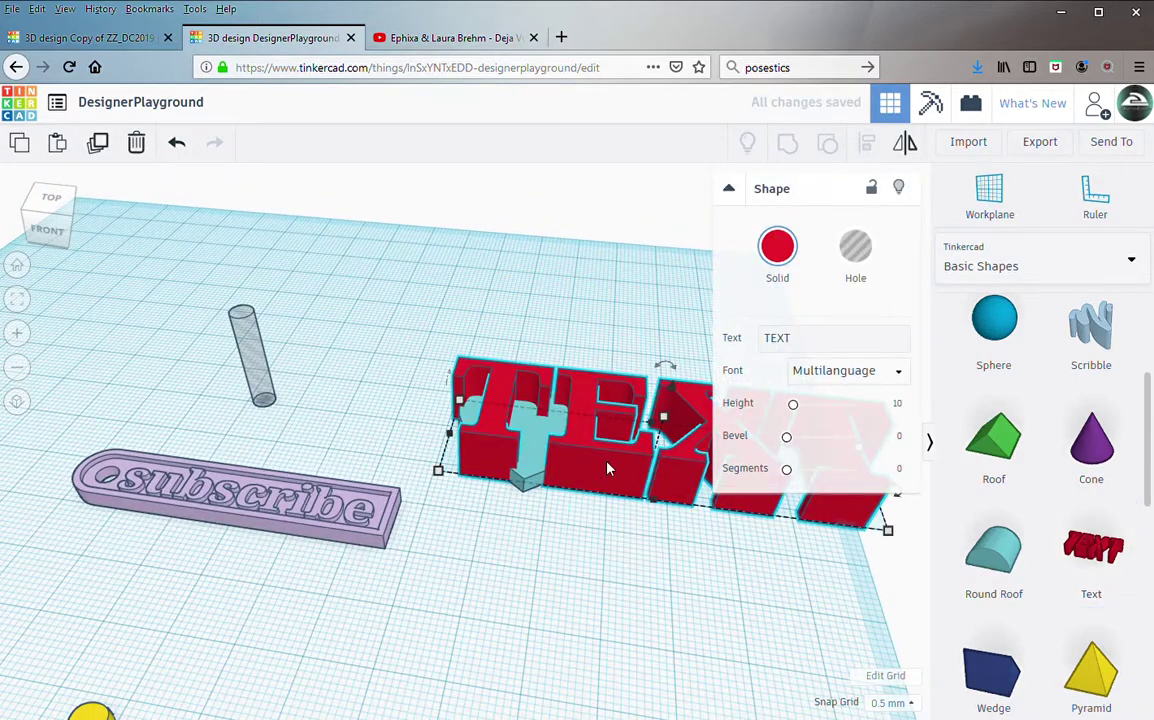
pyautogui.moveTo(608, 468); pyautogui.dragTo(496, 518)
pyautogui.moveTo(773, 582); pyautogui.dragTo(446, 466)
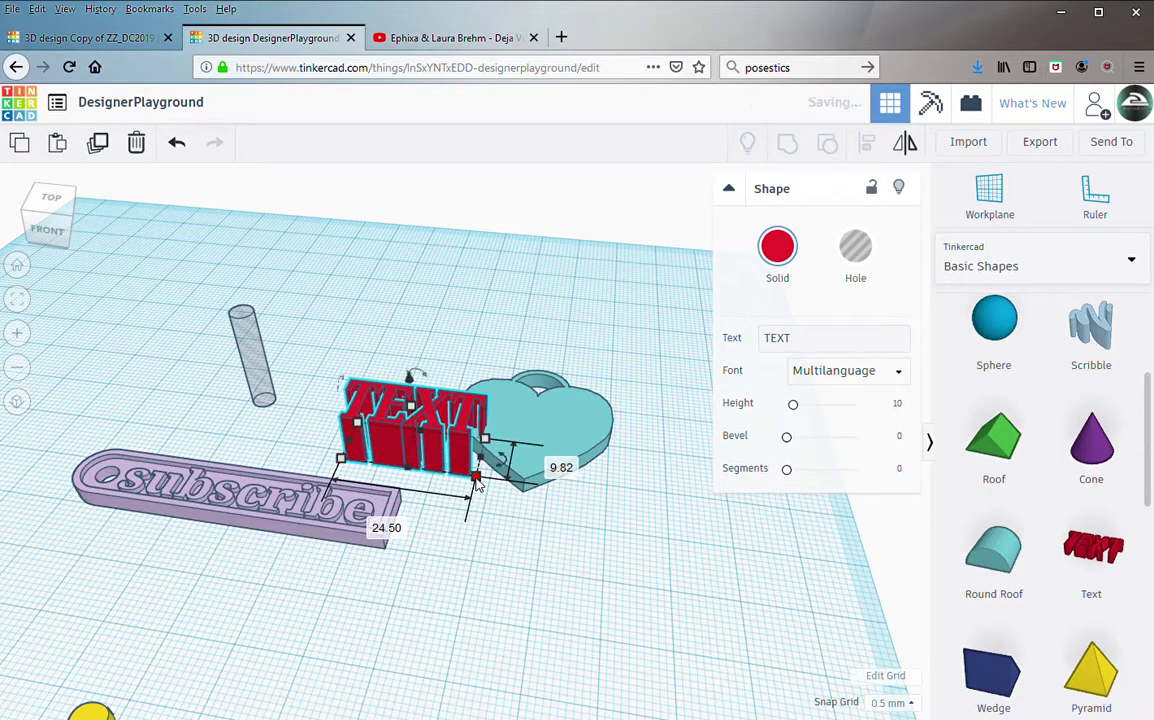
# Step: Turn the text into a hole and raise it 2 mm above the workplane
pyautogui.click(867, 259)
pyautogui.moveTo(413, 395); pyautogui.dragTo(409, 371)
pyautogui.click(564, 422)
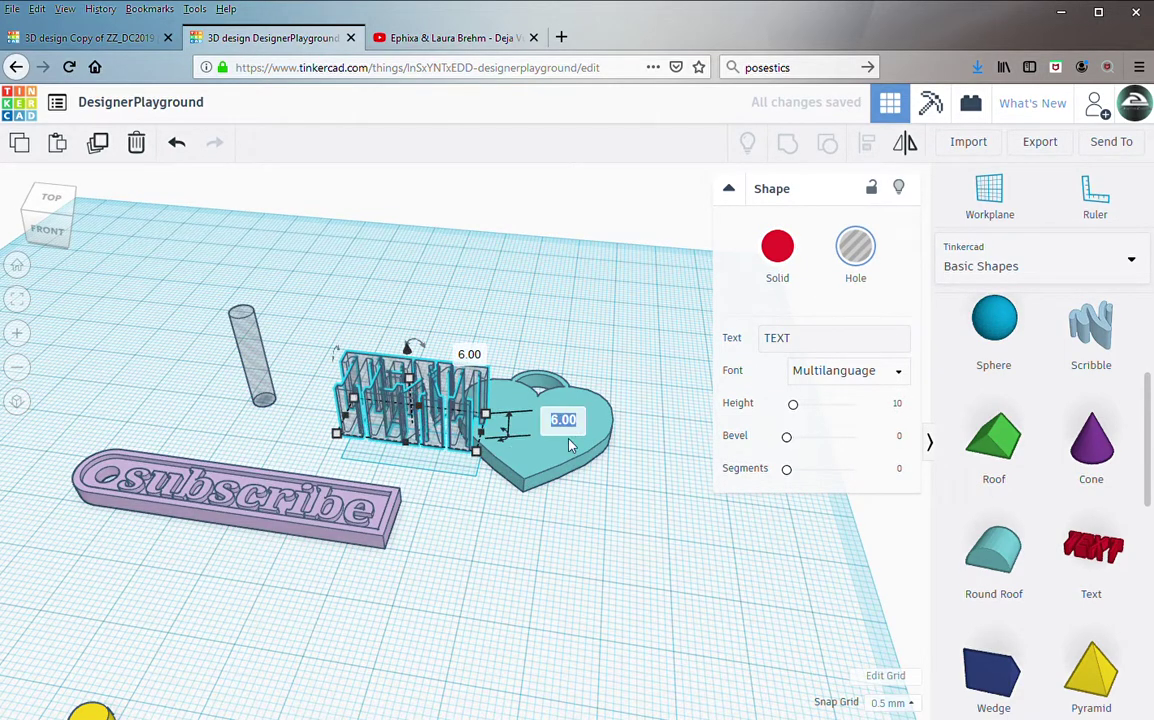
pyautogui.write('2')
pyautogui.press('Return')
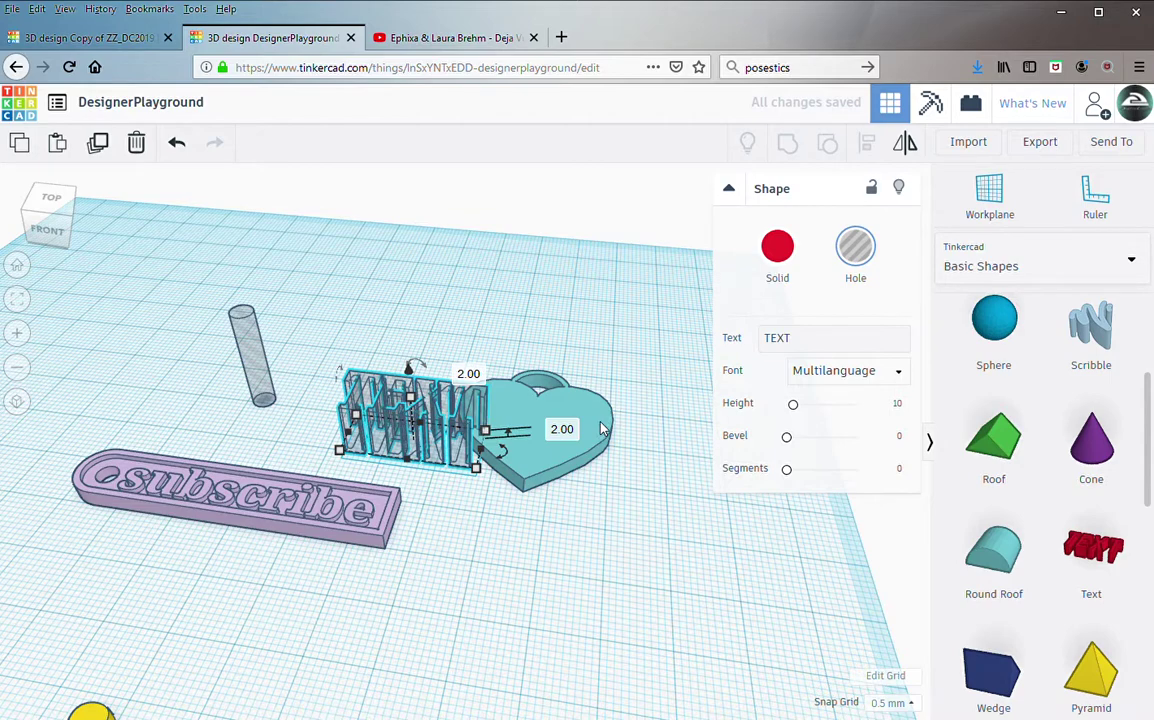
# Step: Centre the text hole on the heart in both horizontal directions
pyautogui.keyDown('shift'); pyautogui.click(528, 470); pyautogui.keyUp('shift')
pyautogui.press('l')
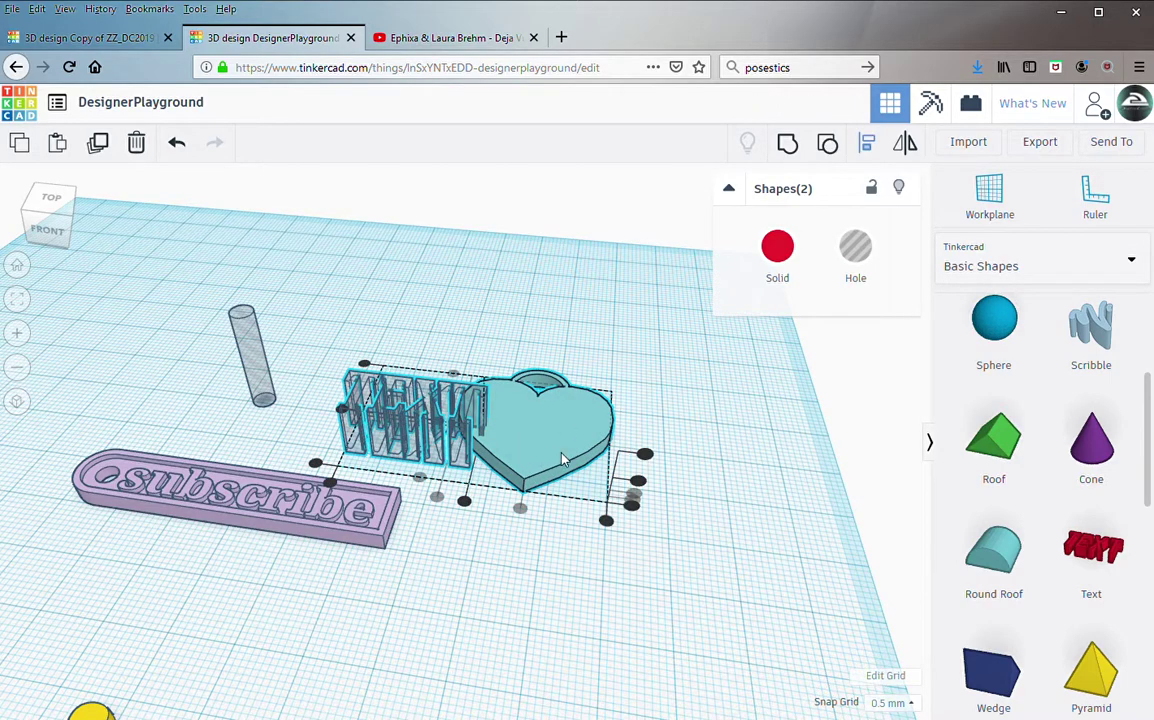
pyautogui.click(464, 501)
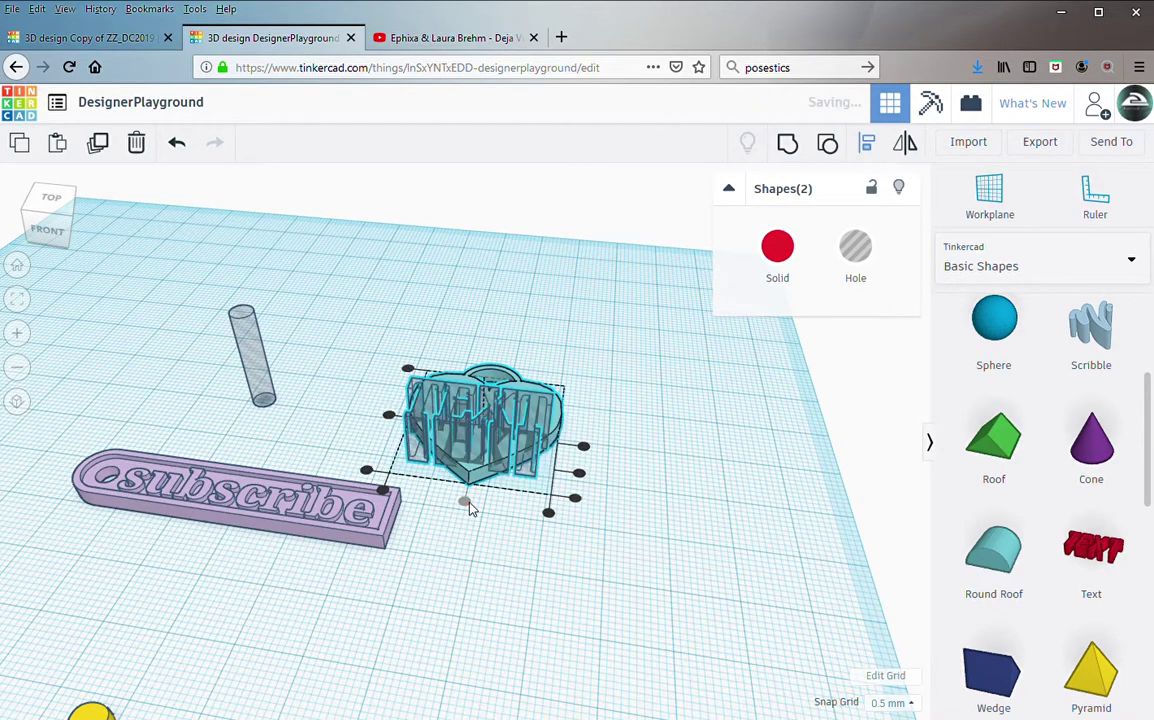
pyautogui.click(389, 415)
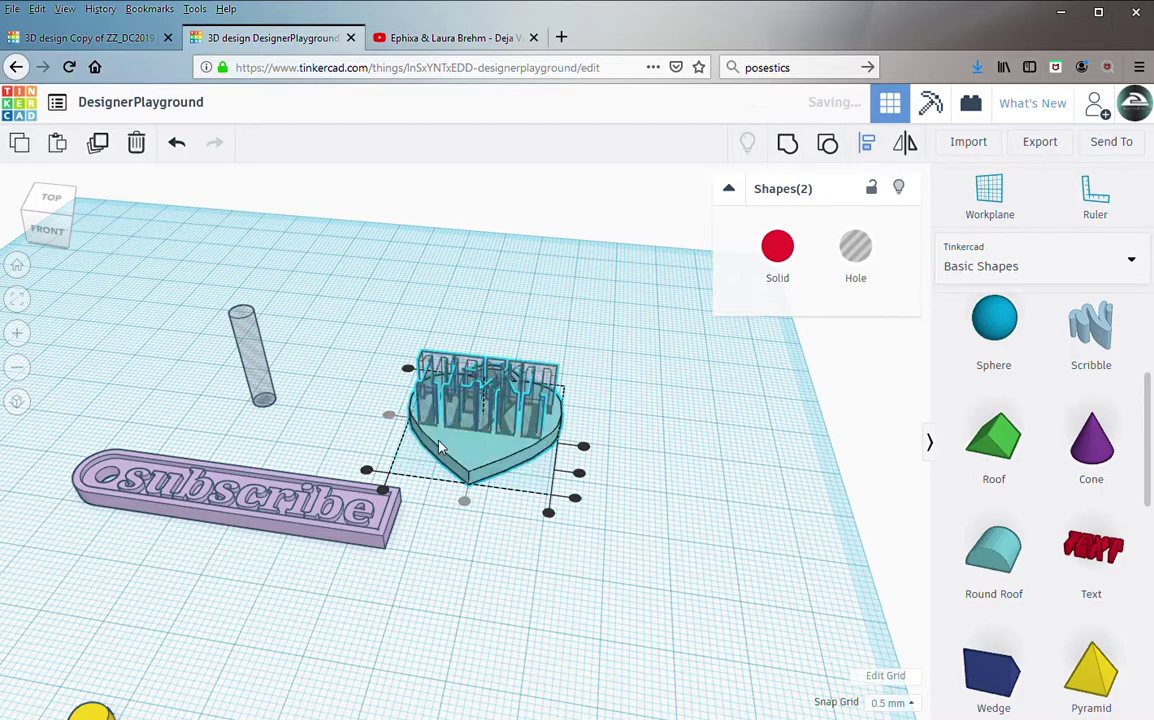
pyautogui.click(543, 474)
pyautogui.moveTo(385, 488); pyautogui.dragTo(388, 538, button='right')
pyautogui.scroll(3, 453, 460)
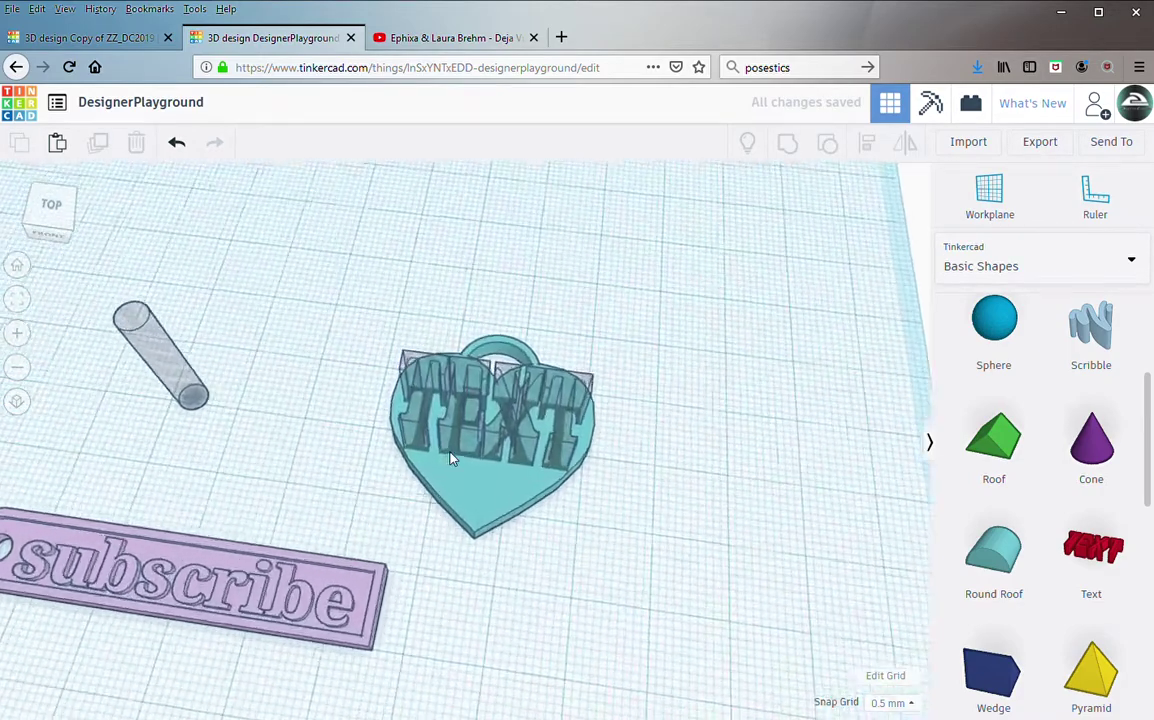
# Step: Group the text hole with the heart to engrave it, and ungroup the two shapes again
pyautogui.moveTo(604, 516); pyautogui.dragTo(527, 405)
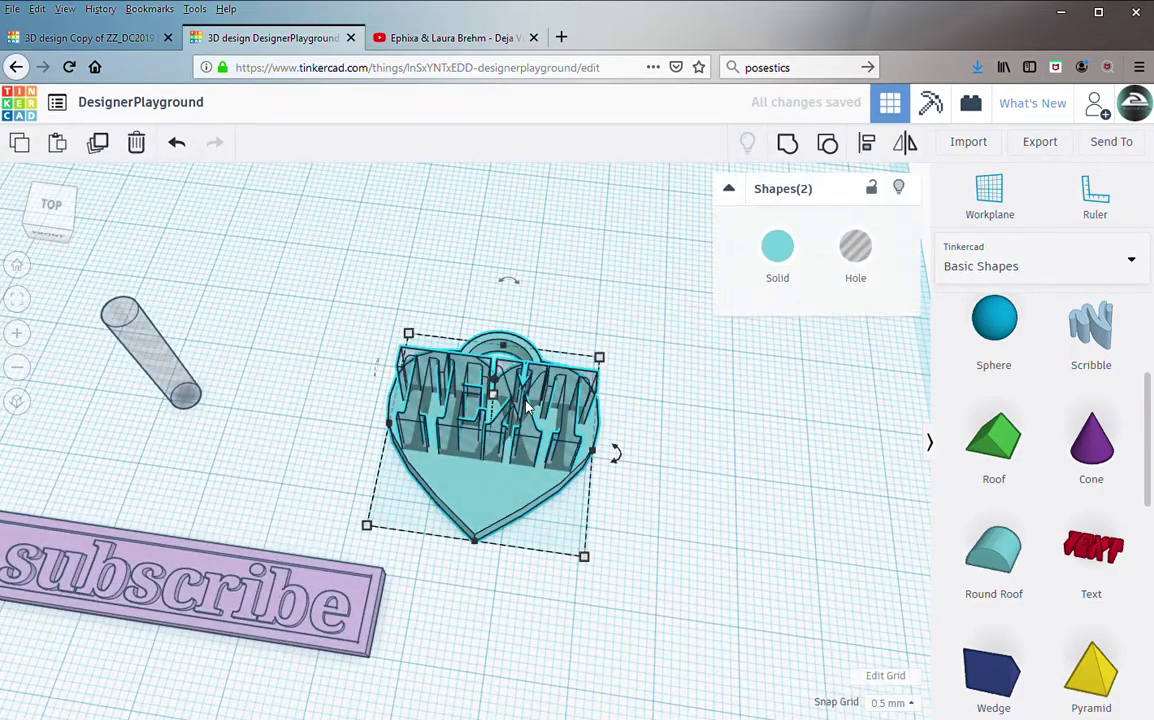
pyautogui.hotkey('ctrl', 'g')
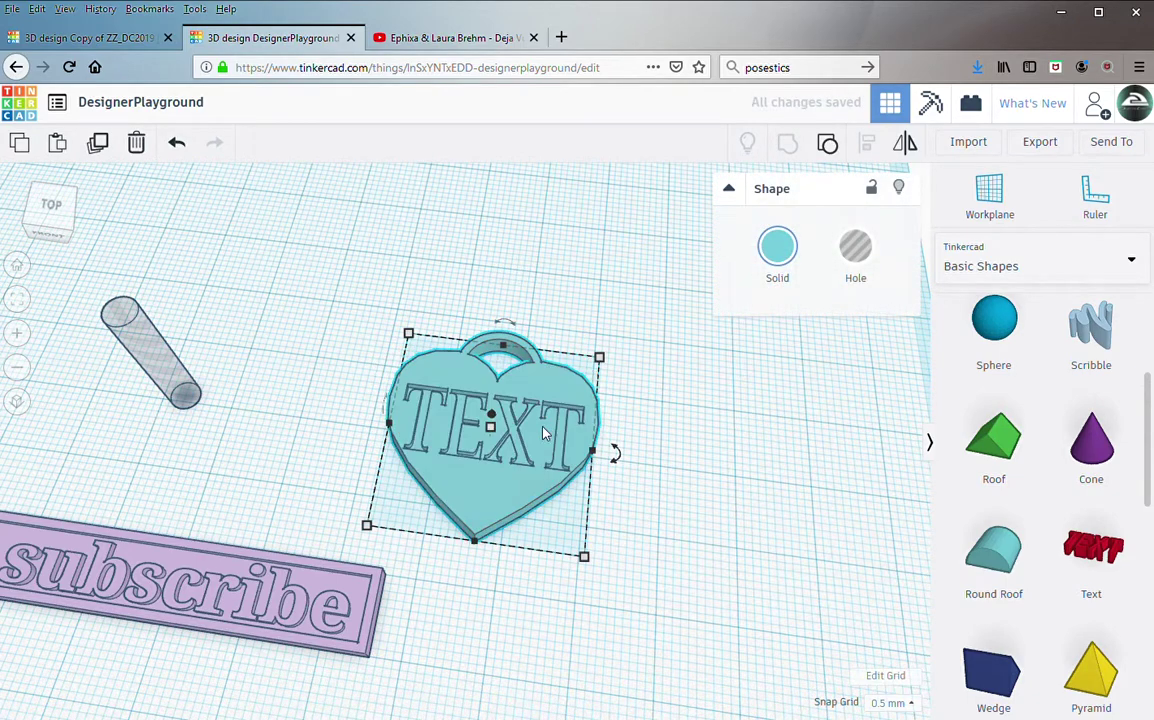
pyautogui.click(828, 145)
pyautogui.scroll(2, 1041, 379)
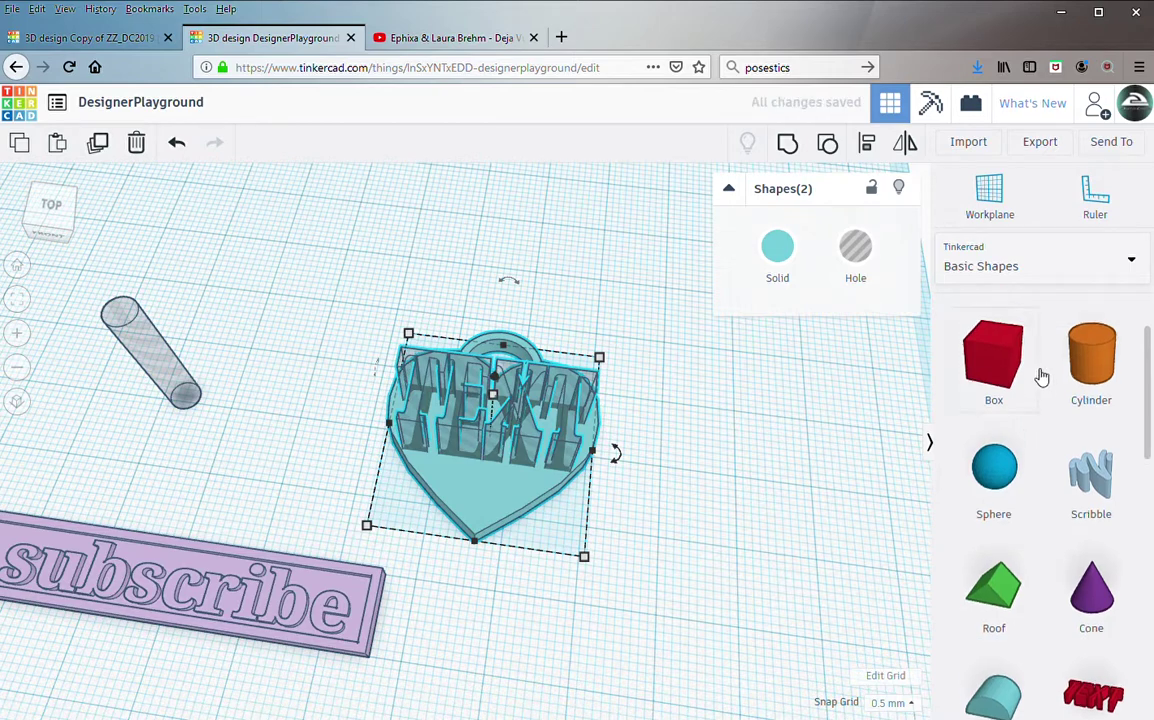
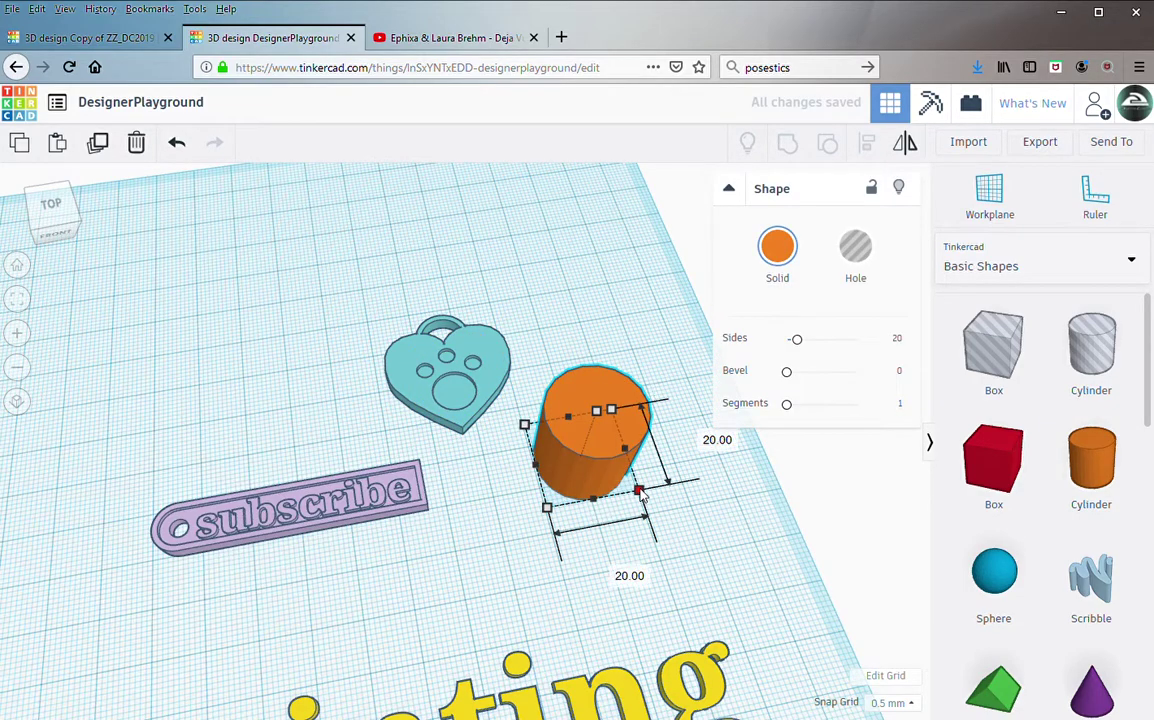
# Step: Duplicate the orange cylinder, resize the copy to 17 mm in diameter and make it a hole
pyautogui.keyDown('alt'); pyautogui.moveTo(645, 494); pyautogui.dragTo(668, 484); pyautogui.keyUp('alt')
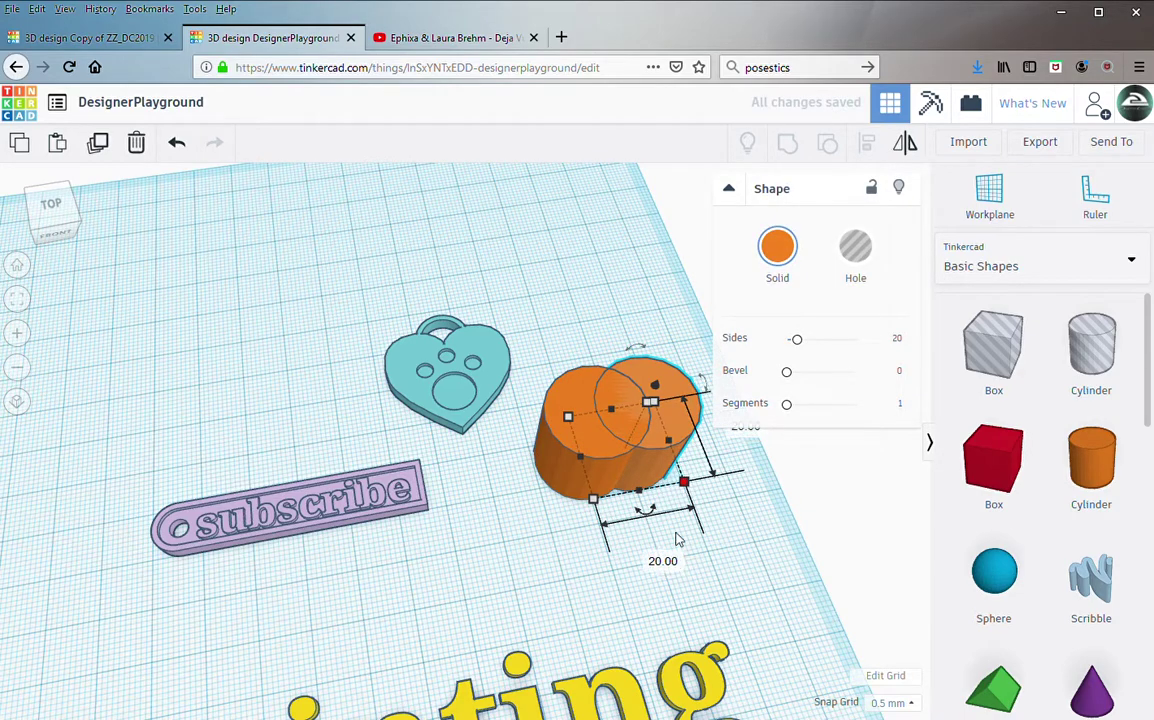
pyautogui.click(665, 562)
pyautogui.write('17')
pyautogui.press('Return')
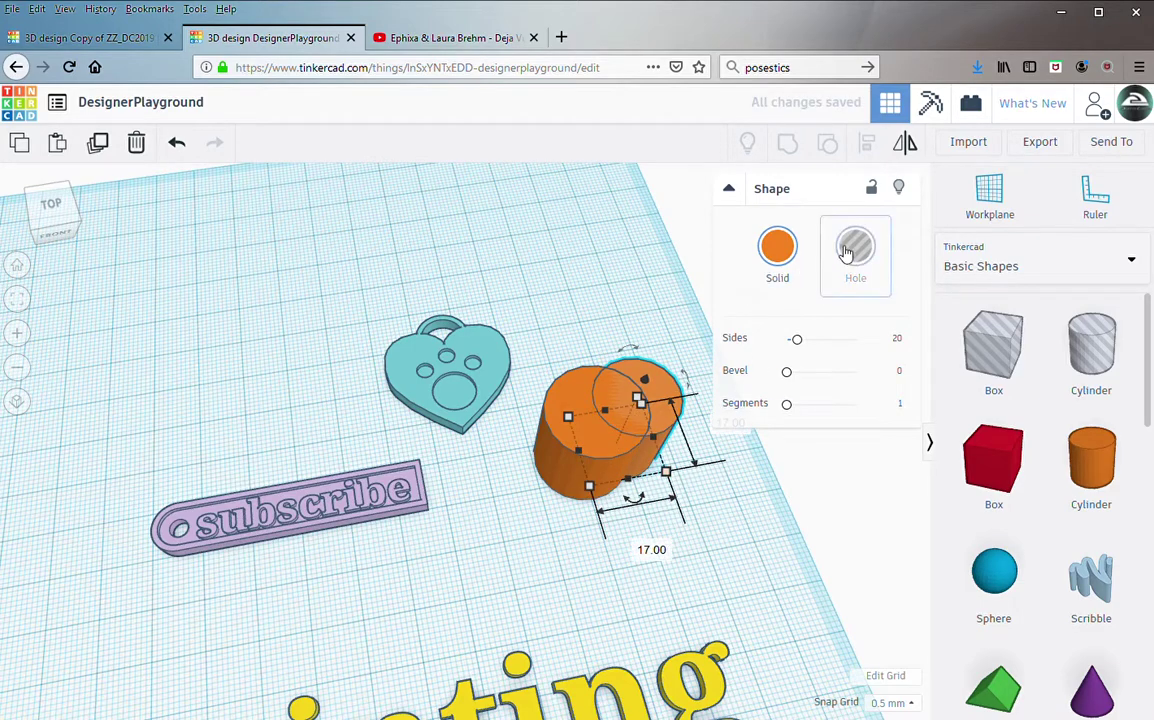
pyautogui.click(874, 265)
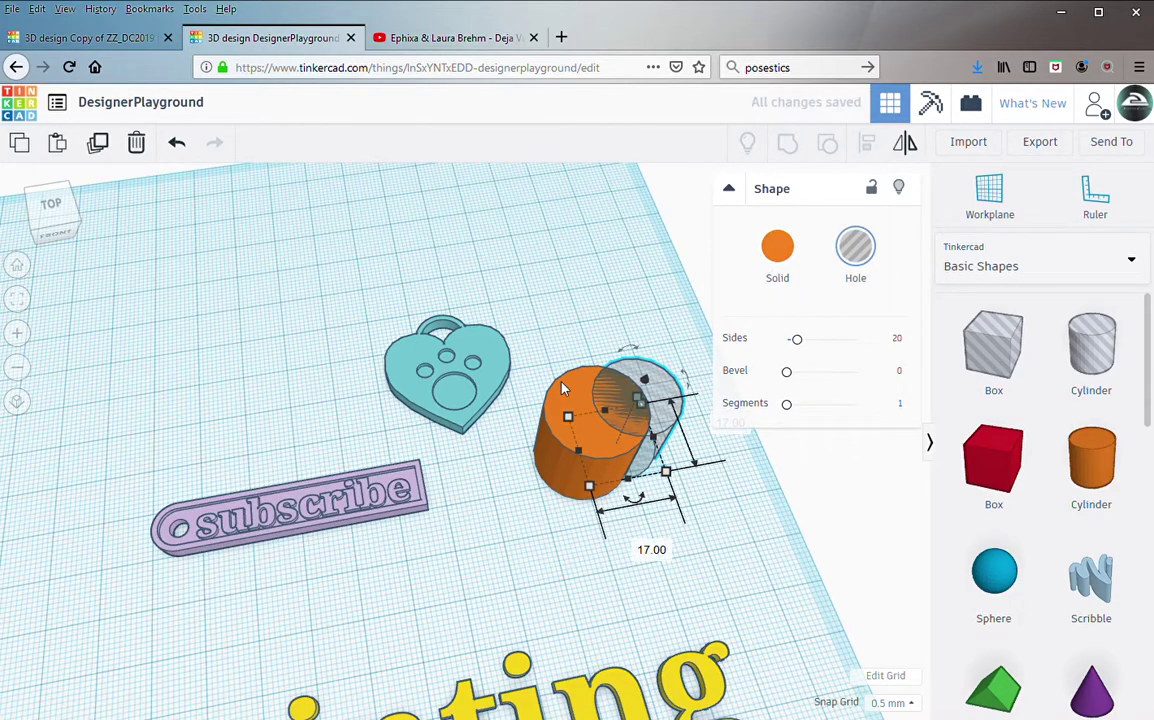
# Step: Set the solid orange cylinder's height to 5 mm
pyautogui.click(572, 447)
pyautogui.click(671, 438)
pyautogui.write('5')
pyautogui.press('Return')
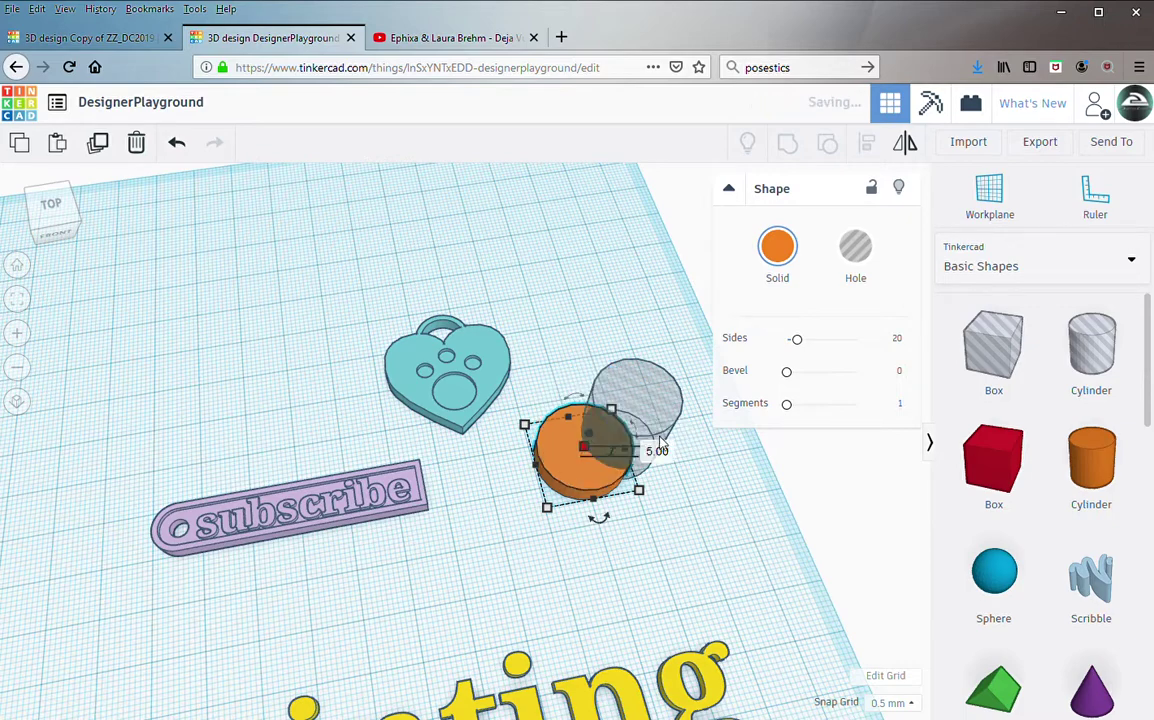
# Step: Centre the cylindrical hole on the orange disc in both horizontal directions
pyautogui.click(645, 385)
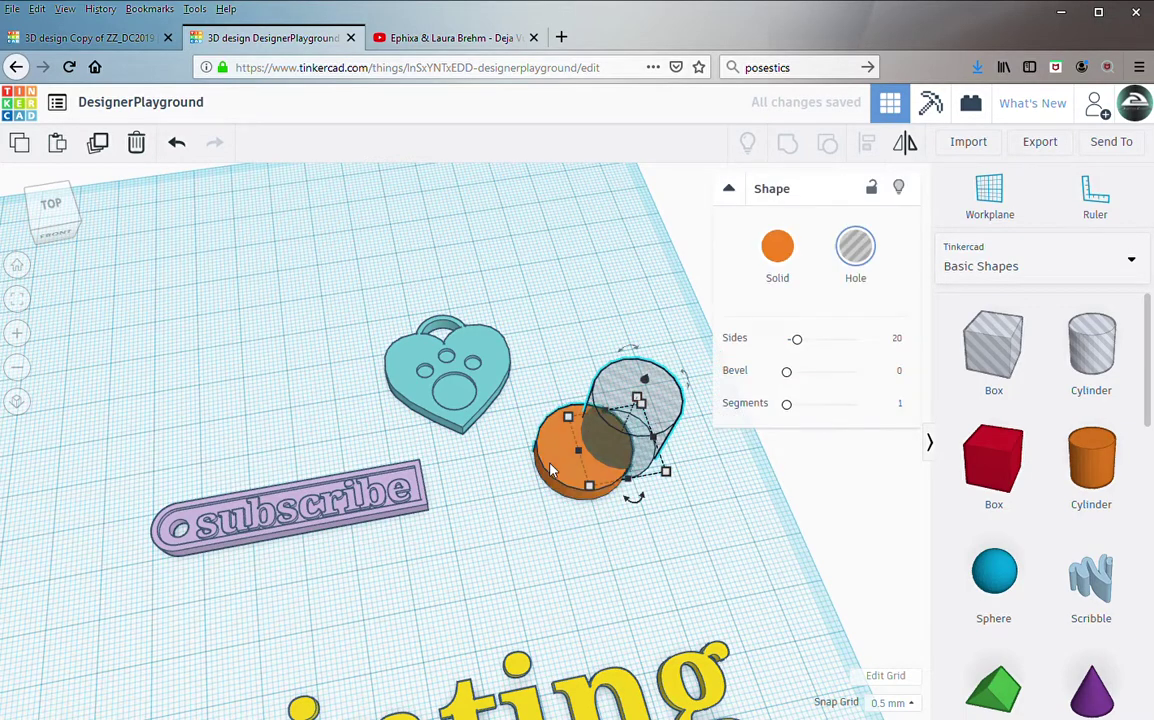
pyautogui.keyDown('shift'); pyautogui.click(550, 468); pyautogui.keyUp('shift')
pyautogui.click(514, 468)
pyautogui.click(599, 517)
pyautogui.click(585, 440)
pyautogui.click(660, 560)
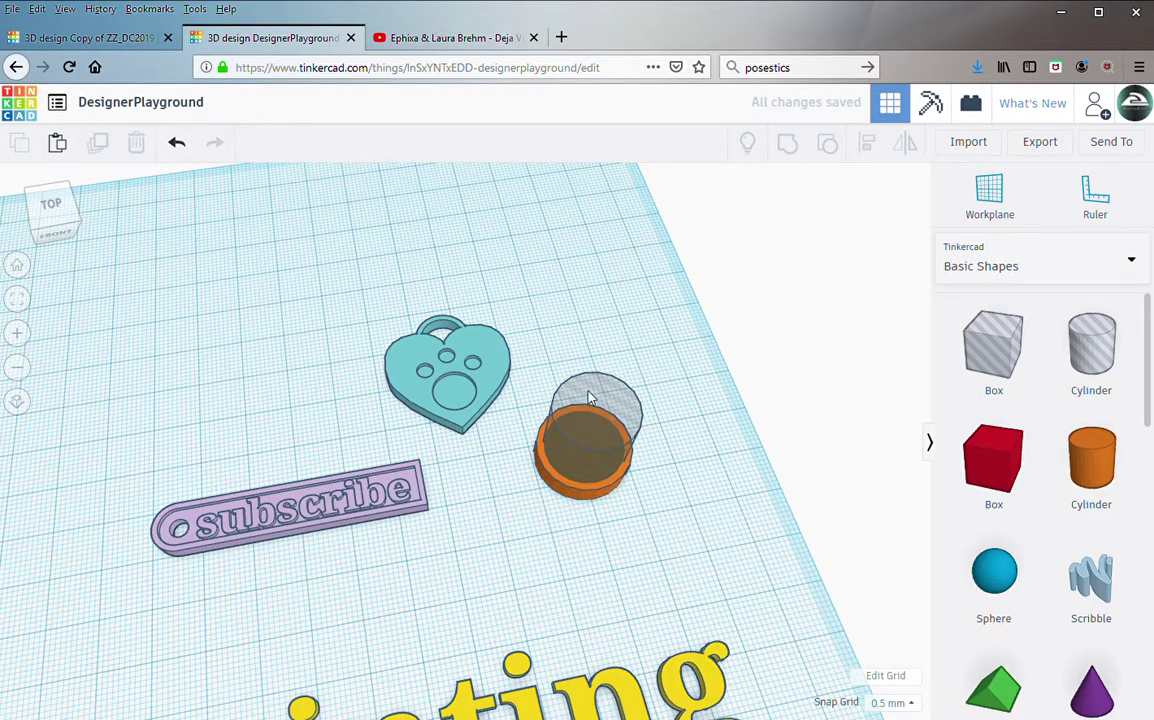
# Step: Raise the cylindrical hole 2 mm above the workplane and select it together with the orange disc
pyautogui.click(615, 470)
pyautogui.moveTo(618, 478); pyautogui.dragTo(607, 385, button='right')
pyautogui.moveTo(600, 352); pyautogui.dragTo(601, 342)
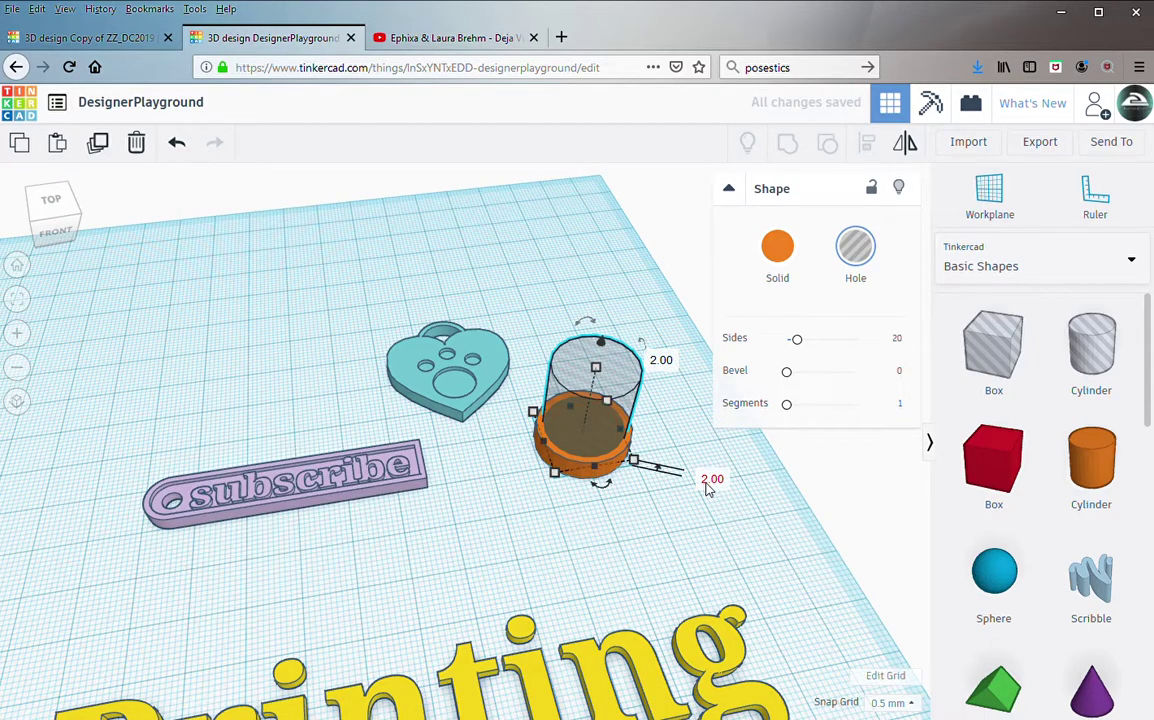
pyautogui.keyDown('shift'); pyautogui.click(612, 470); pyautogui.keyUp('shift')
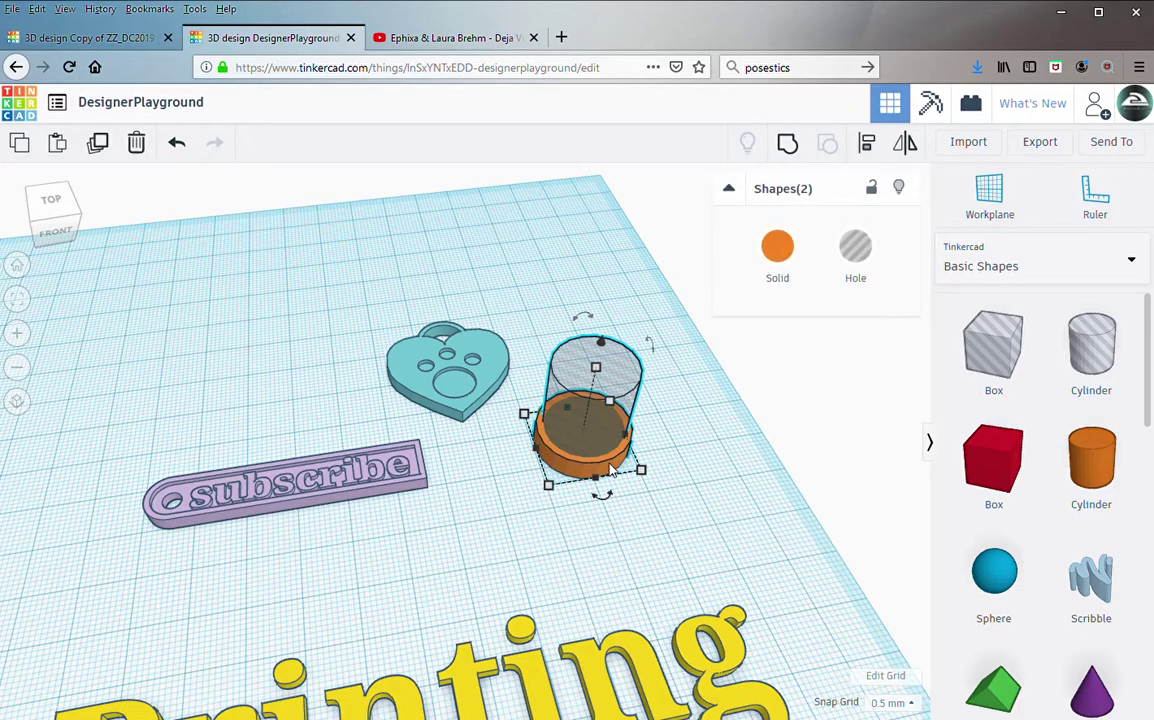
# Step: Group the cylindrical hole with the orange disc and make the resulting dish somewhat taller
pyautogui.hotkey('ctrl', 'g')
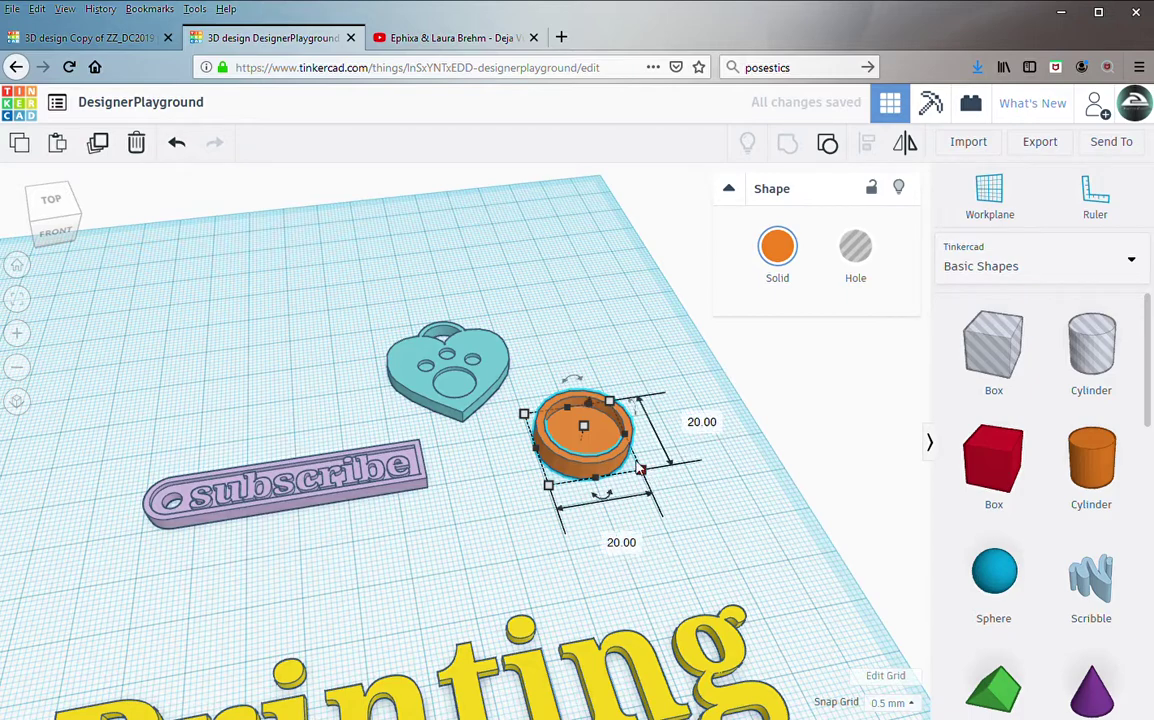
pyautogui.moveTo(581, 425); pyautogui.dragTo(600, 314)
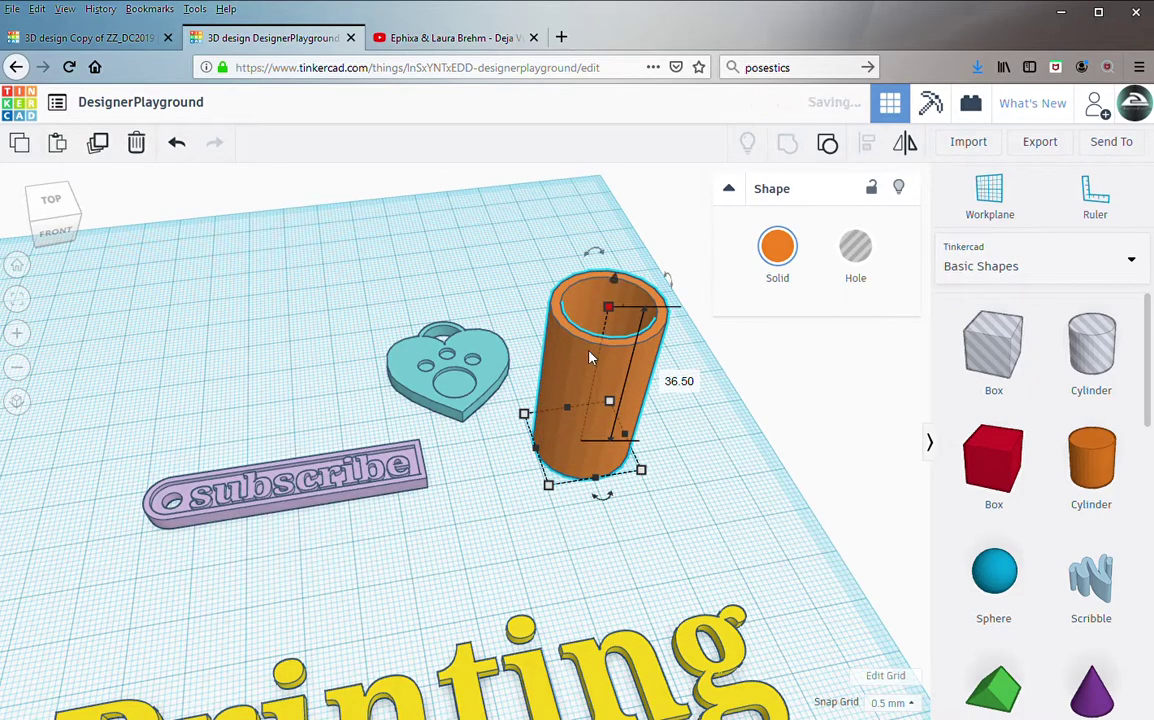
pyautogui.moveTo(608, 316); pyautogui.dragTo(608, 398)
# Step: Enlarge the orange dish to 40 mm in both horizontal directions and move it beside the heart tag
pyautogui.moveTo(641, 470); pyautogui.dragTo(781, 532)
pyautogui.click(811, 440)
pyautogui.click(714, 621)
pyautogui.write('40.00')
pyautogui.press('Return')
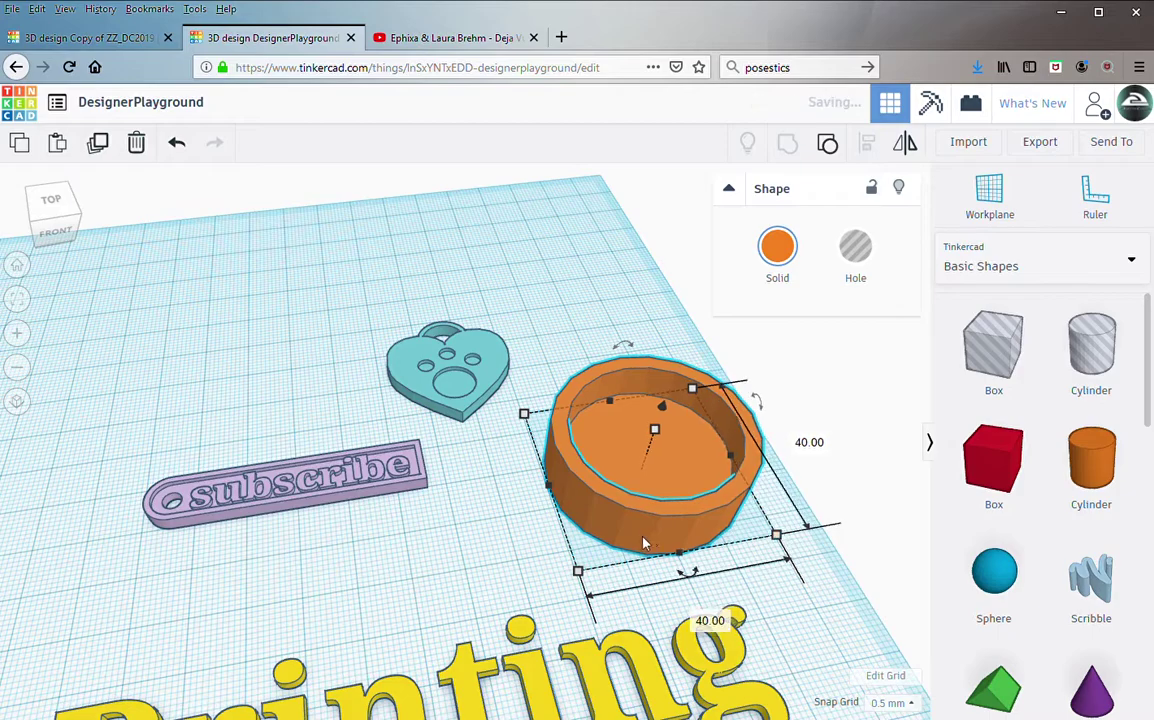
pyautogui.moveTo(508, 530); pyautogui.dragTo(479, 505, button='right')
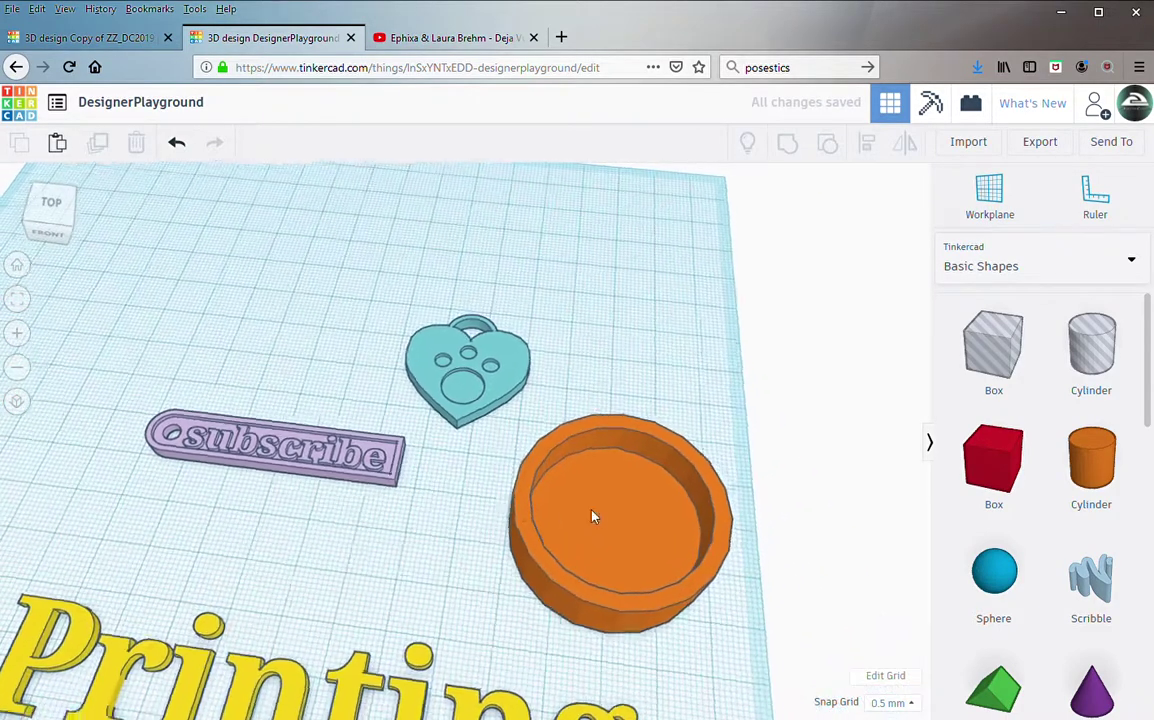
pyautogui.moveTo(600, 550); pyautogui.dragTo(630, 366)
# Step: Place a Text shape behind the subscribe bar and set its text to "BOOKS"
pyautogui.moveTo(630, 366); pyautogui.dragTo(445, 494, button='right')
pyautogui.scroll(-3, 1025, 536)
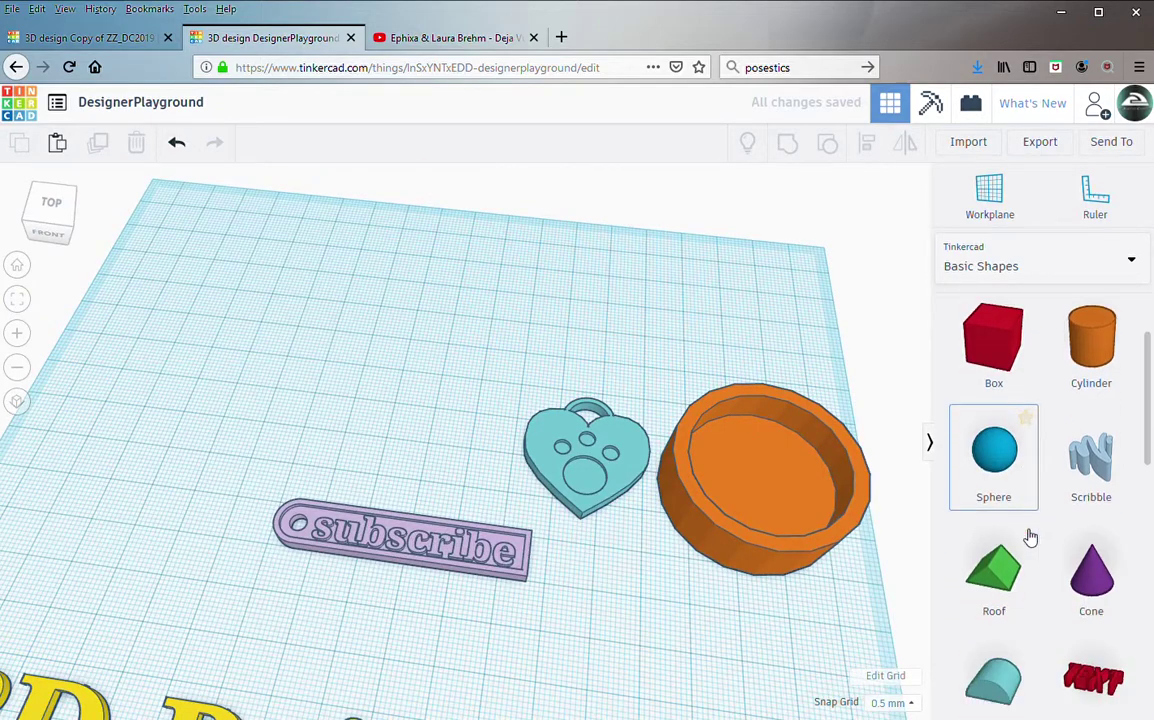
pyautogui.click(1090, 600)
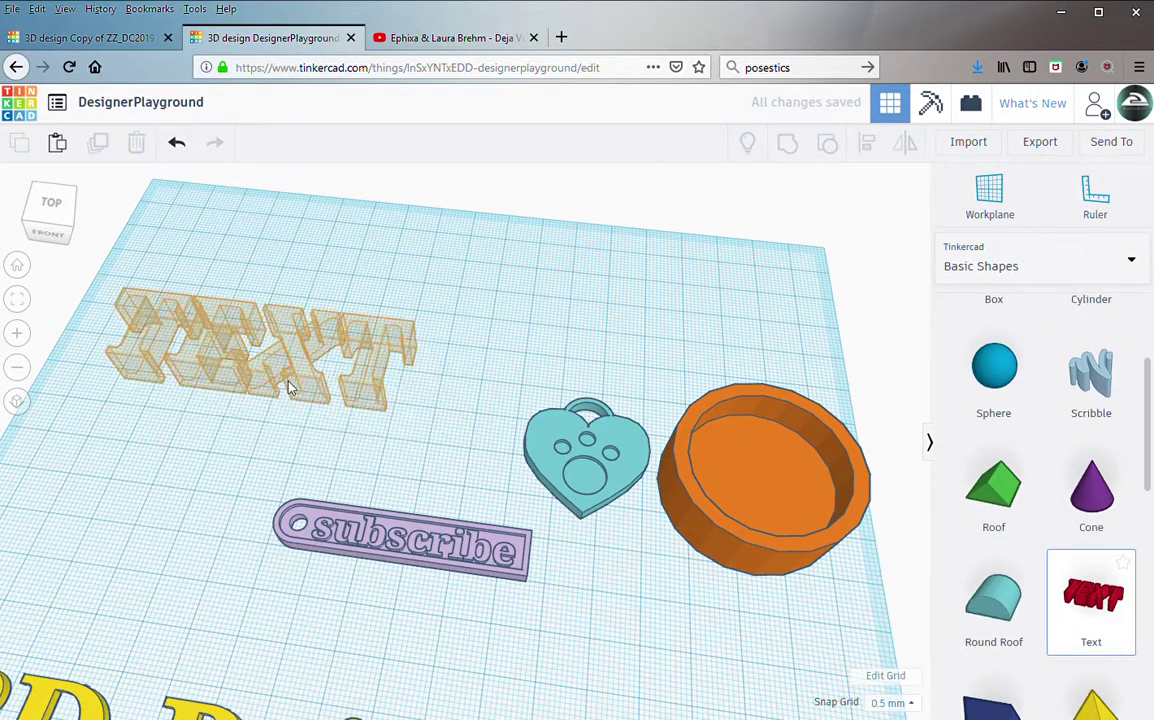
pyautogui.click(253, 395)
pyautogui.moveTo(253, 465); pyautogui.dragTo(407, 479, button='right')
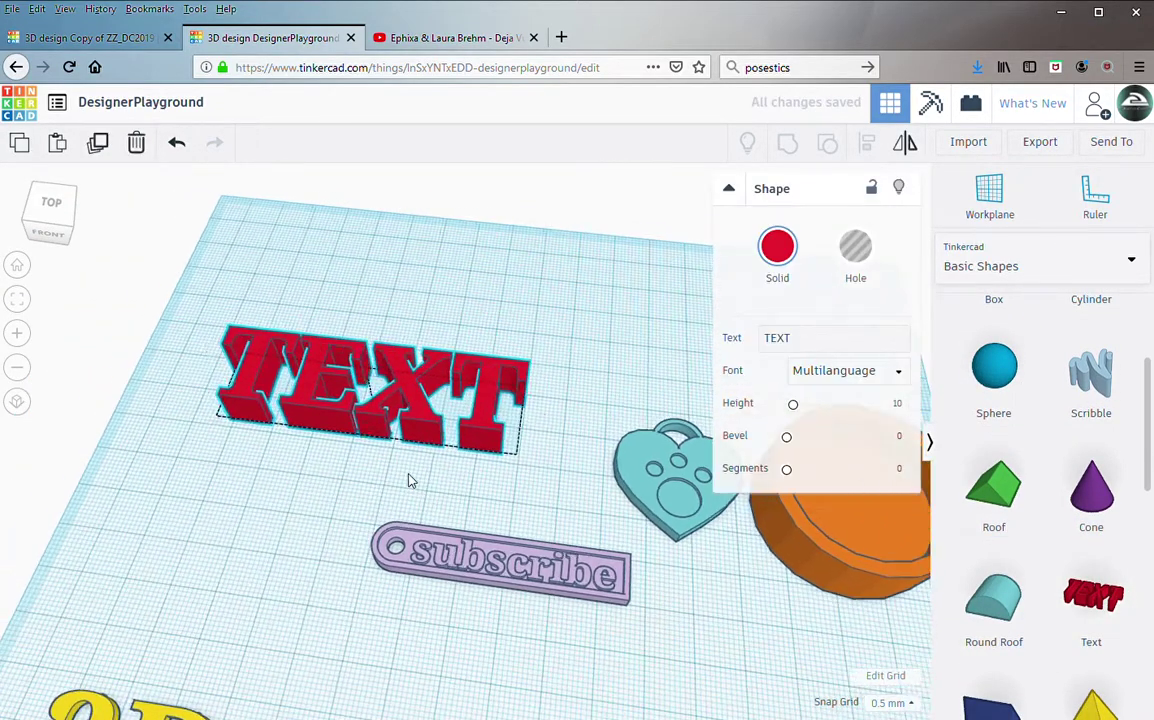
pyautogui.click(818, 338)
pyautogui.moveTo(803, 348); pyautogui.dragTo(735, 340)
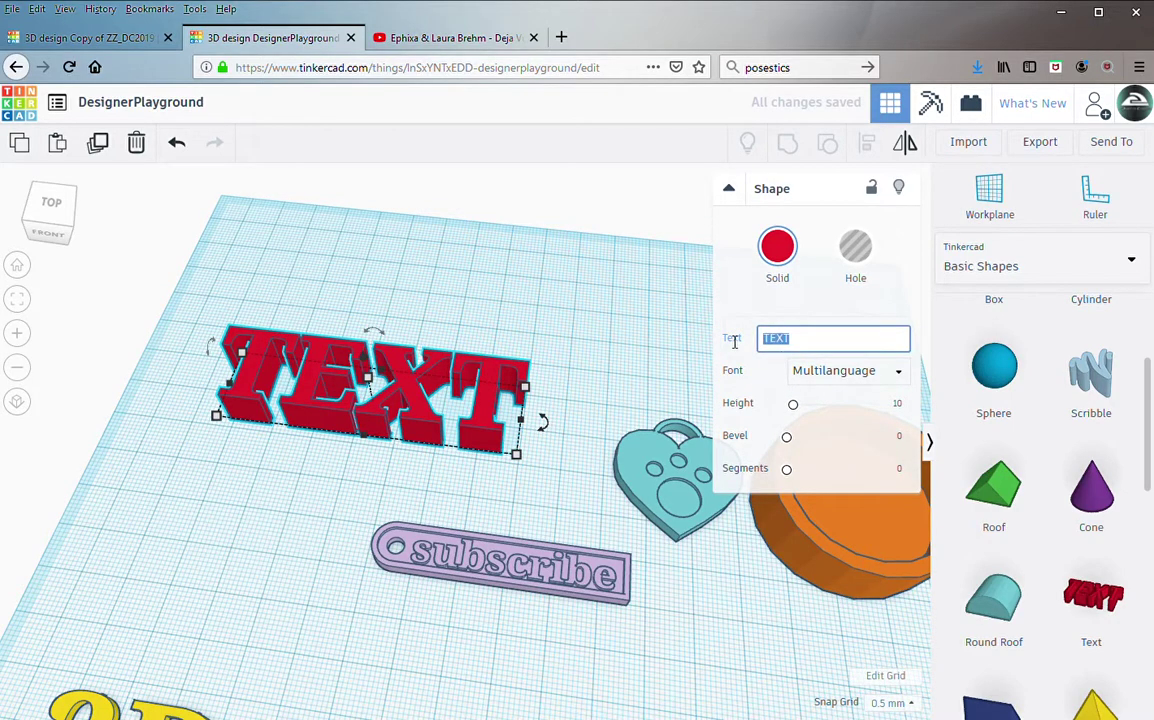
pyautogui.write('BOOKS')
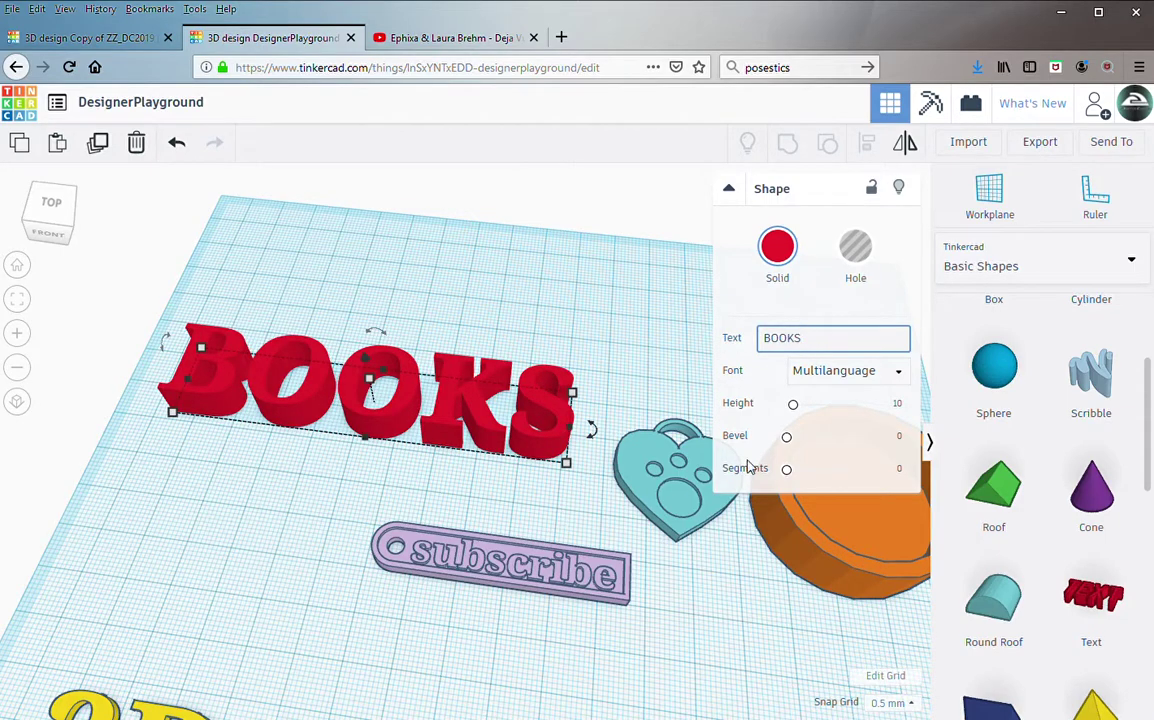
# Step: Change the colour of the BOOKS text to the orange preset
pyautogui.scroll(3, 985, 476)
pyautogui.click(780, 255)
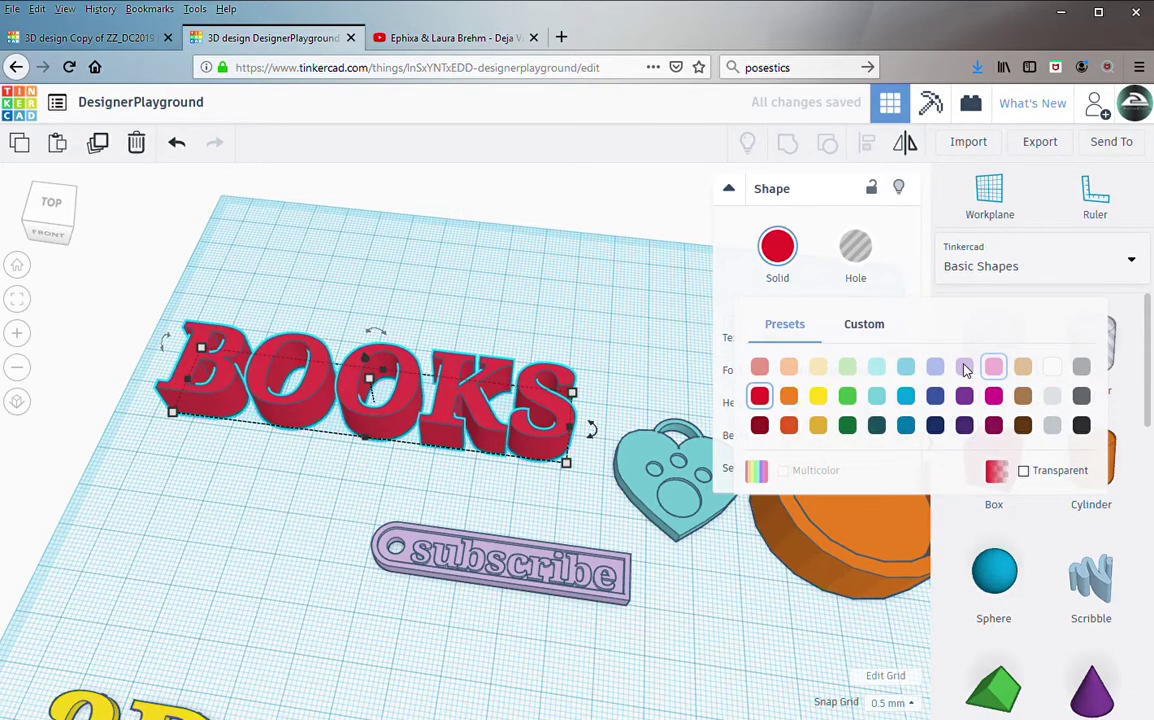
pyautogui.click(789, 396)
# Step: Draw a red box about 97.5 by 9.5 mm along the lower edge of the BOOKS text and lower it to roughly the letters' height
pyautogui.moveTo(1019, 471); pyautogui.dragTo(568, 482)
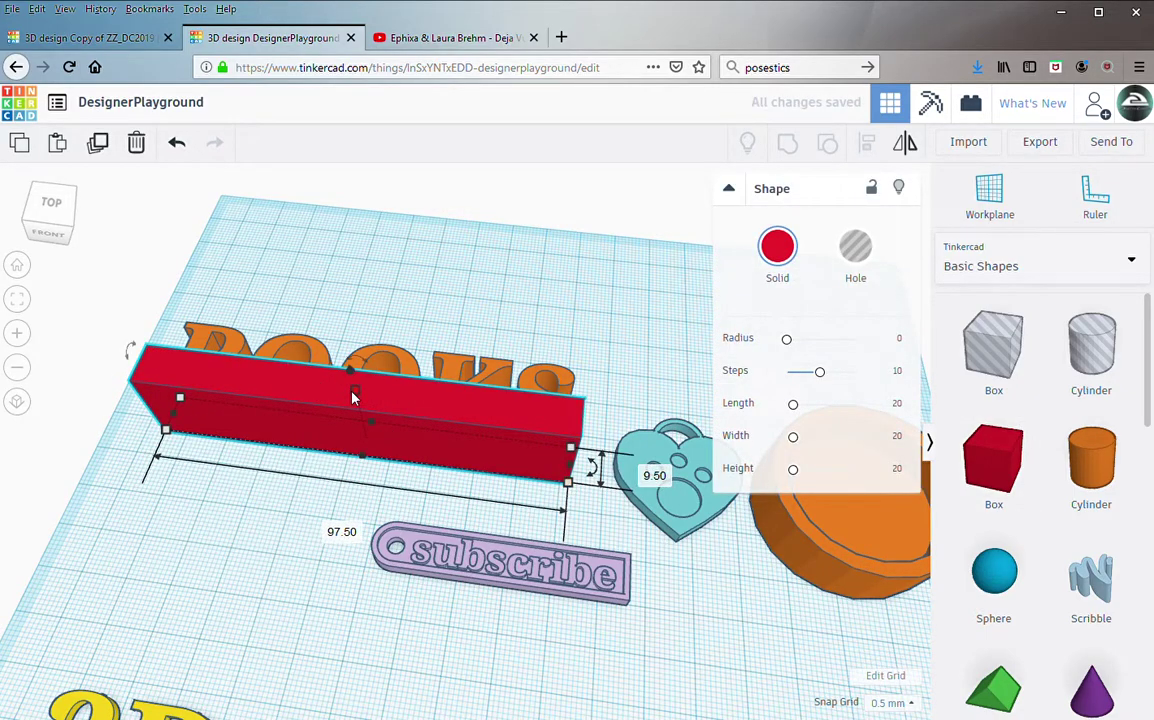
pyautogui.moveTo(352, 397); pyautogui.dragTo(353, 412)
pyautogui.moveTo(358, 412); pyautogui.dragTo(468, 423, button='right')
# Step: Set the overall length of the BOOKS text to 97 mm
pyautogui.click(508, 510)
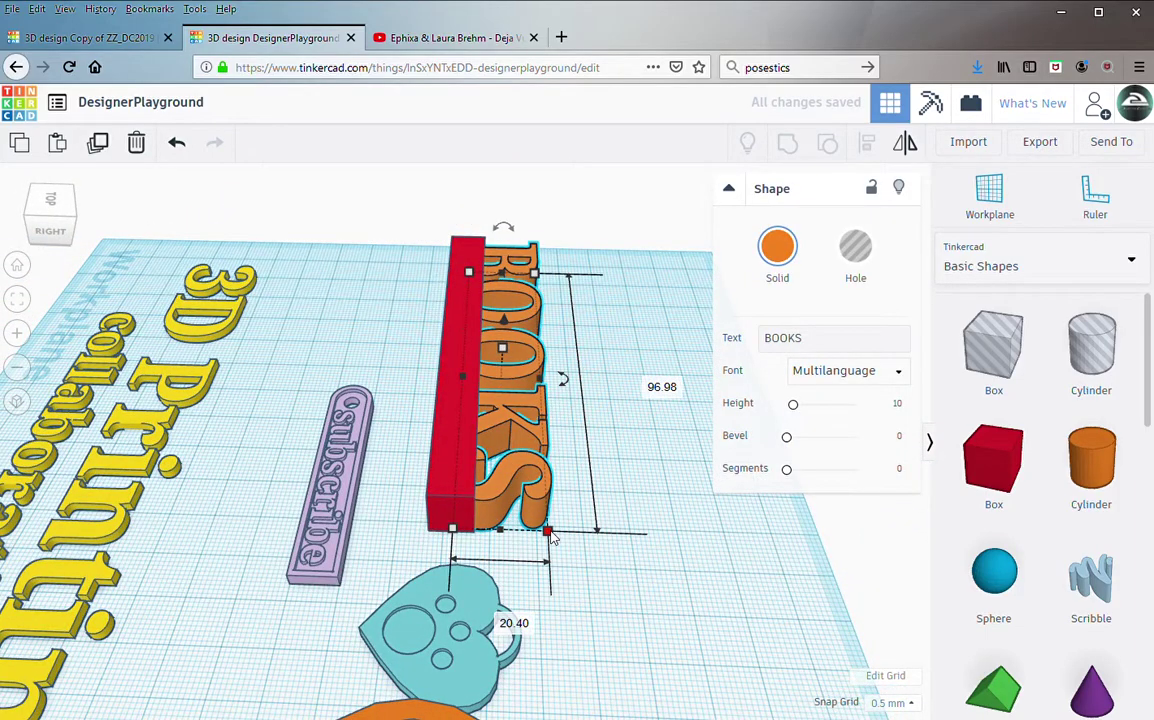
pyautogui.click(647, 384)
pyautogui.write('97')
pyautogui.press('Return')
# Step: Resize the red box to 100 mm long and 3 mm wide
pyautogui.click(443, 456)
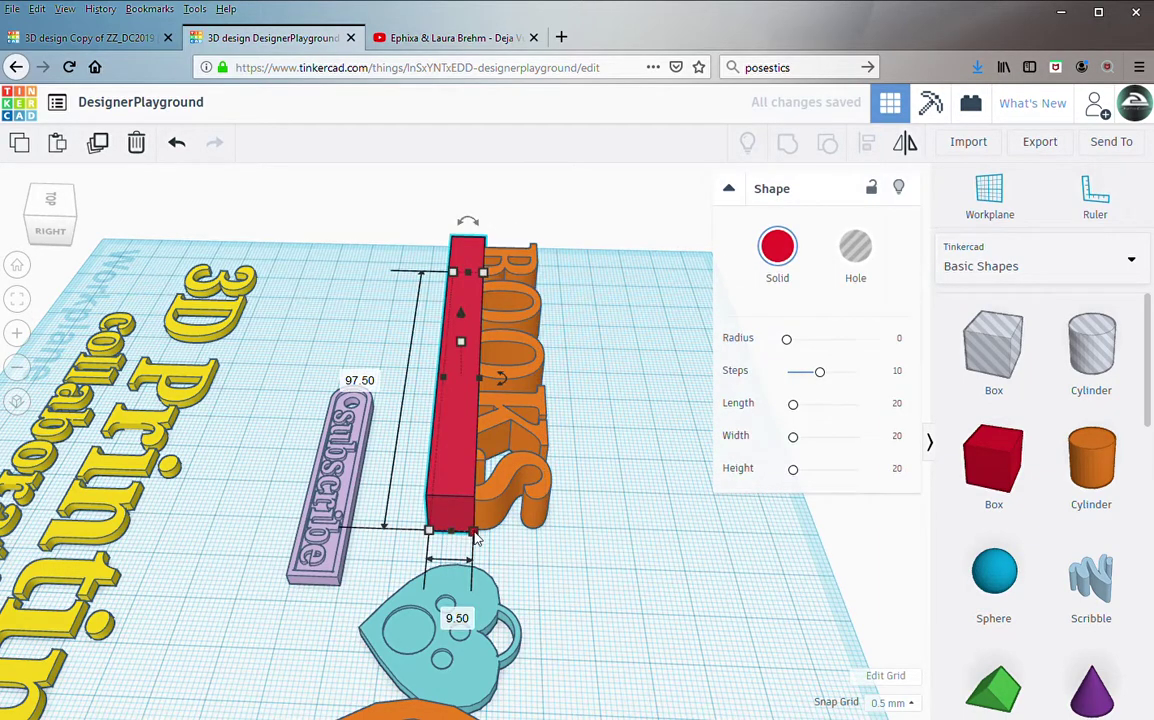
pyautogui.click(591, 381)
pyautogui.write('100')
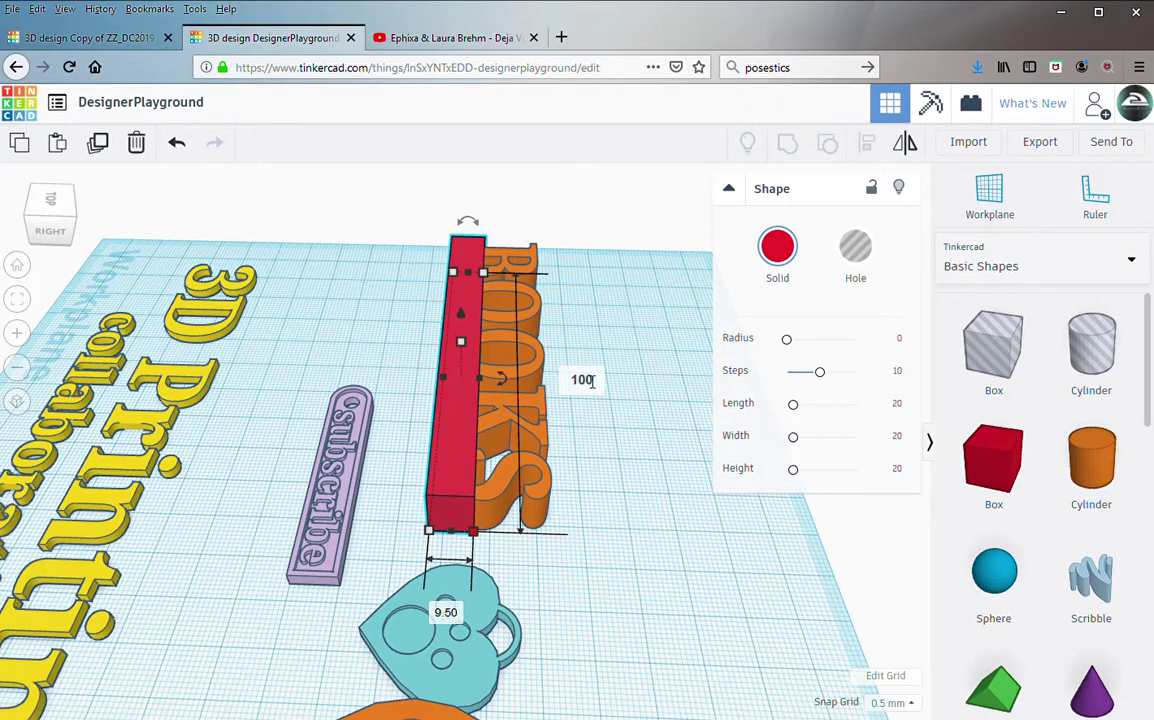
pyautogui.press('Tab')
pyautogui.write('3')
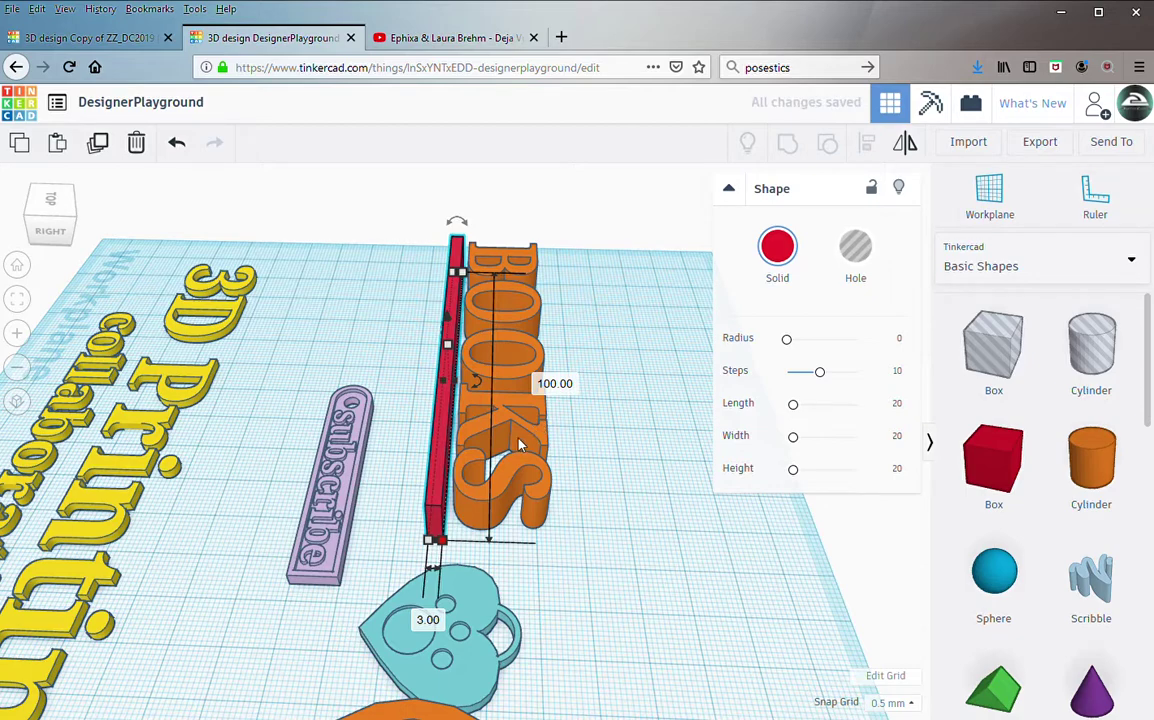
pyautogui.press('Return')
# Step: Align the red box with the BOOKS text, flush at the letters' lower edge and centred along their length
pyautogui.keyDown('shift'); pyautogui.click(535, 422); pyautogui.keyUp('shift')
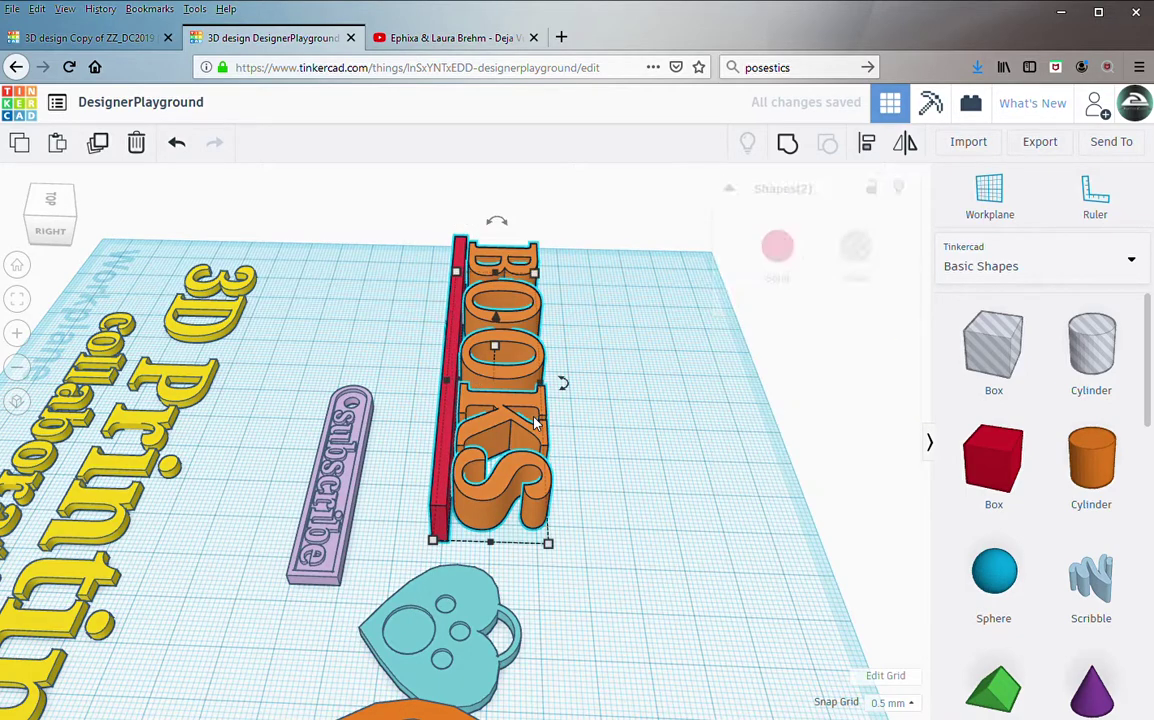
pyautogui.click(451, 553)
pyautogui.click(438, 378)
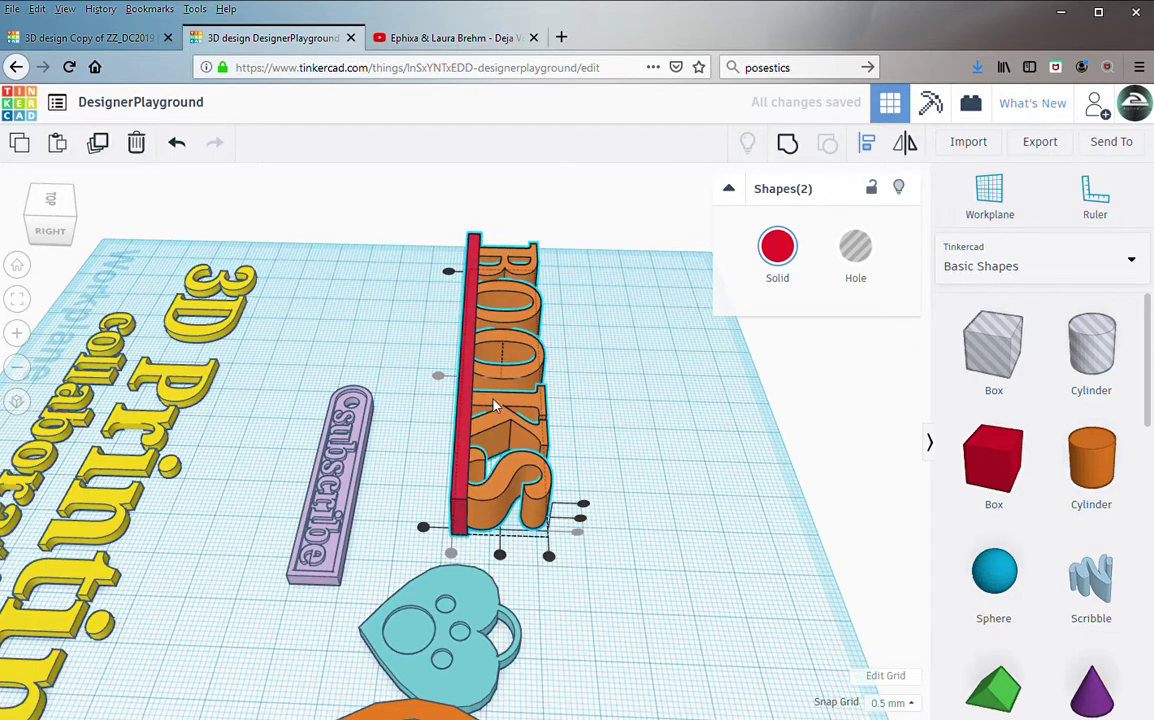
# Step: Set the snap grid to 1.0 mm and nudge the red box slightly outward so it still touches the letters
pyautogui.click(448, 416)
pyautogui.click(464, 393)
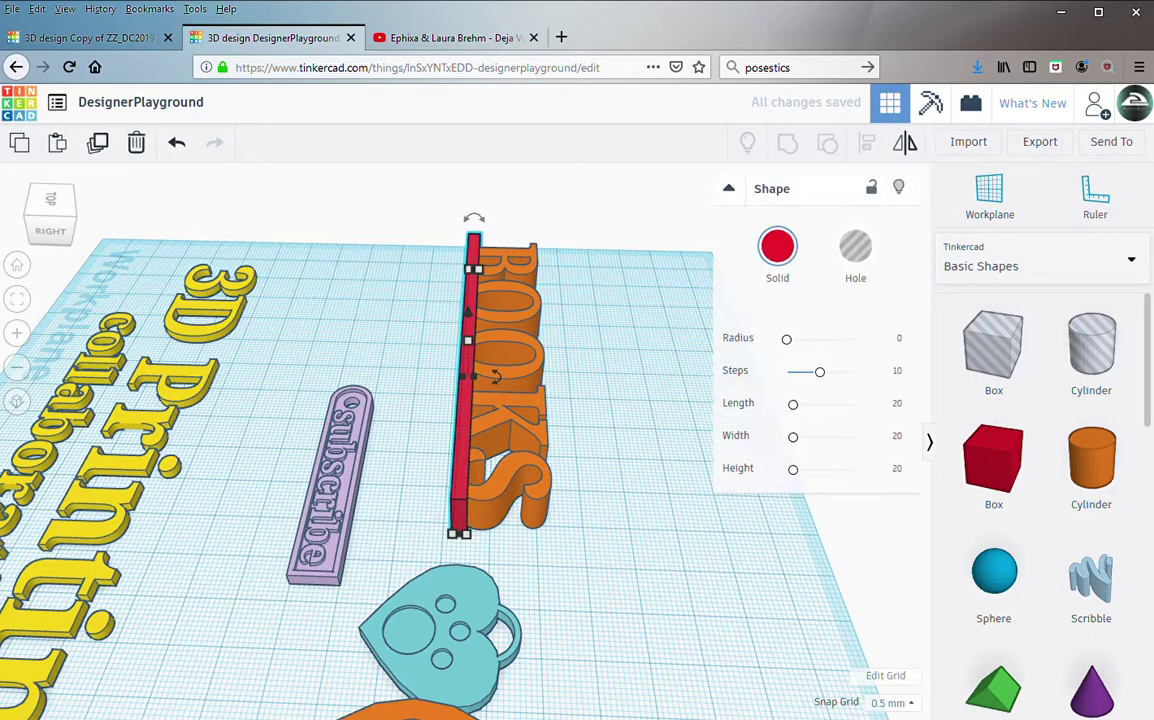
pyautogui.click(910, 704)
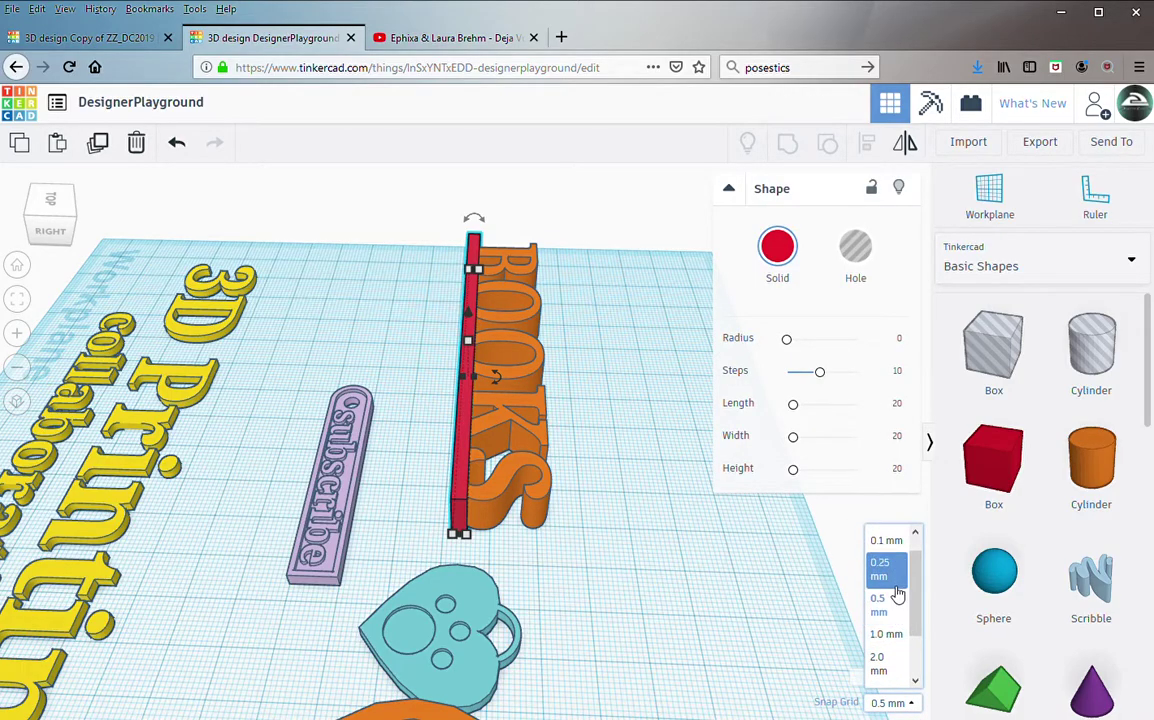
pyautogui.click(886, 637)
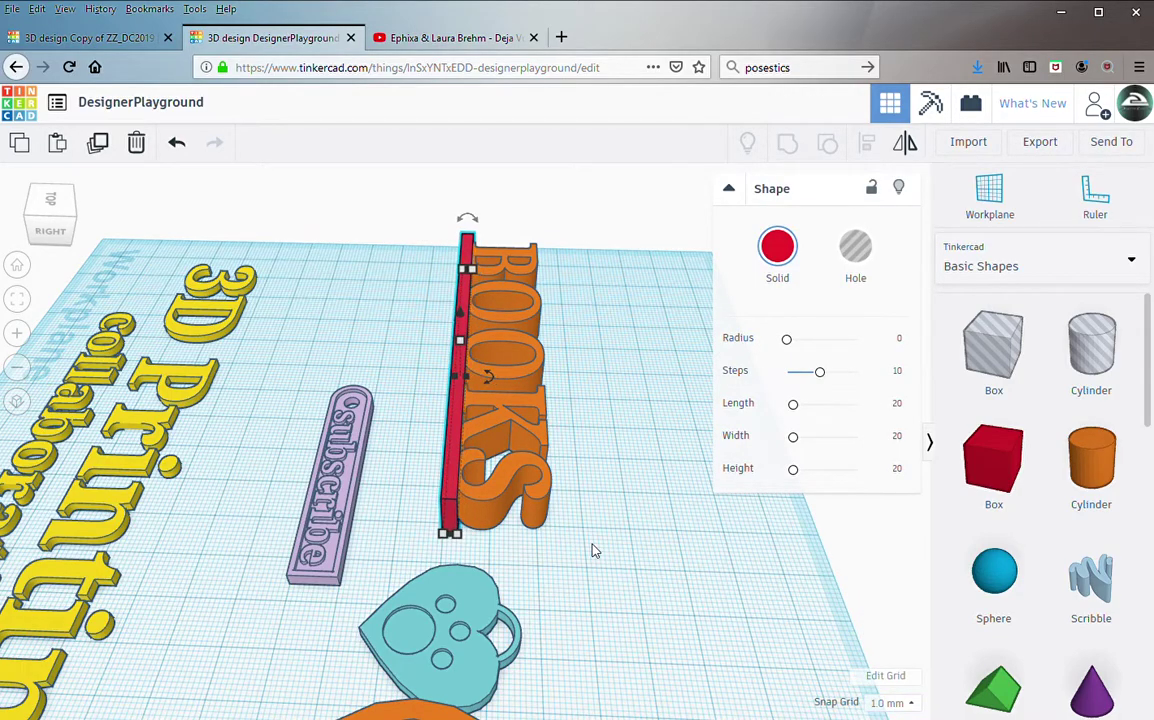
# Step: Group the BOOKS text and the red box into one solid shape
pyautogui.moveTo(592, 550); pyautogui.dragTo(240, 569, button='right')
pyautogui.click(261, 486)
pyautogui.keyDown('shift'); pyautogui.click(292, 555); pyautogui.keyUp('shift')
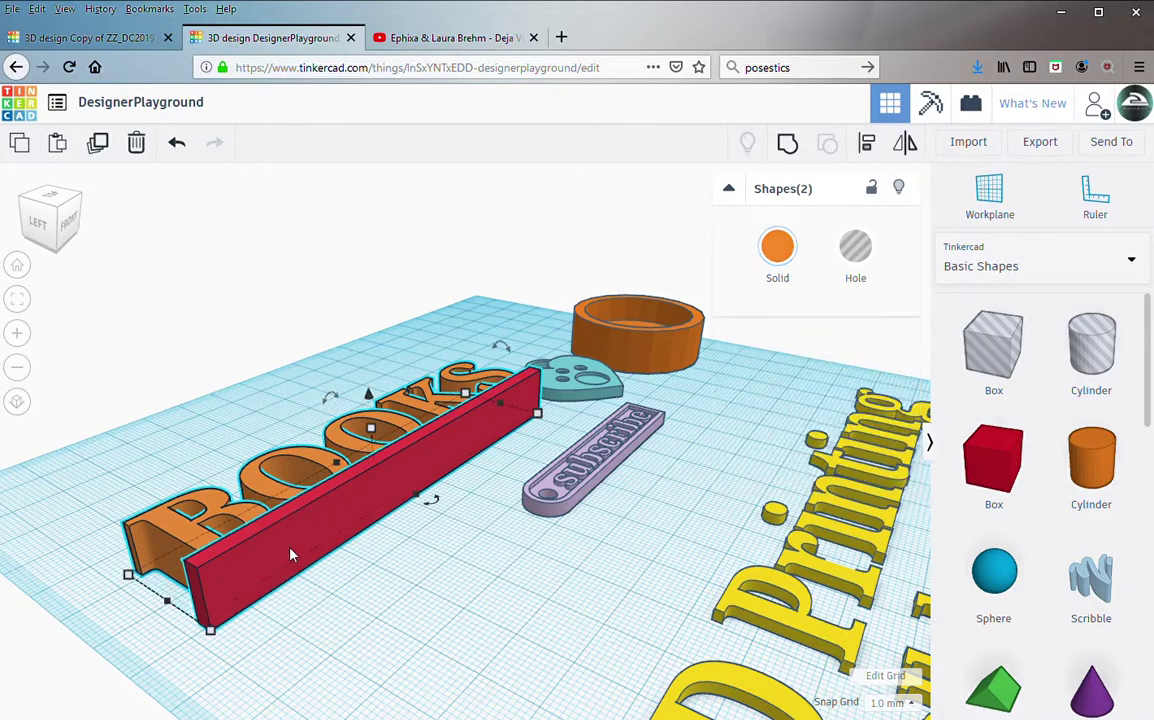
pyautogui.click(313, 643)
# Step: Rotate the grouped BOOKS sign 90° about its long axis so it stands upright on the bar
pyautogui.moveTo(283, 627); pyautogui.dragTo(384, 605, button='right')
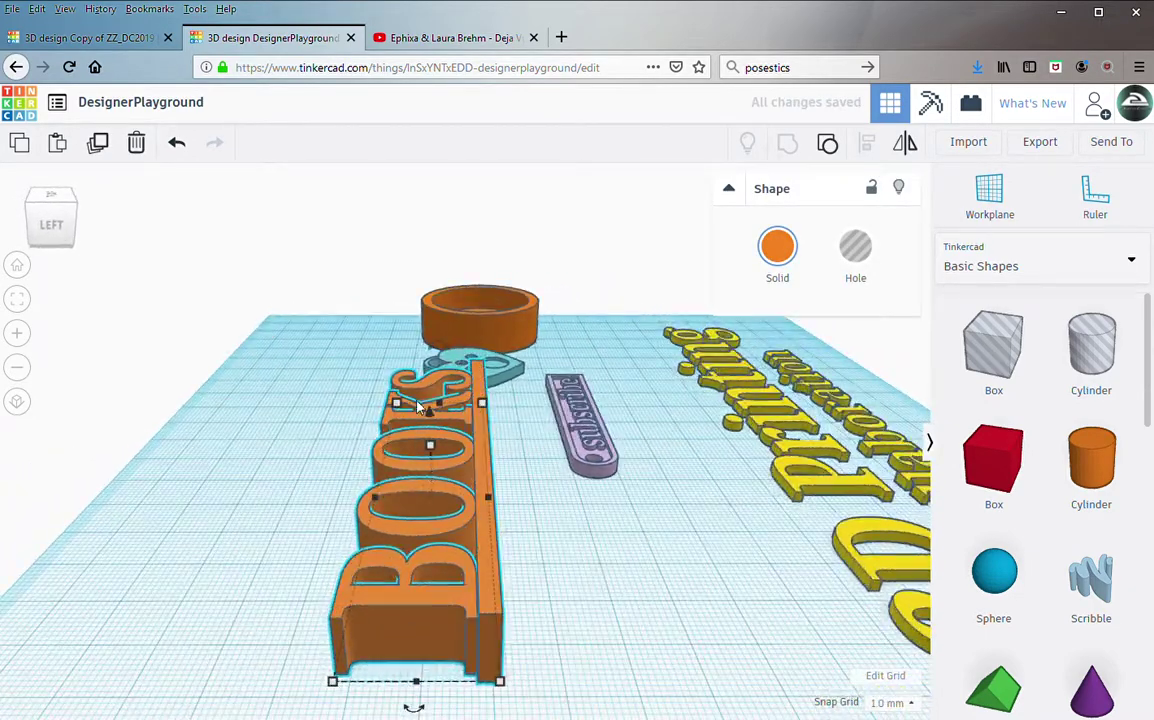
pyautogui.moveTo(460, 522); pyautogui.dragTo(392, 339, button='right')
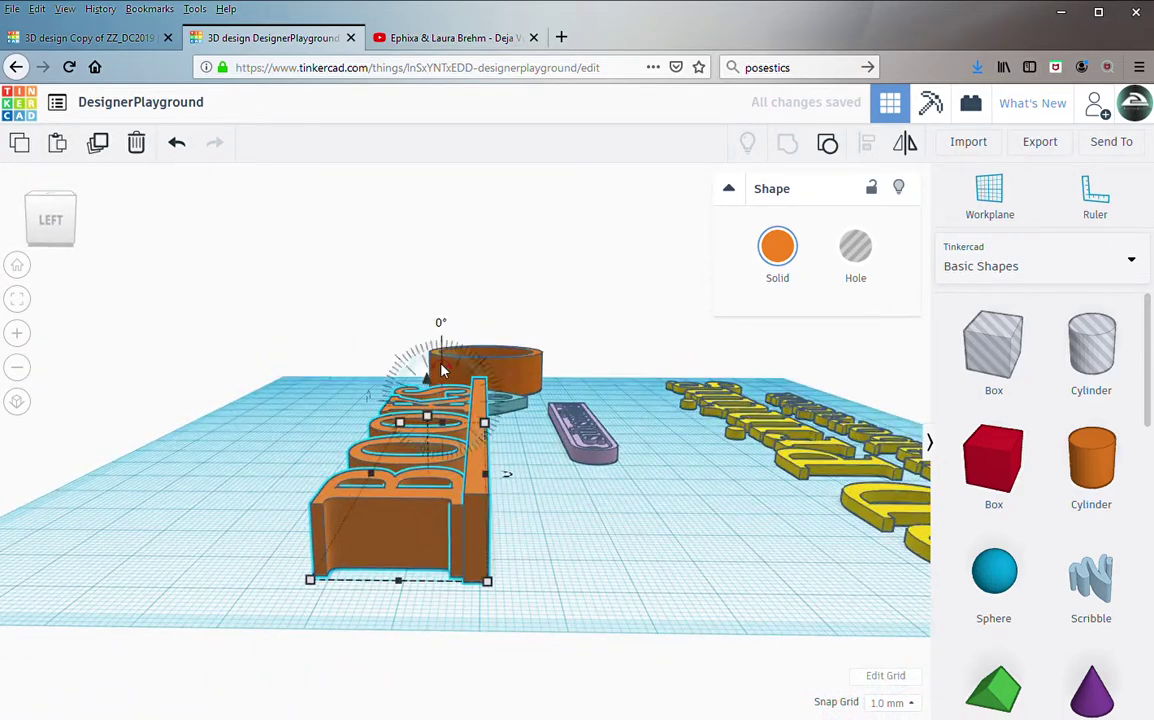
pyautogui.moveTo(447, 367); pyautogui.dragTo(508, 416)
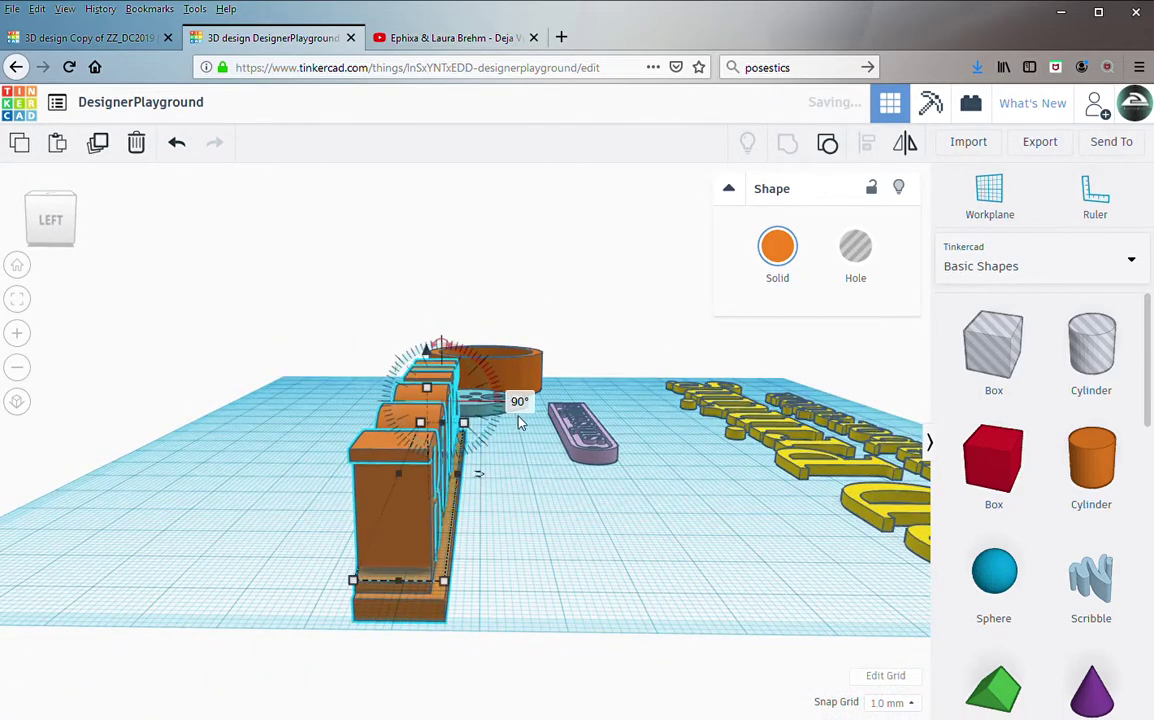
# Step: Set the upright BOOKS sign's height above the workplane to 0 mm
pyautogui.moveTo(427, 345); pyautogui.dragTo(428, 366)
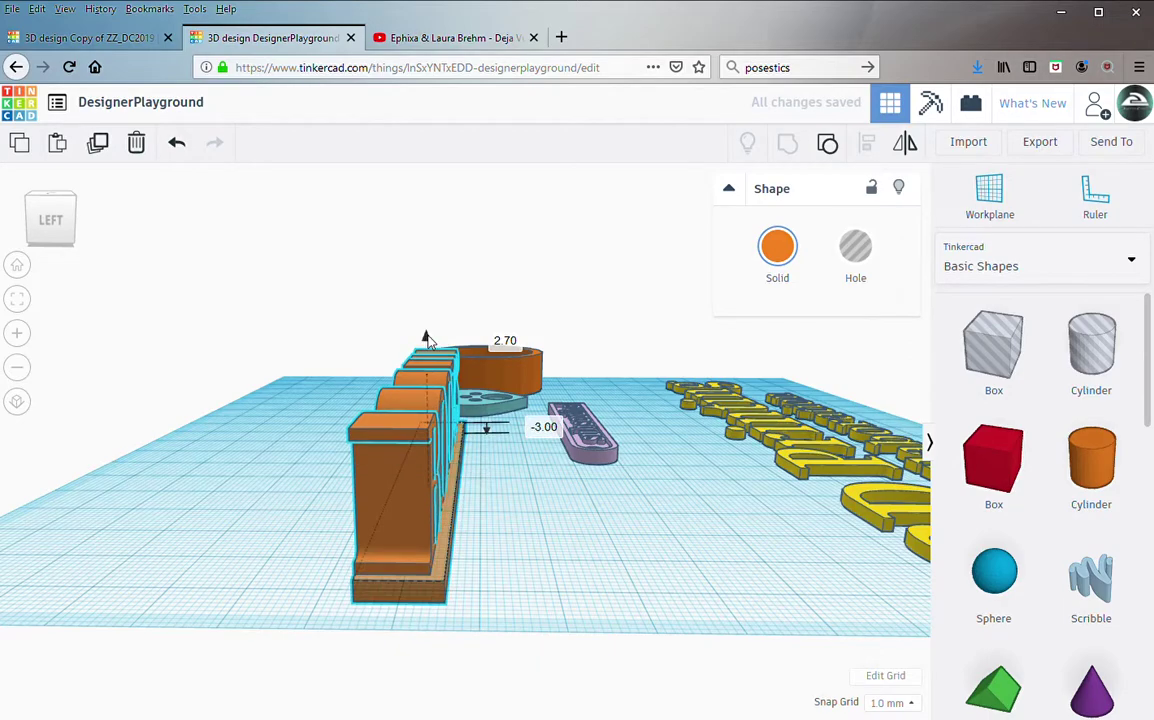
pyautogui.click(545, 427)
pyautogui.write('0')
pyautogui.press('Return')
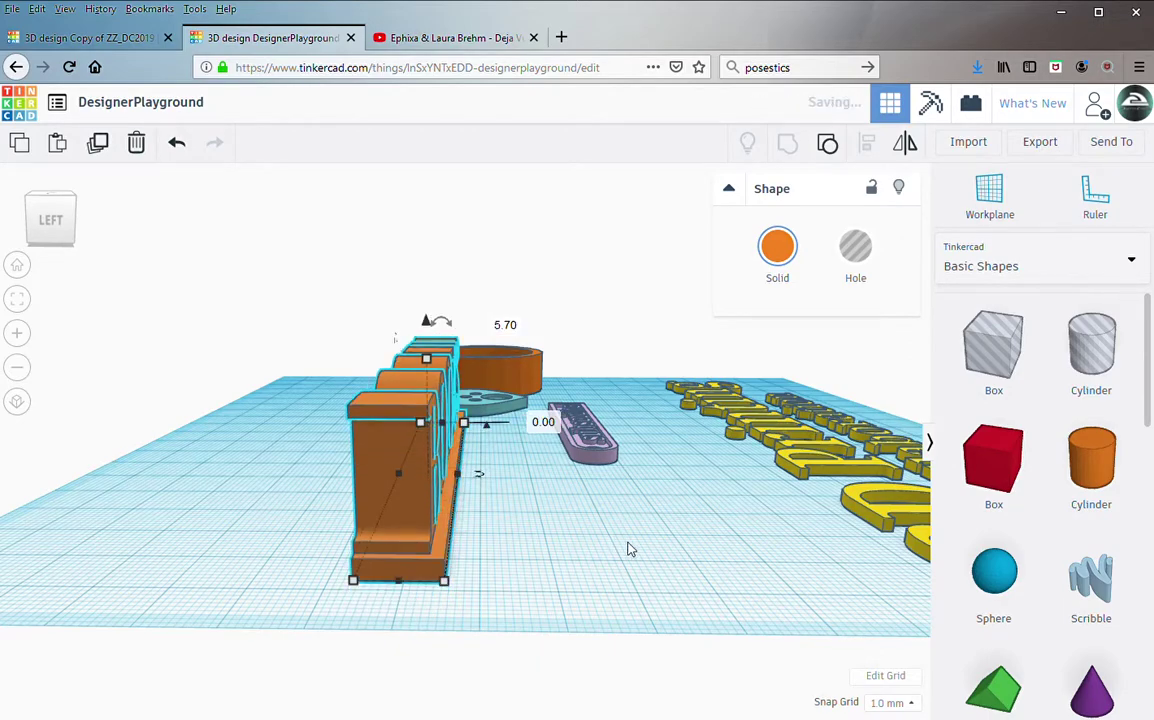
# Step: Deselect the BOOKS sign, review the options for sending the design to other services, and return to the design
pyautogui.click(641, 530)
pyautogui.moveTo(641, 530); pyautogui.dragTo(372, 362, button='right')
pyautogui.scroll(-5, 607, 447)
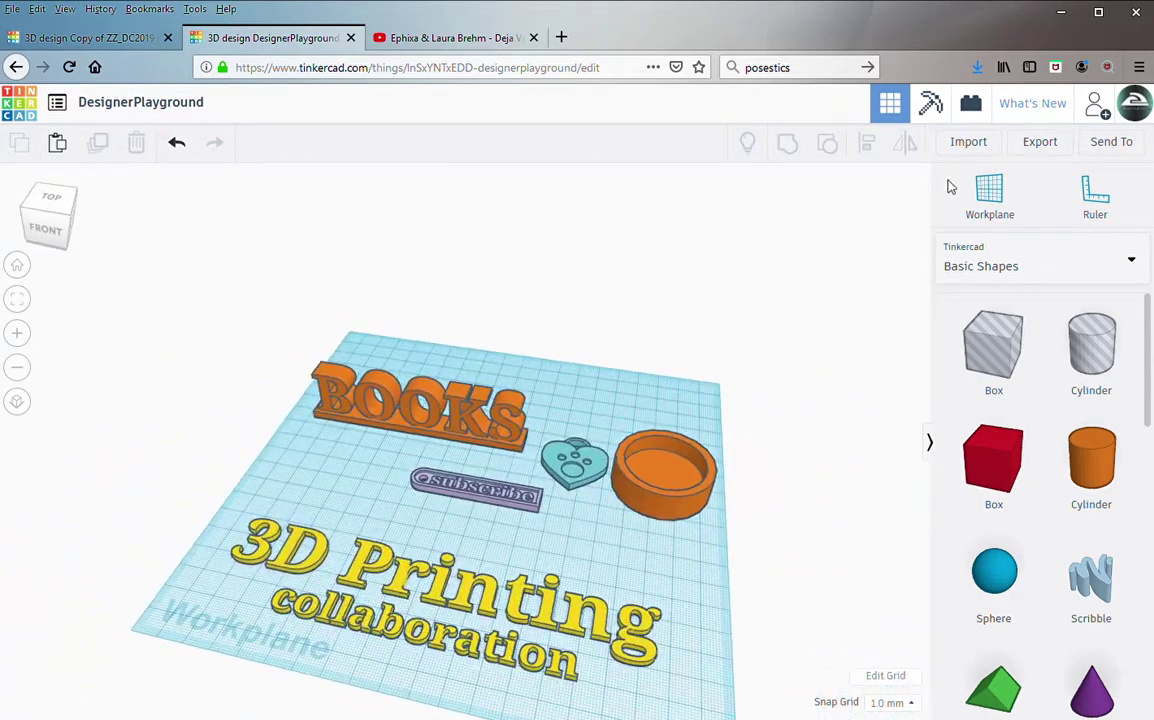
pyautogui.click(1112, 144)
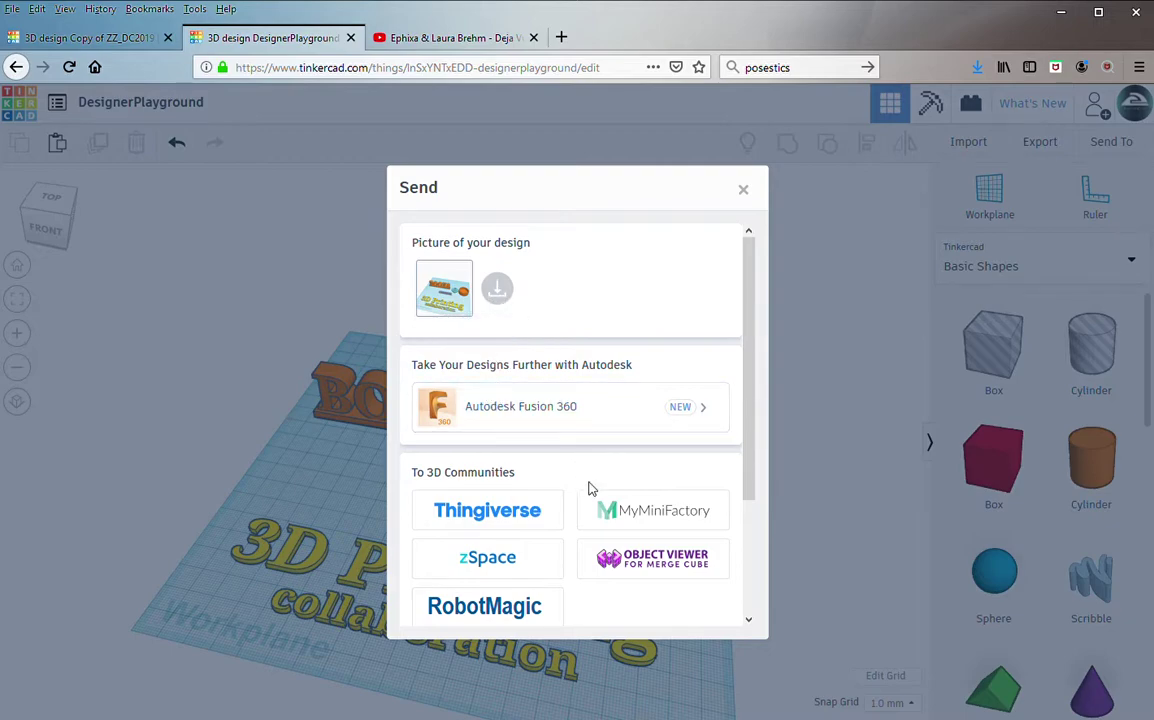
pyautogui.click(743, 190)
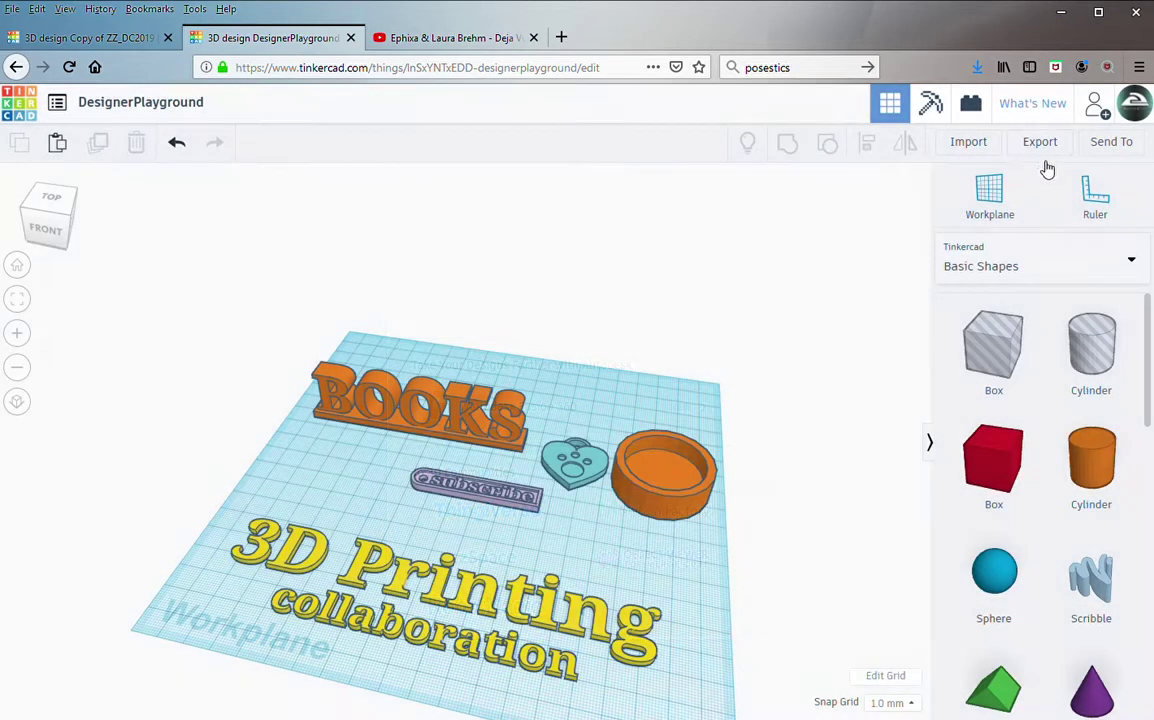
# Step: Look at the collaboration link options for sharing the design, and return to the whole workplane
pyautogui.click(1096, 110)
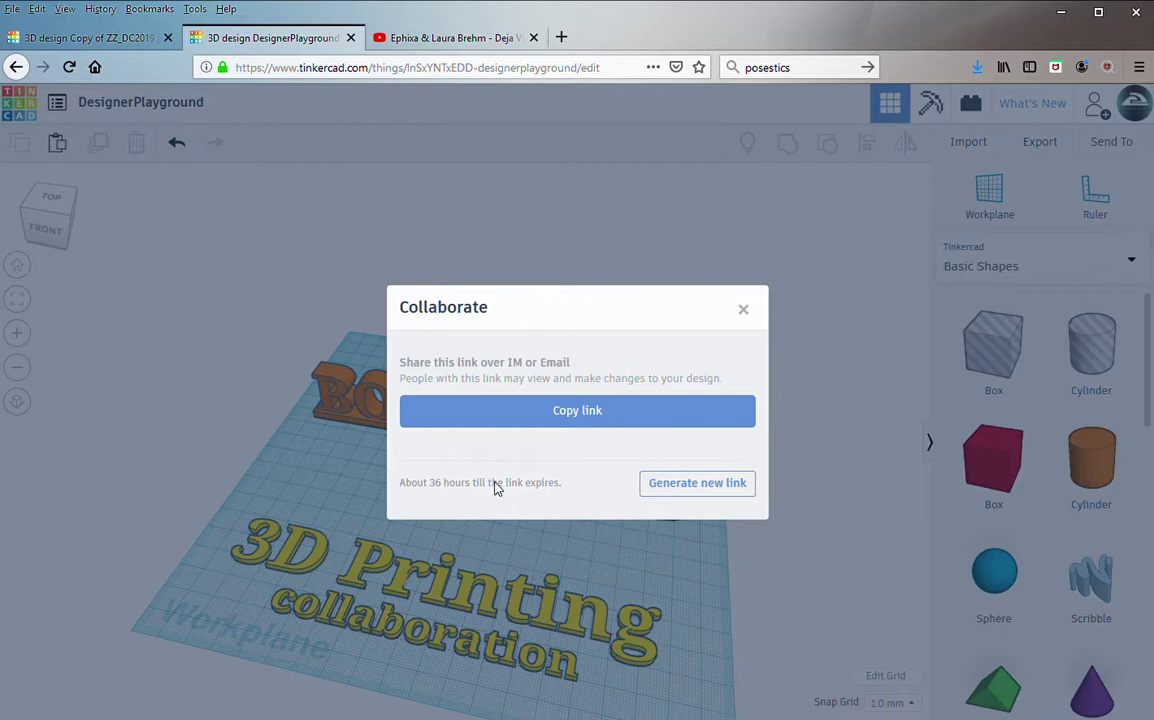
pyautogui.click(743, 311)
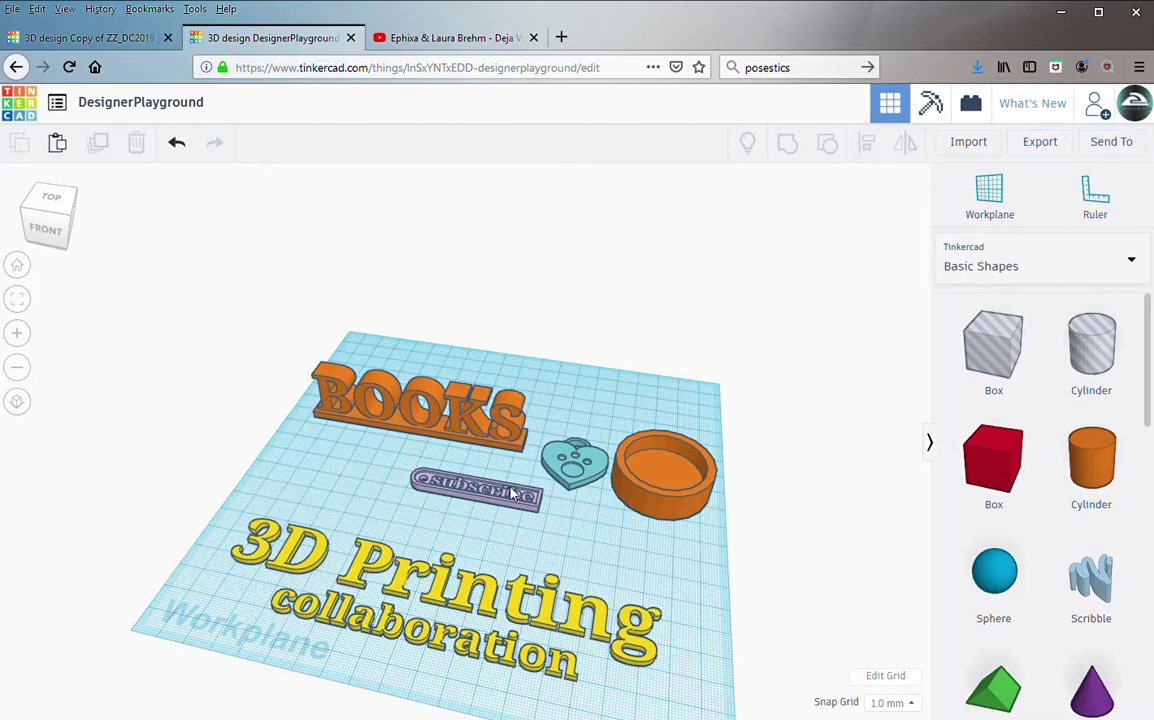
pyautogui.moveTo(384, 594); pyautogui.dragTo(515, 517, button='right')
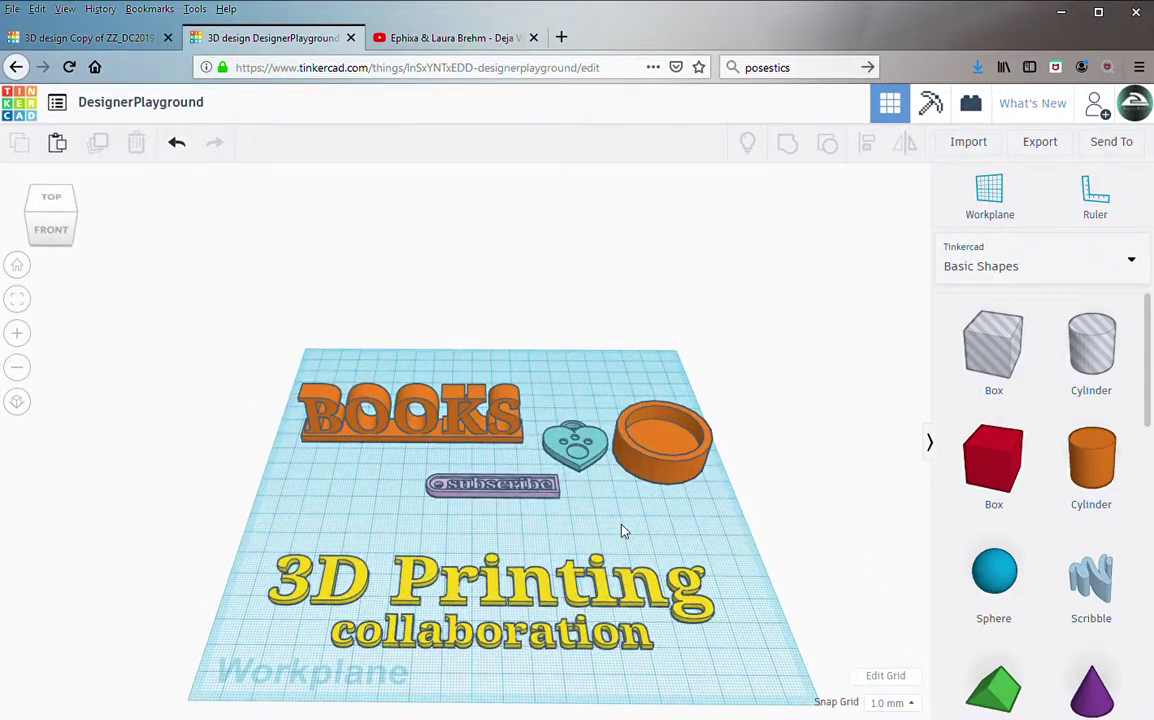